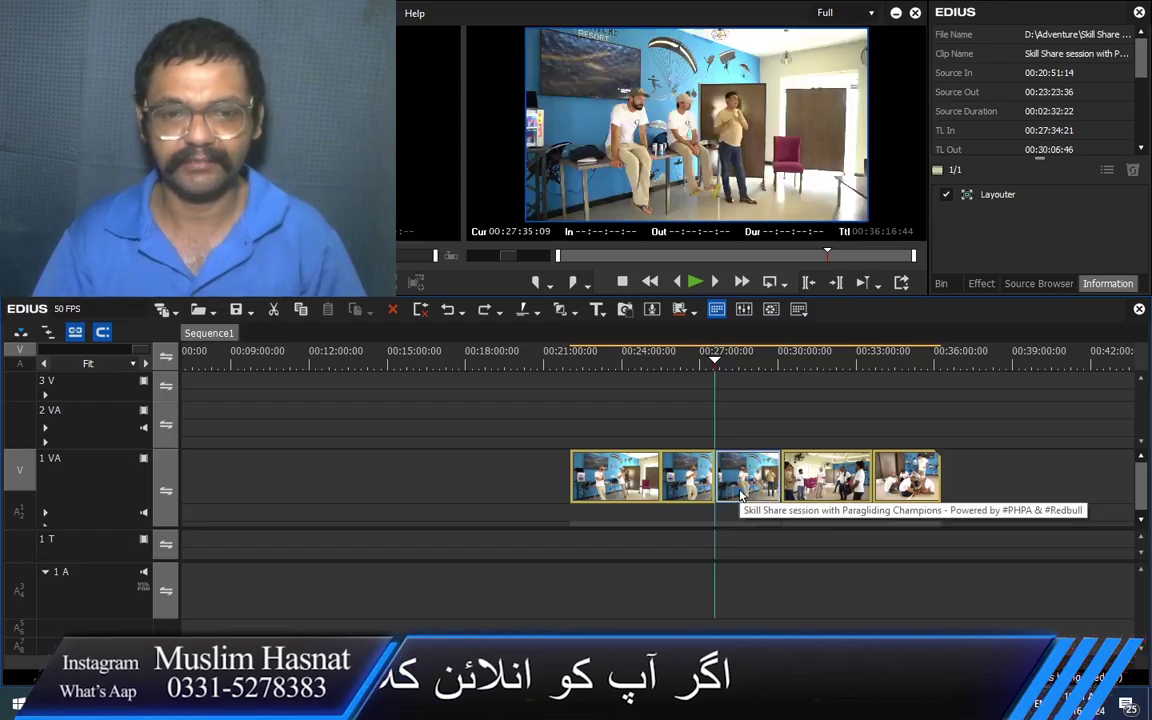
Ripple-trim the start of the third clip on track 1 VA to the playhead at 00:27:35:09.
{"action": "key", "text": "alt+n"}
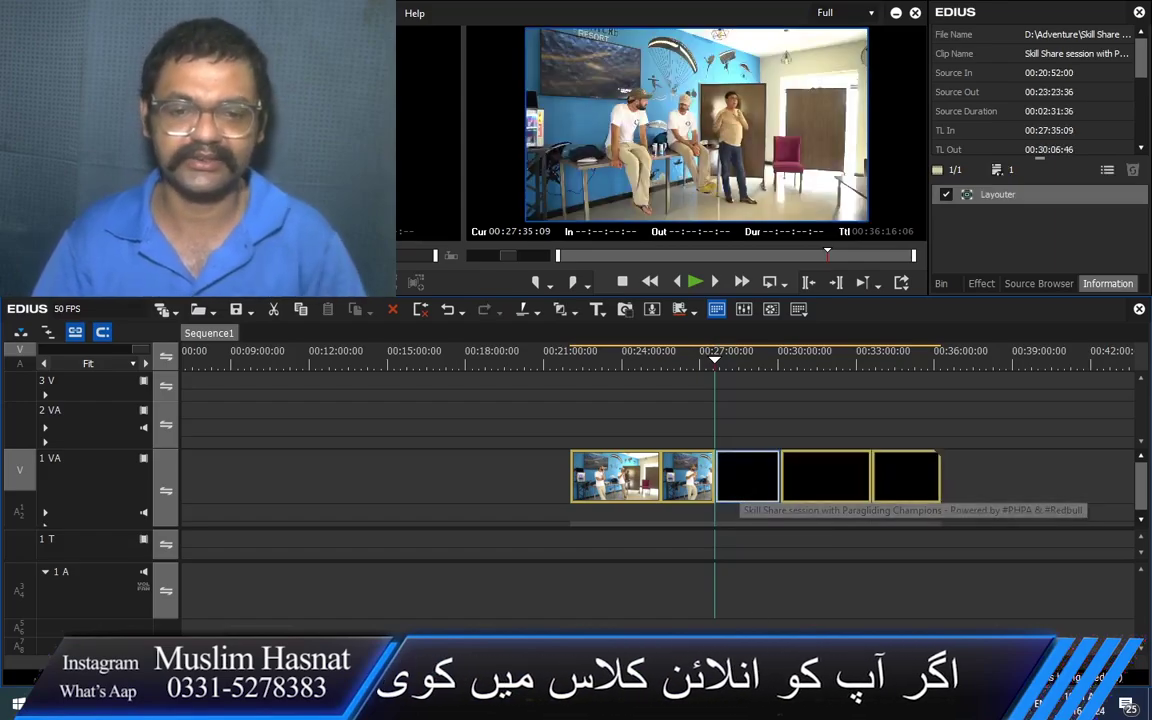
{"action": "key", "text": "ctrl+0"}
{"action": "left_click_drag", "start_coordinate": [681, 362], "coordinate": [687, 405]}
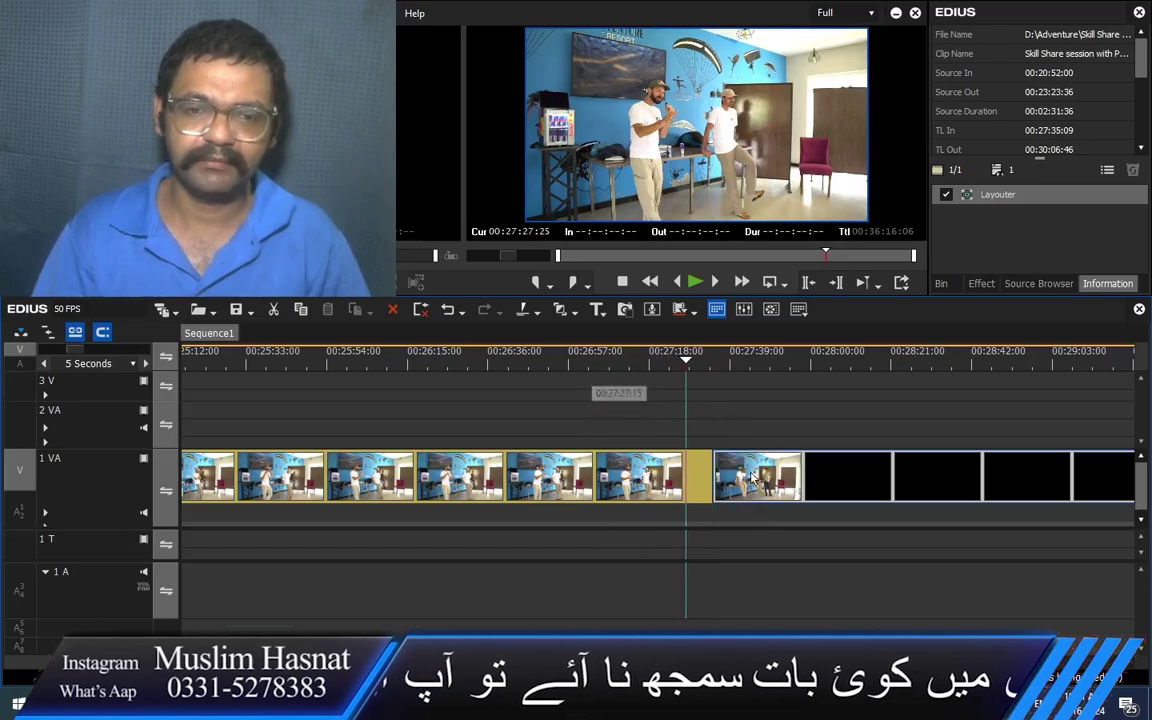
Move the third clip on 1 VA to start at 00:27:57:35, check both sides of the gap, and close the gap again.
{"action": "left_click_drag", "start_coordinate": [733, 470], "coordinate": [824, 468]}
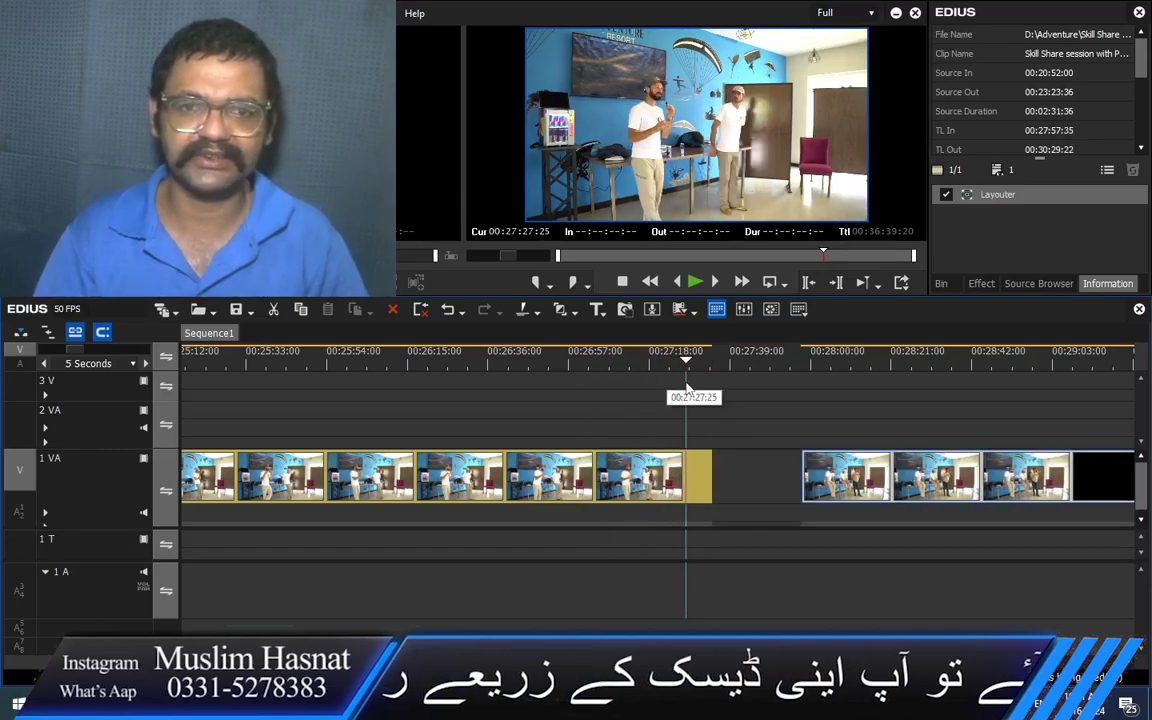
{"action": "left_click_drag", "start_coordinate": [686, 388], "coordinate": [815, 394]}
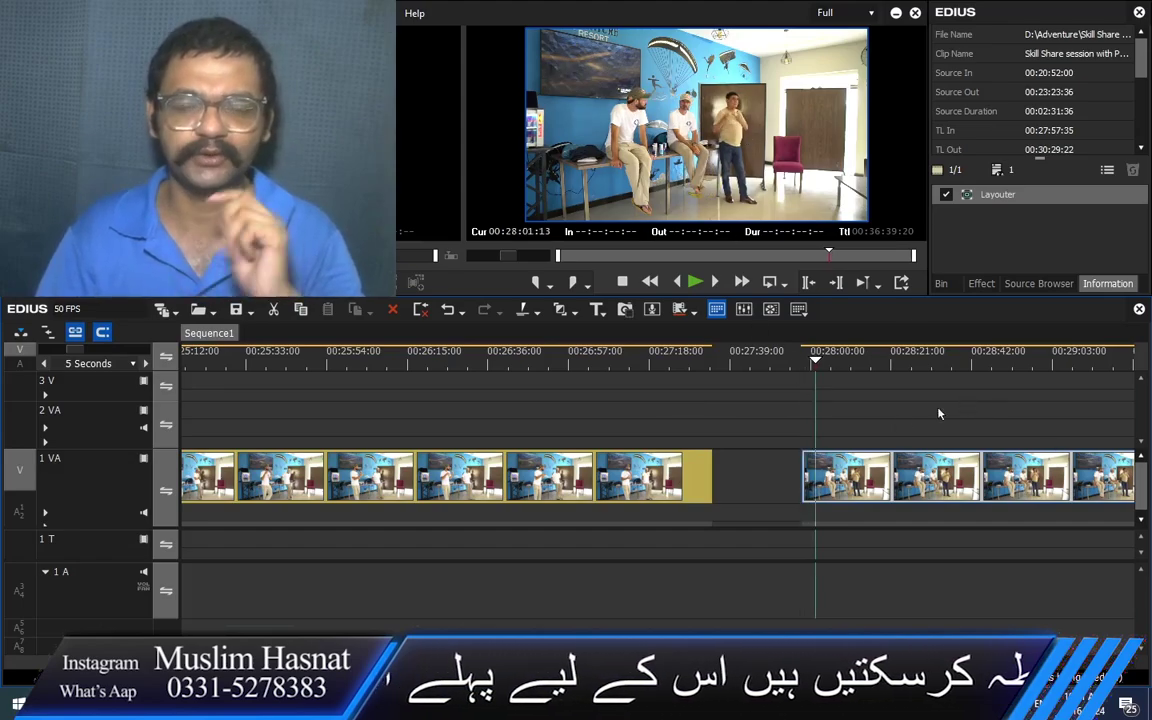
{"action": "left_click_drag", "start_coordinate": [815, 390], "coordinate": [737, 492]}
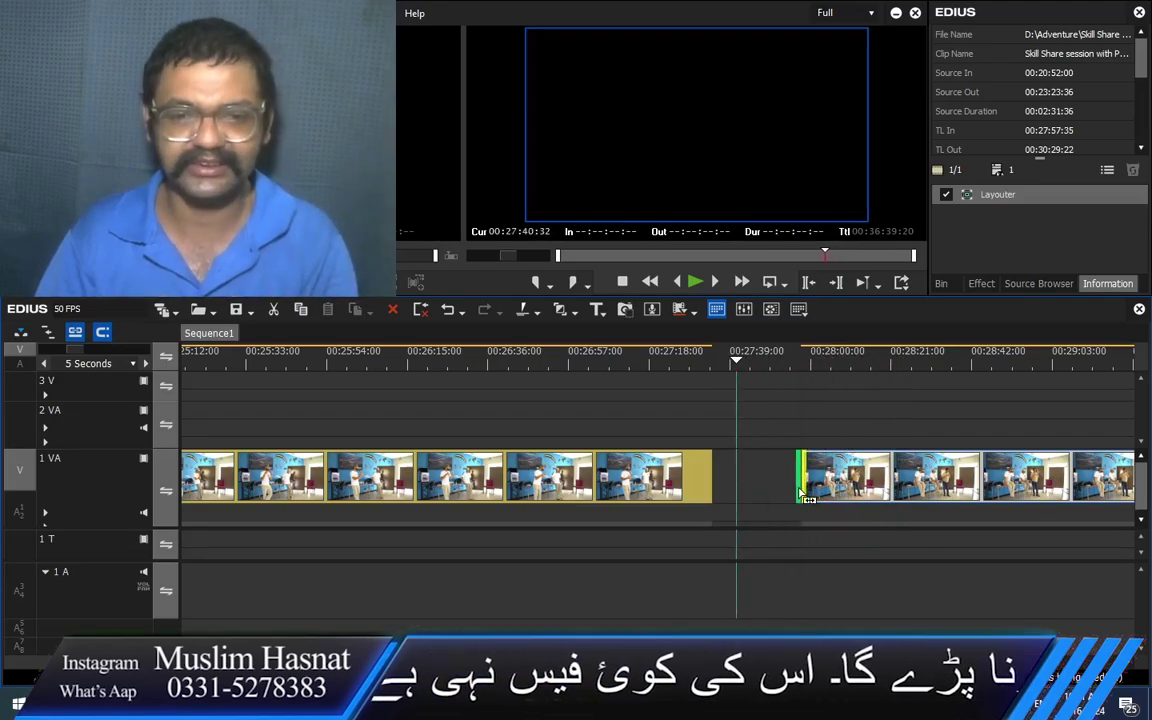
{"action": "left_click", "coordinate": [830, 476]}
{"action": "key", "text": "BackSpace"}
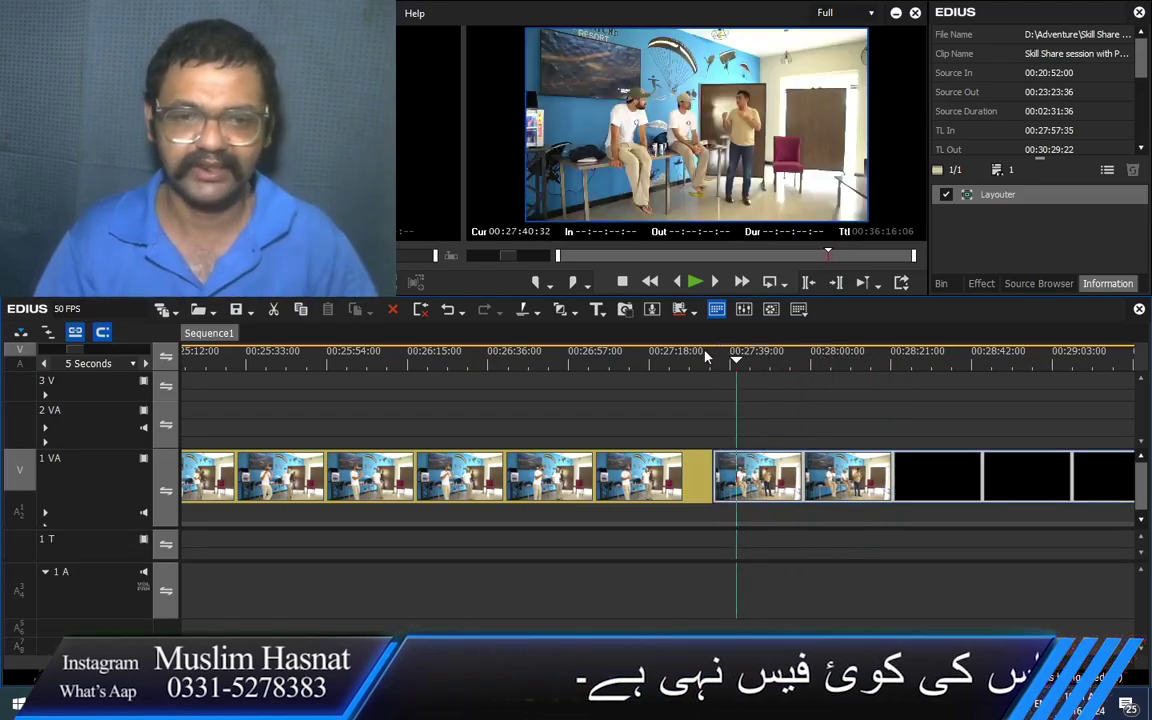
Shift the third clip on 1 VA to start at 00:27:58:37, then return it against the preceding clip.
{"action": "left_click_drag", "start_coordinate": [704, 355], "coordinate": [712, 410]}
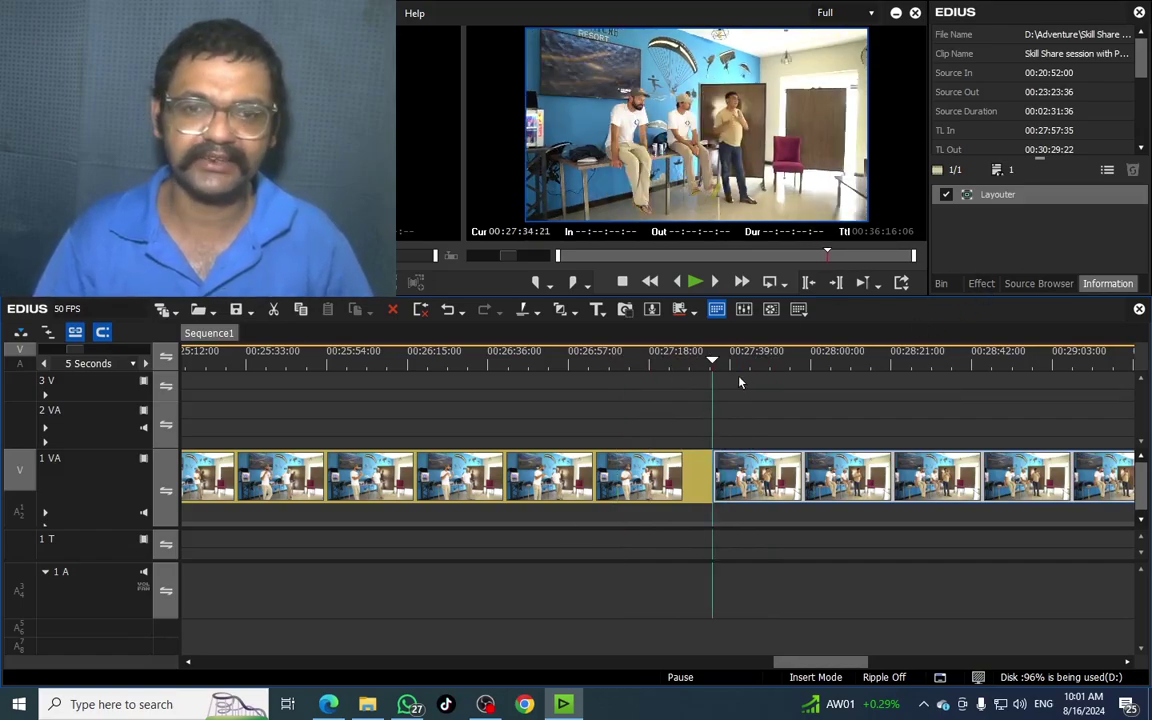
{"action": "left_click_drag", "start_coordinate": [770, 475], "coordinate": [863, 475]}
{"action": "left_click_drag", "start_coordinate": [789, 361], "coordinate": [810, 364]}
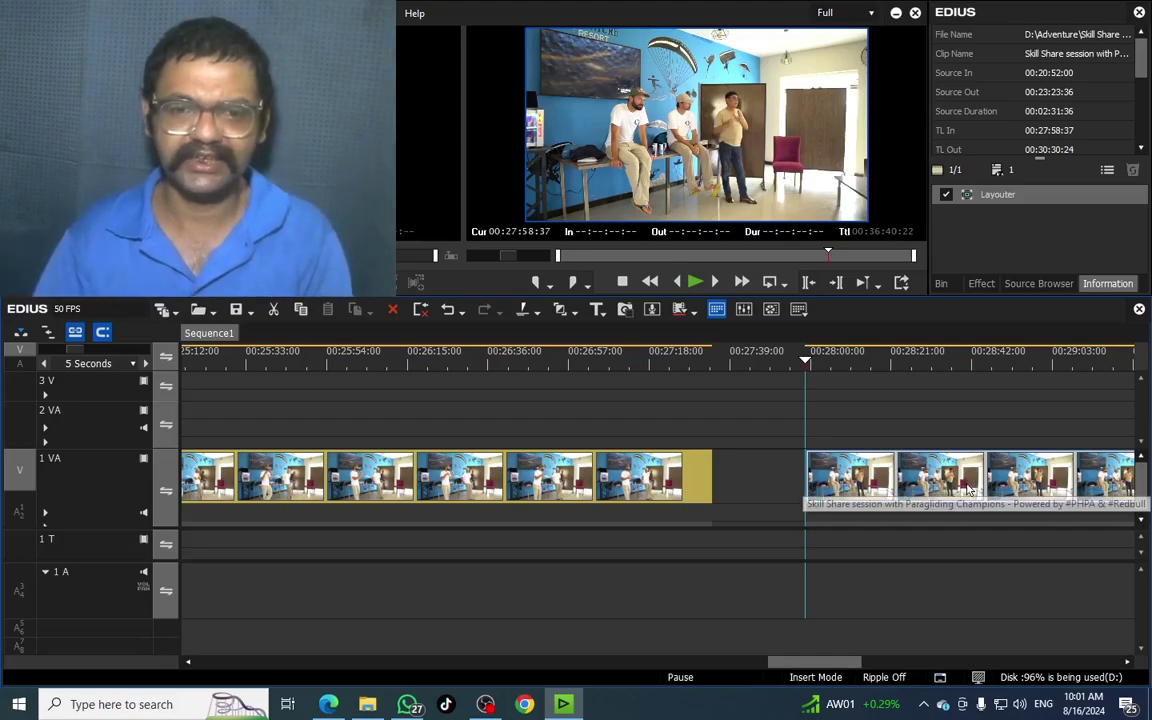
{"action": "left_click_drag", "start_coordinate": [968, 488], "coordinate": [874, 488]}
Create a still image from the first frame after the cut at 00:27:34:21.
{"action": "left_click", "coordinate": [712, 352]}
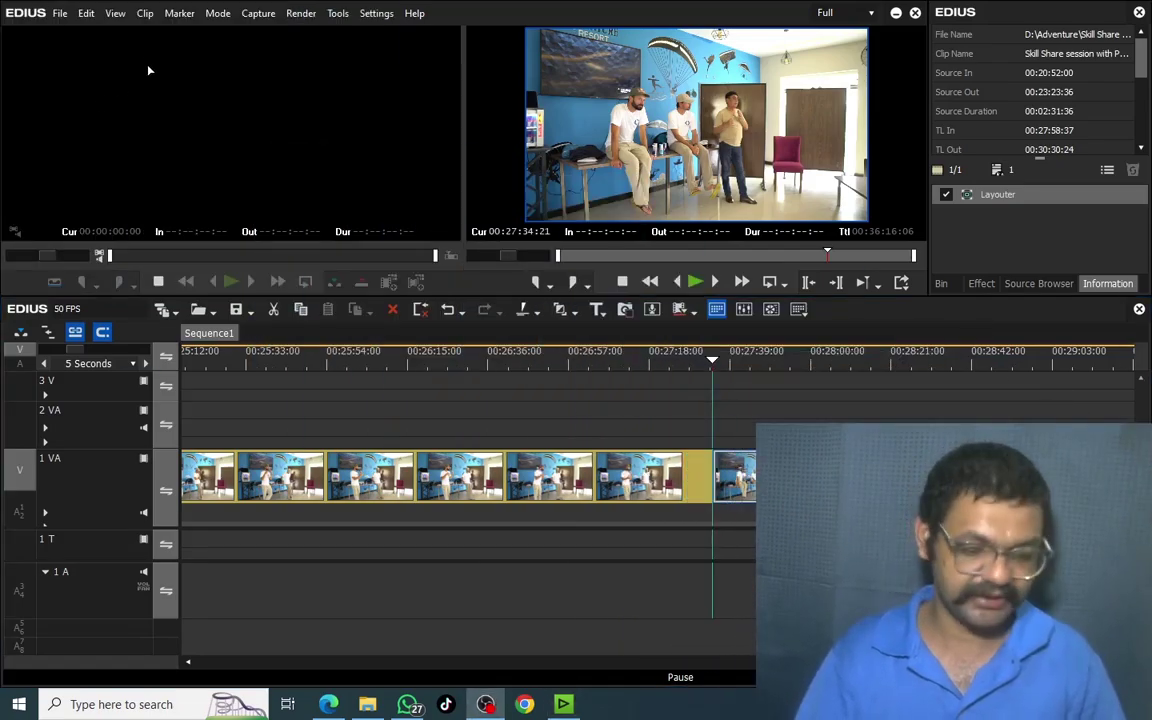
{"action": "left_click", "coordinate": [114, 13]}
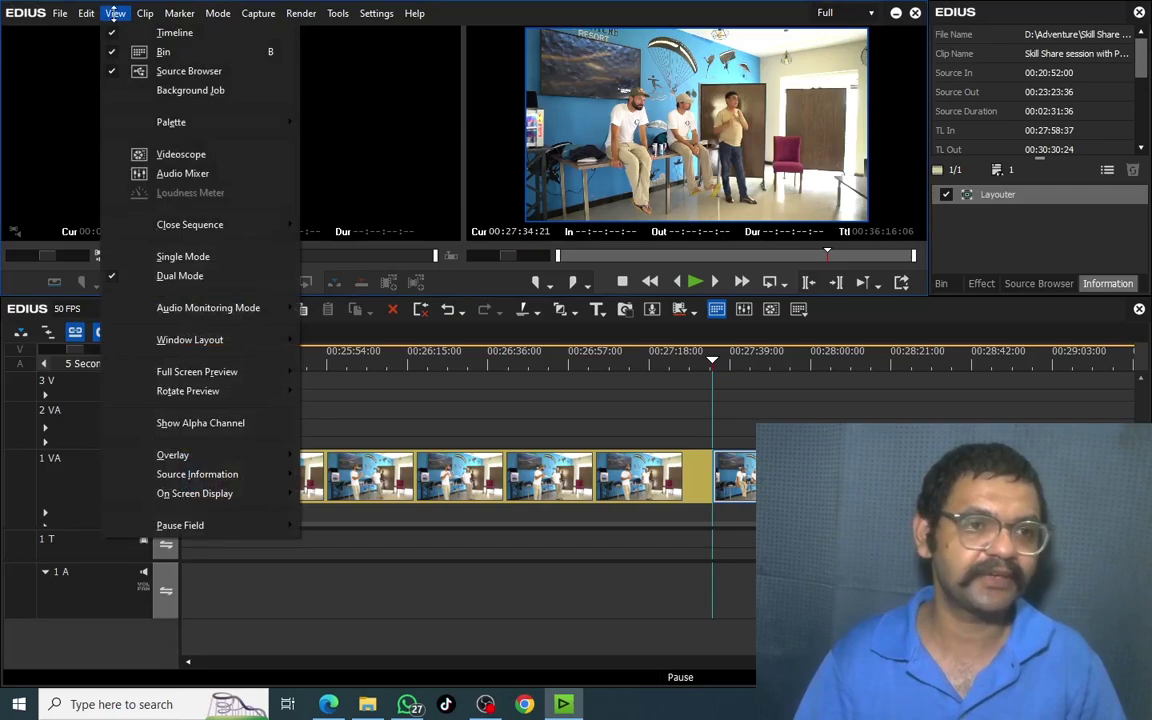
{"action": "mouse_move", "coordinate": [86, 13]}
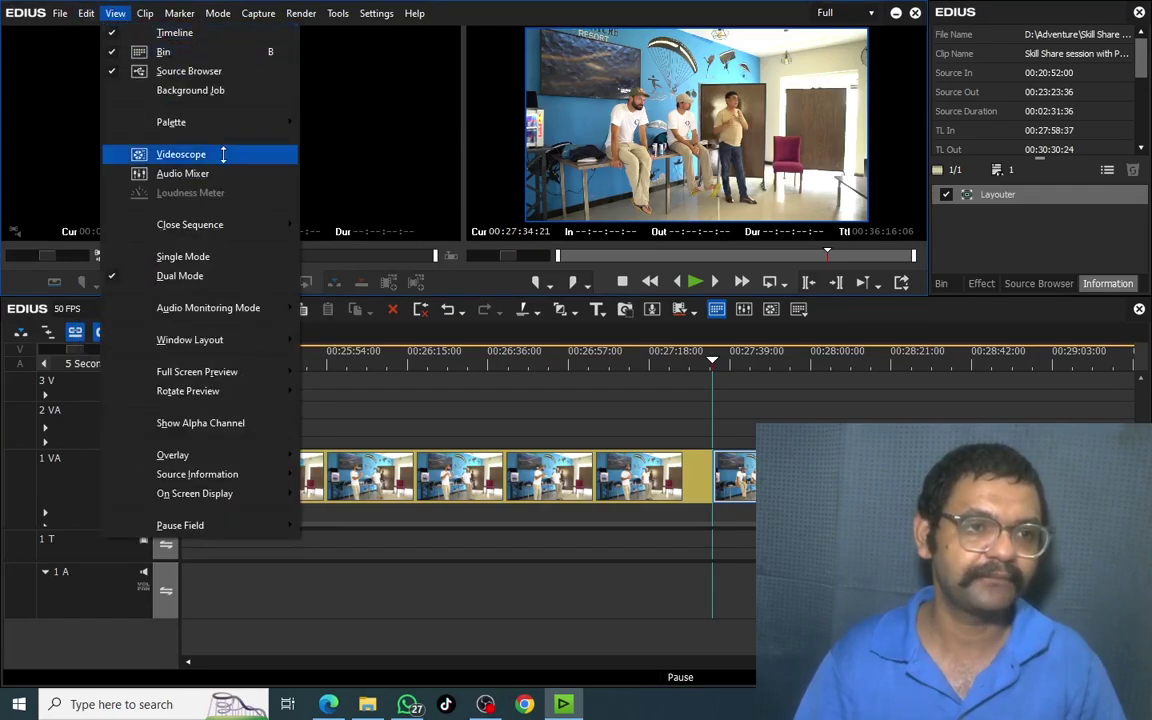
{"action": "mouse_move", "coordinate": [145, 12]}
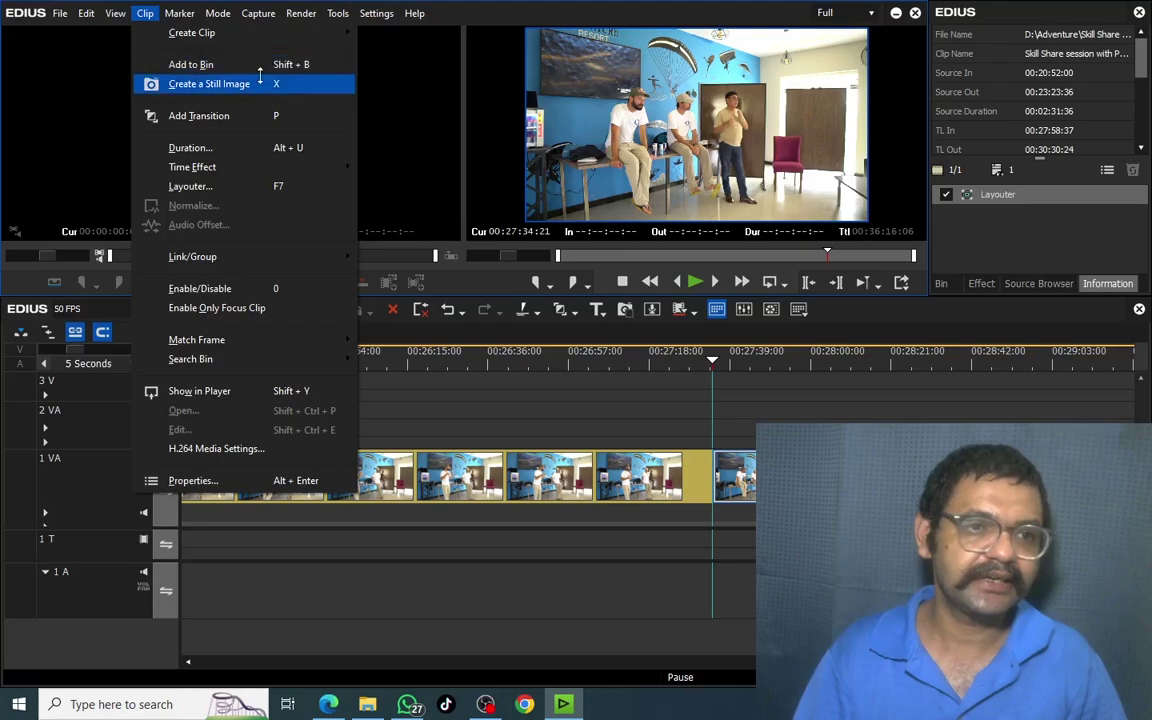
{"action": "left_click", "coordinate": [332, 85]}
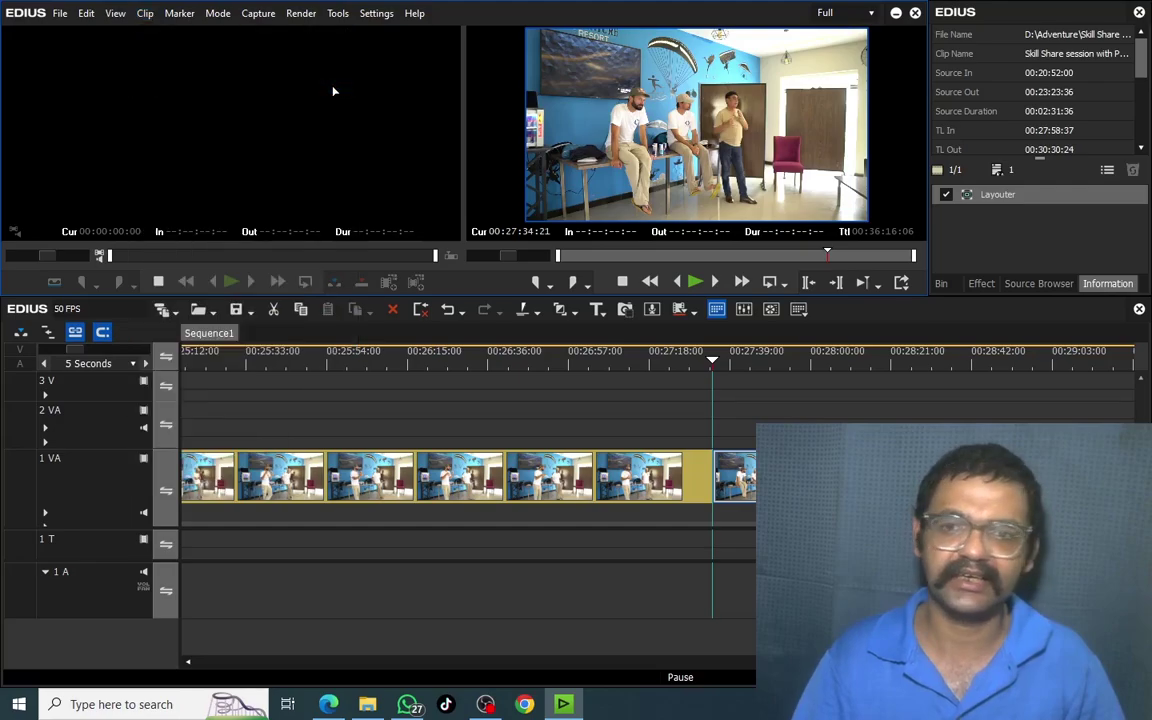
Place the Still0816_00001 image from the bin on track 2 VA, starting at the cut.
{"action": "left_click", "coordinate": [944, 284]}
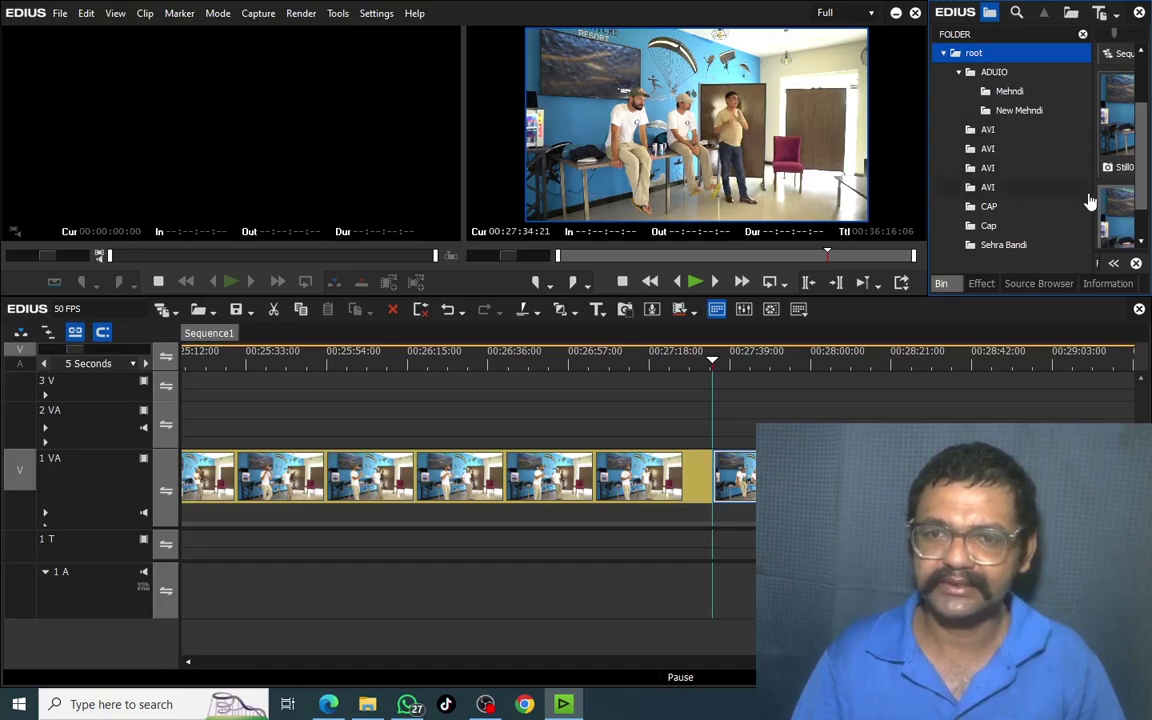
{"action": "left_click_drag", "start_coordinate": [1090, 194], "coordinate": [920, 193]}
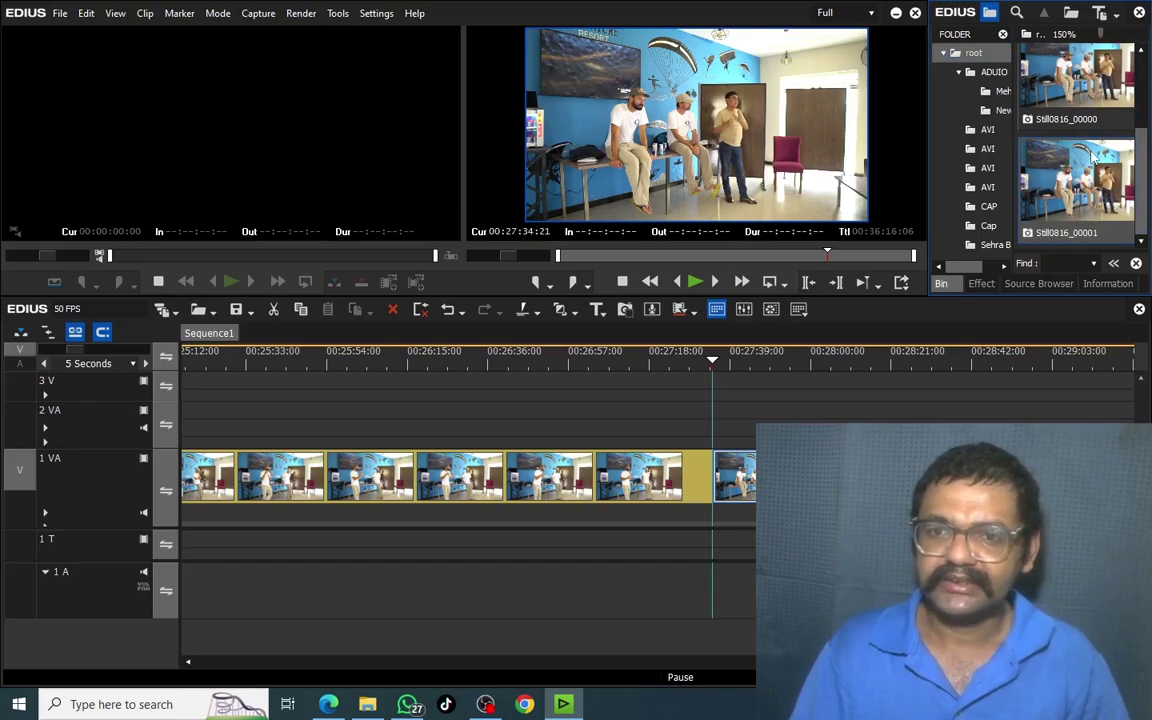
{"action": "mouse_move", "coordinate": [1085, 205]}
{"action": "left_mouse_down"}
{"action": "mouse_move", "coordinate": [738, 386]}
{"action": "mouse_move", "coordinate": [715, 411]}
{"action": "mouse_move", "coordinate": [717, 438]}
{"action": "left_mouse_up"}
Play the sequence from just before the cut past the end of the still to preview it.
{"action": "scroll", "coordinate": [645, 388], "scroll_direction": "up", "scroll_amount": 3}
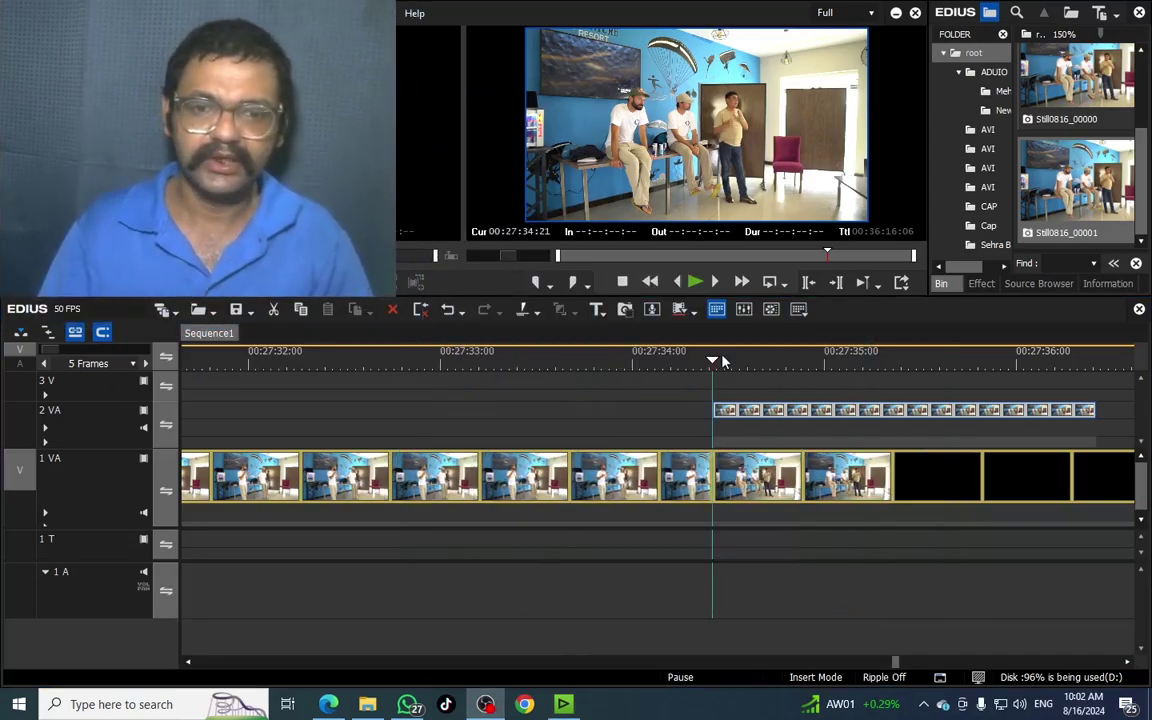
{"action": "left_click", "coordinate": [605, 362]}
{"action": "left_click_drag", "start_coordinate": [617, 368], "coordinate": [650, 443]}
{"action": "key", "text": "space"}
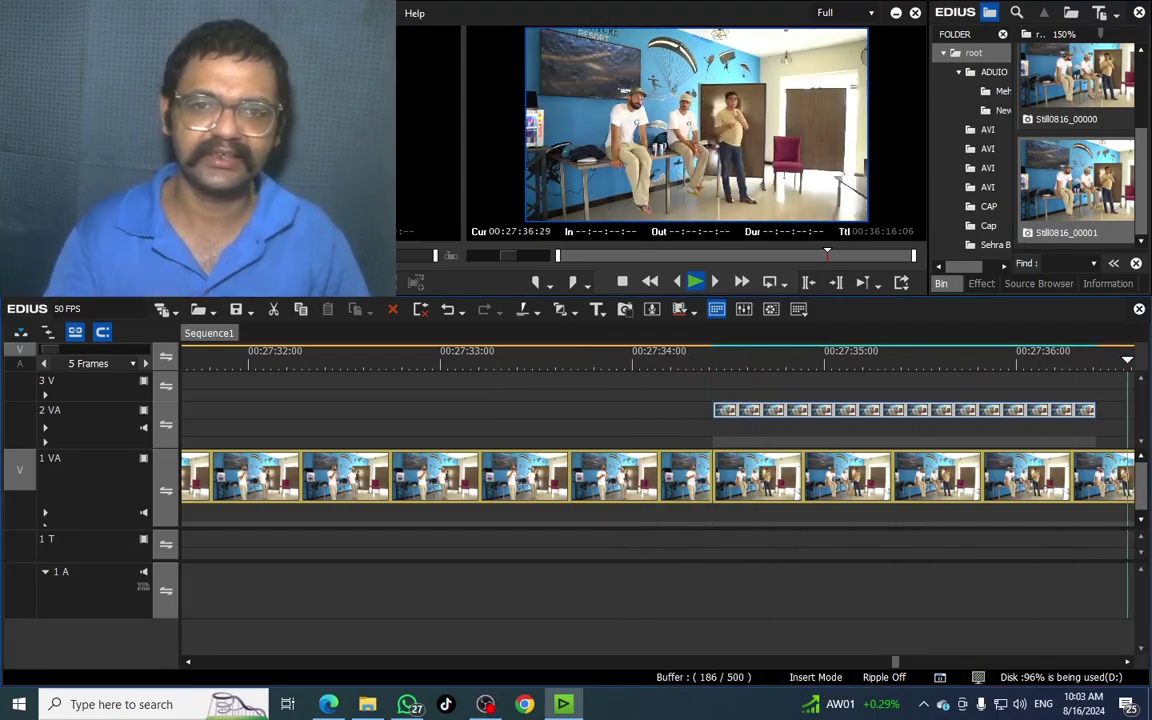
{"action": "key", "text": "space"}
{"action": "scroll", "coordinate": [383, 355], "scroll_direction": "down", "scroll_amount": 1}
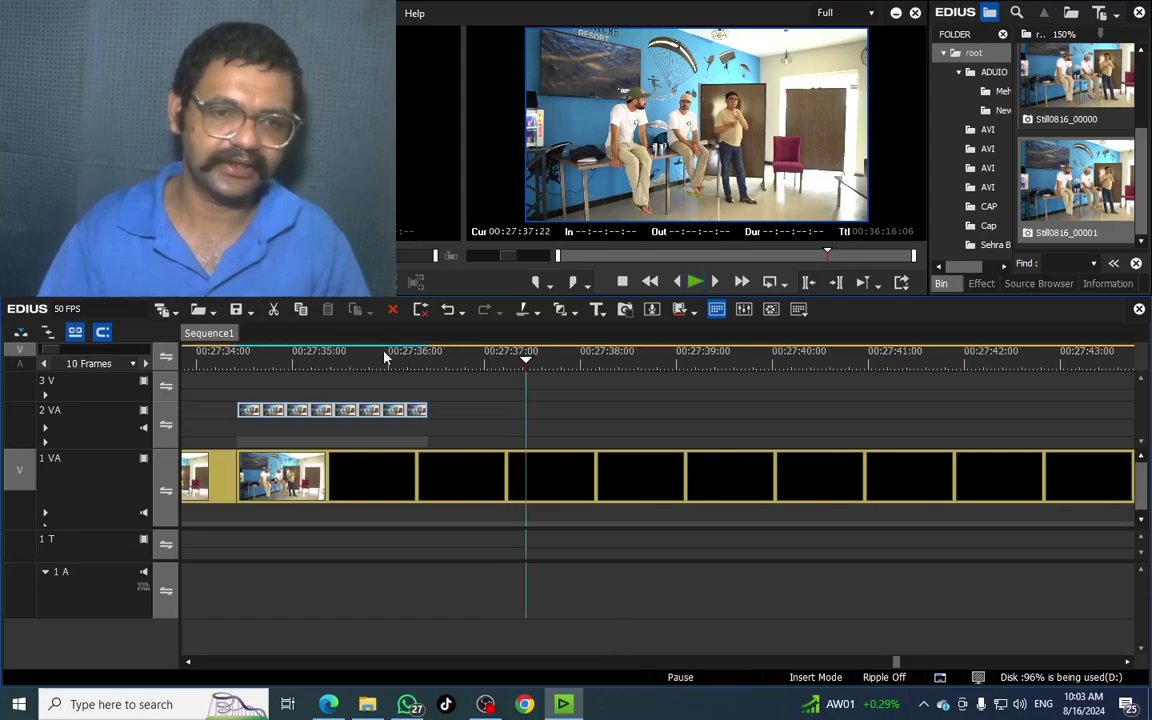
Reposition and trim the still on 2 VA so it runs from 00:27:32:26 to the cut at 00:27:34:21.
{"action": "left_click_drag", "start_coordinate": [383, 355], "coordinate": [228, 541]}
{"action": "left_click", "coordinate": [331, 543]}
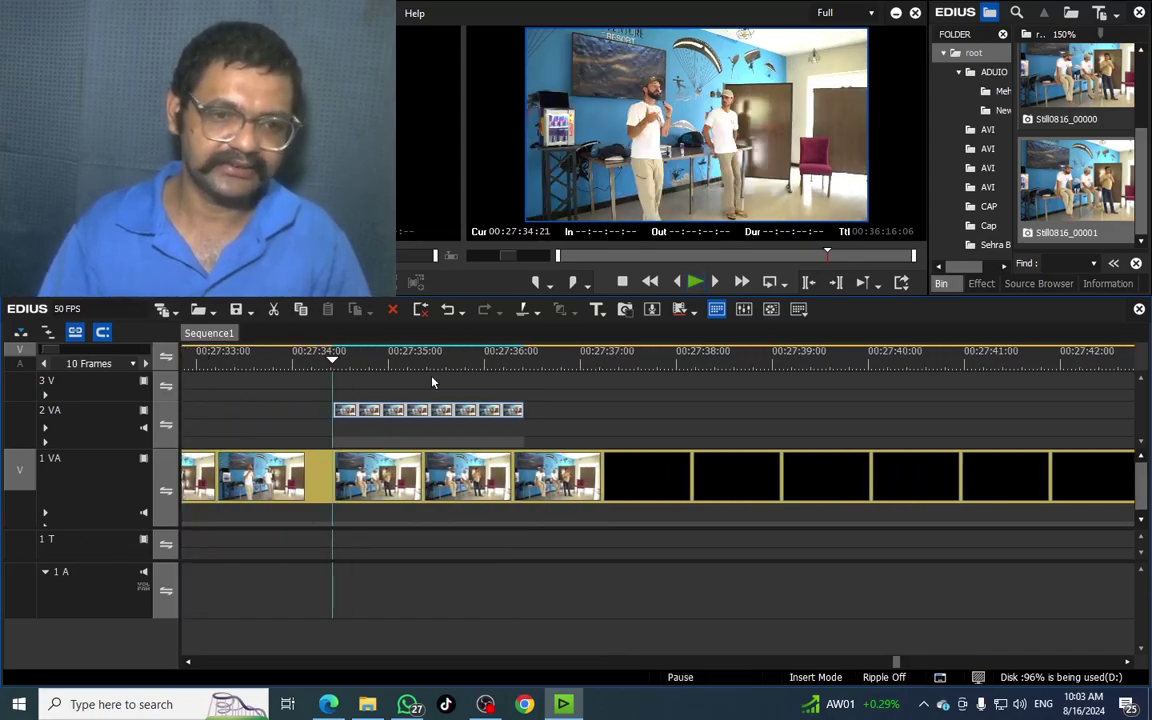
{"action": "left_click_drag", "start_coordinate": [337, 413], "coordinate": [217, 413]}
{"action": "key", "text": "m"}
{"action": "left_click_drag", "start_coordinate": [342, 365], "coordinate": [557, 365]}
{"action": "left_click_drag", "start_coordinate": [314, 411], "coordinate": [241, 411]}
Play the sequence from before the repositioned still through the cut to review the overlap.
{"action": "left_click_drag", "start_coordinate": [248, 363], "coordinate": [340, 428]}
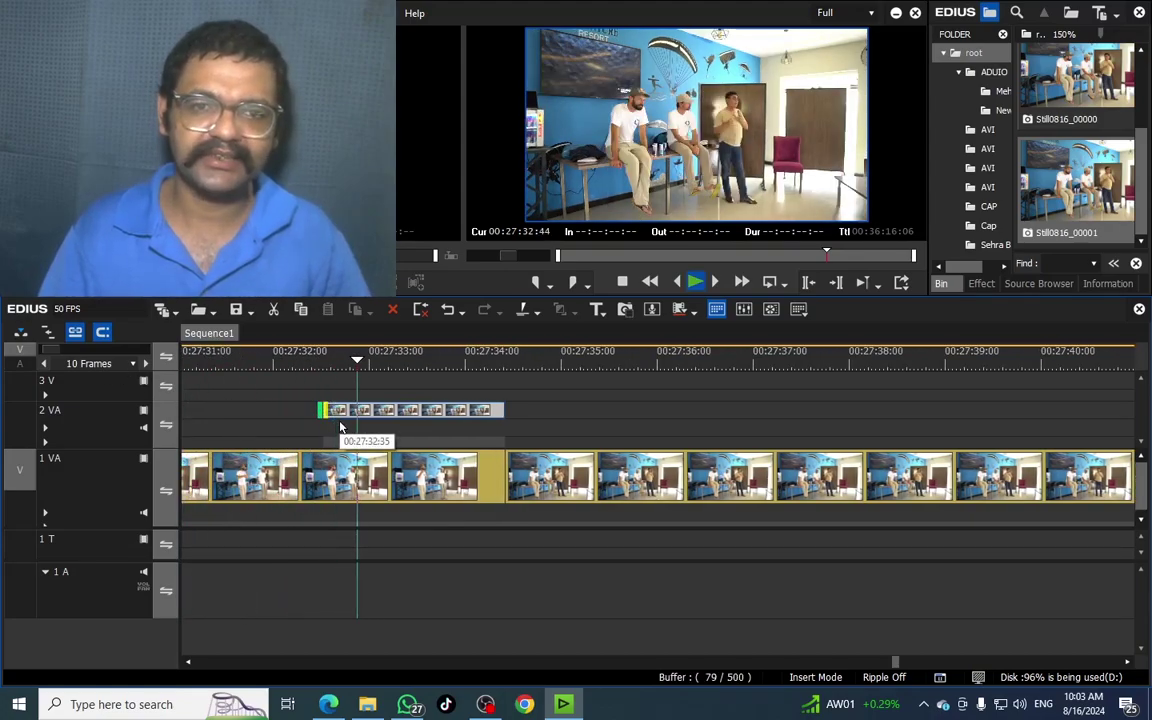
{"action": "left_click", "coordinate": [267, 363]}
{"action": "key", "text": "space"}
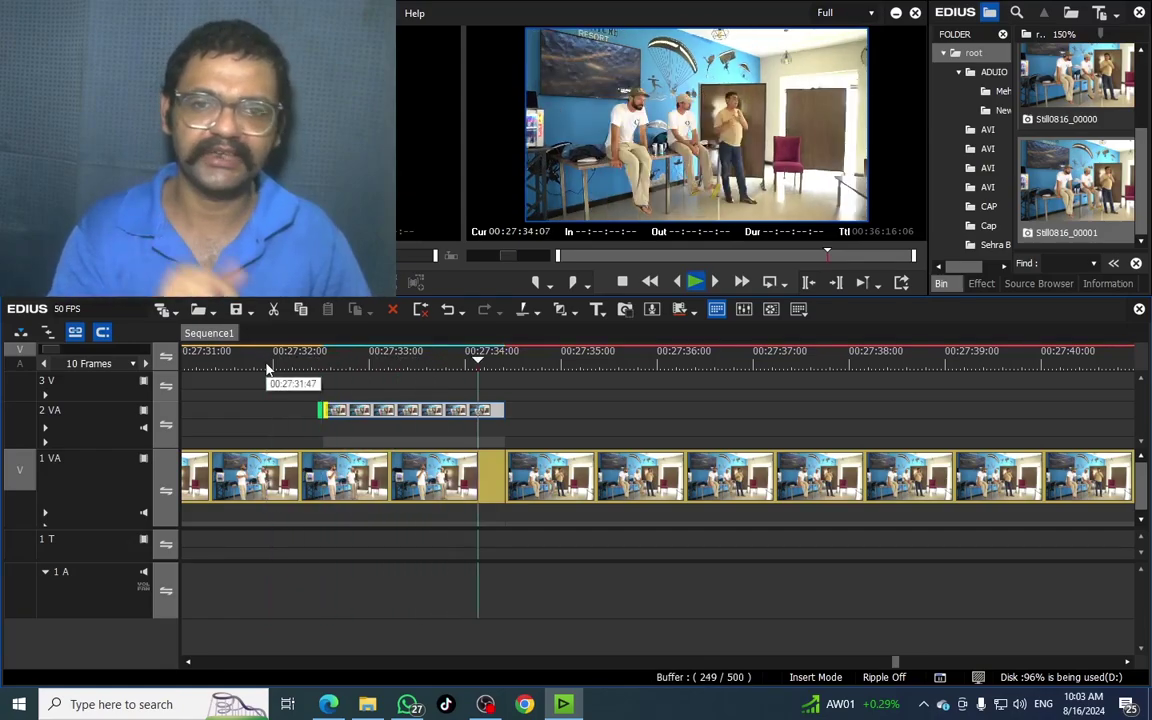
{"action": "key", "text": "space"}
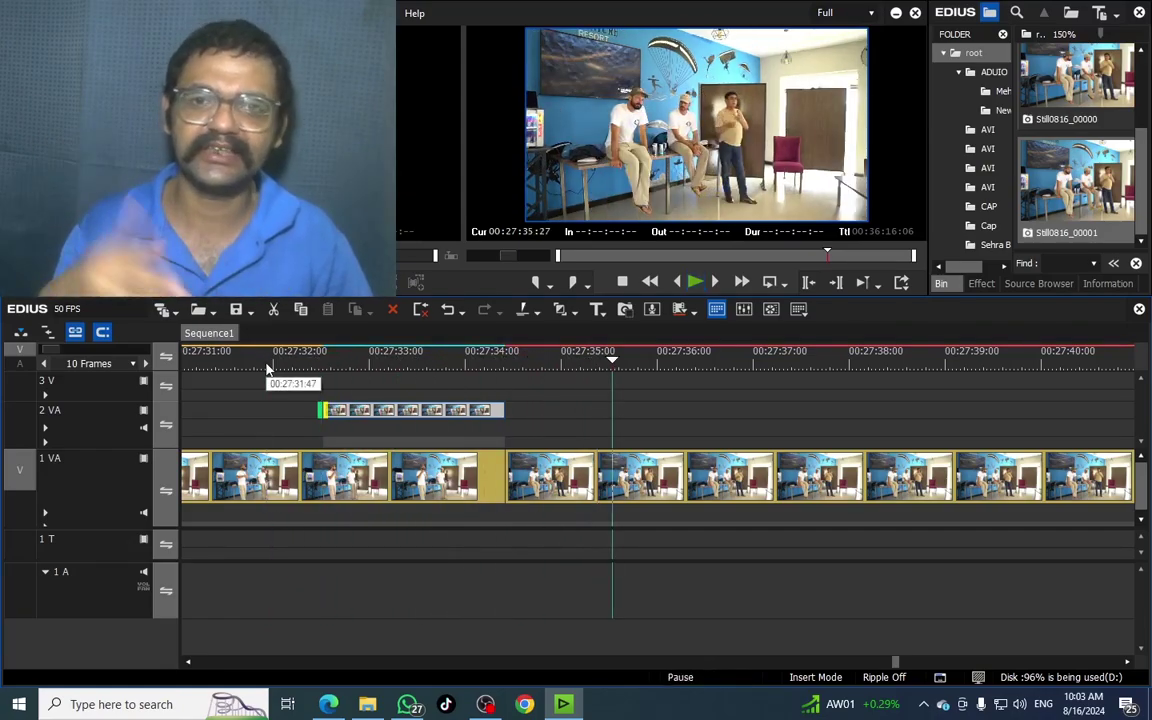
Apply the Mask video filter to the still on track 2 VA.
{"action": "left_click_drag", "start_coordinate": [414, 360], "coordinate": [385, 391]}
{"action": "left_click", "coordinate": [365, 408]}
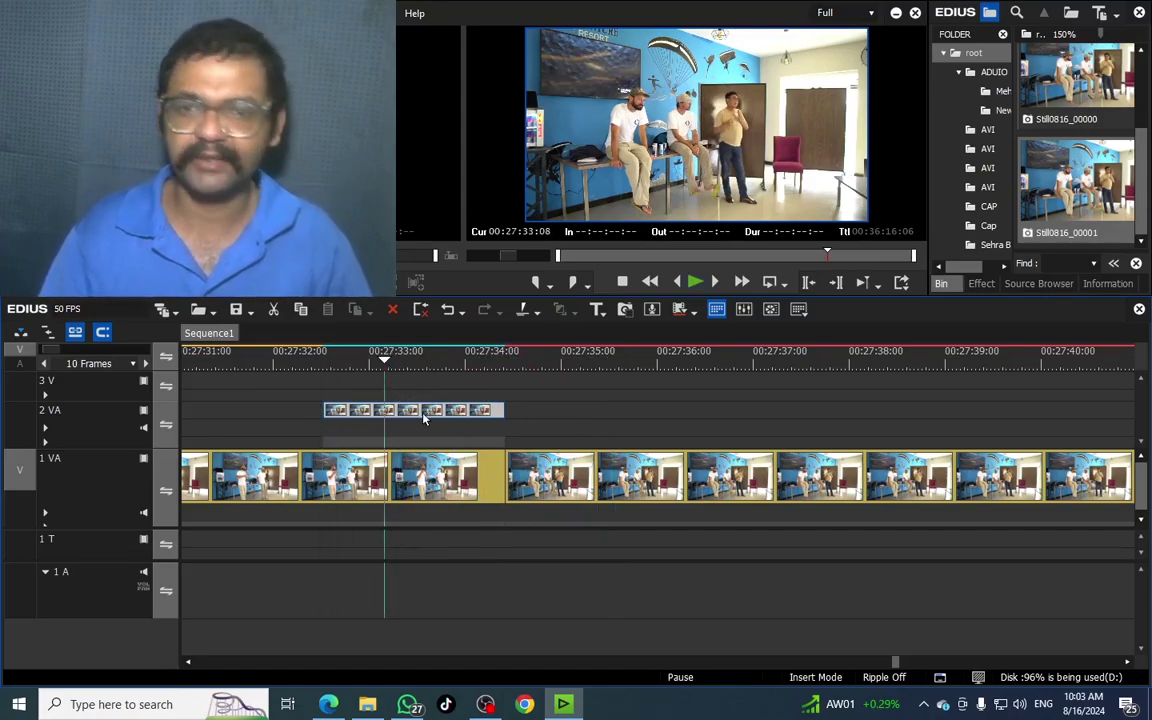
{"action": "left_click", "coordinate": [984, 285]}
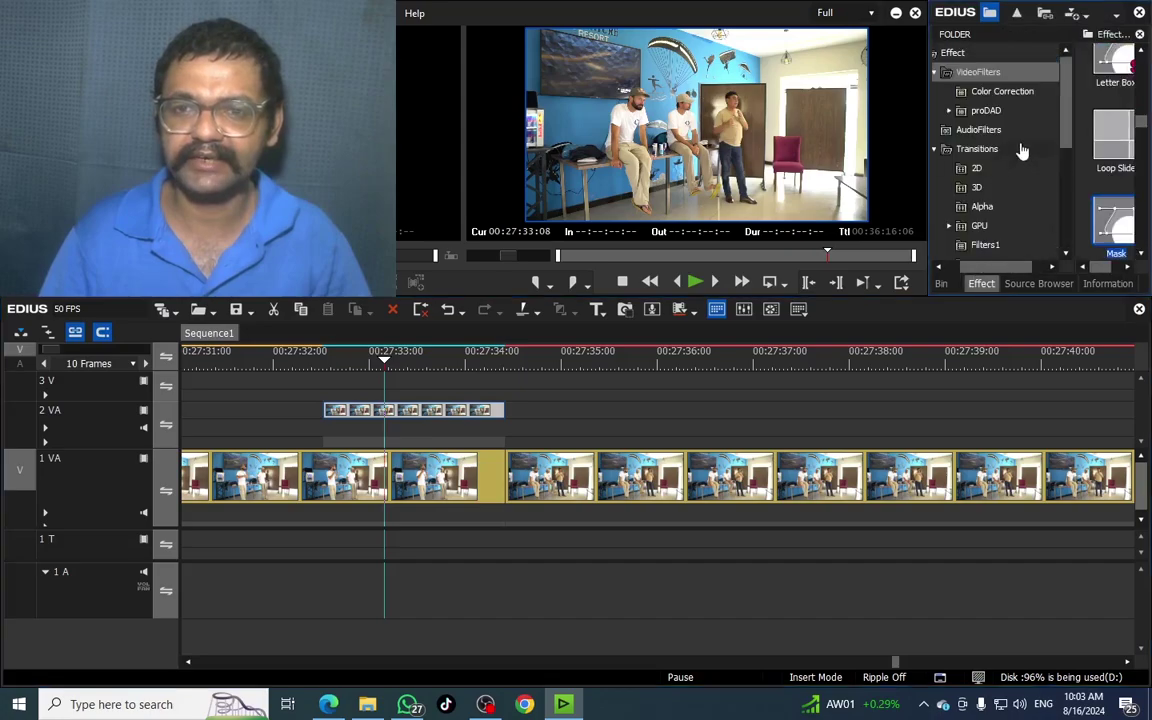
{"action": "left_click_drag", "start_coordinate": [1022, 268], "coordinate": [1036, 268]}
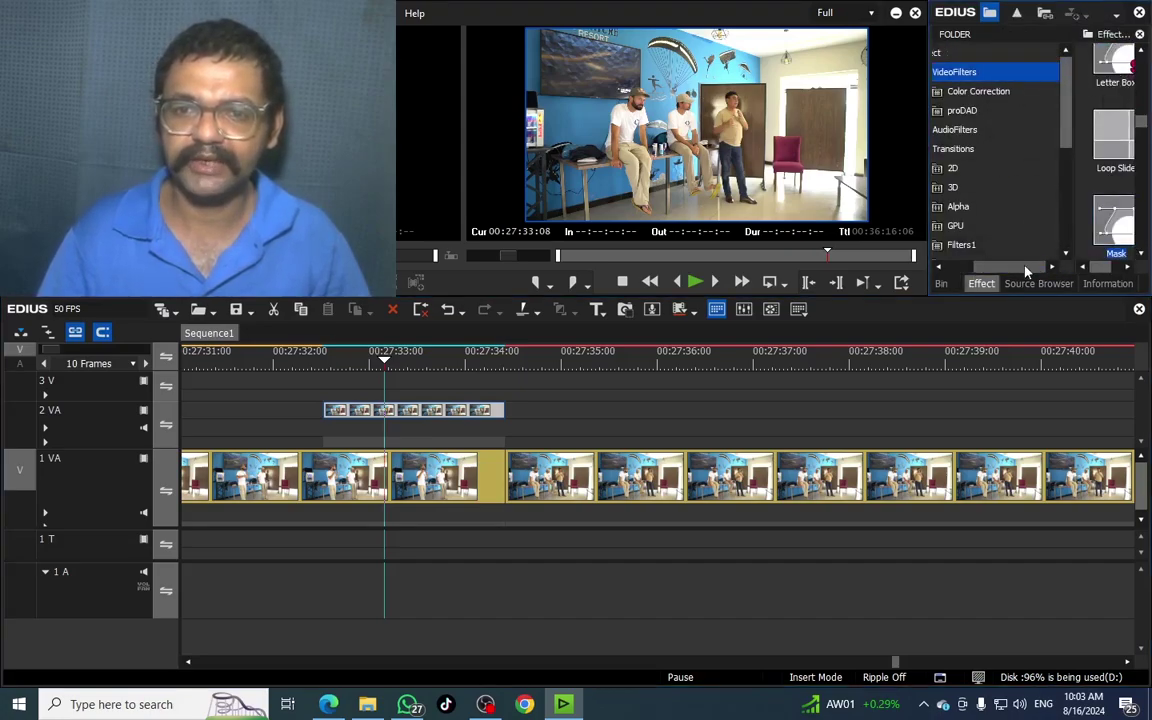
{"action": "mouse_move", "coordinate": [1025, 268]}
{"action": "left_mouse_down"}
{"action": "mouse_move", "coordinate": [987, 268]}
{"action": "mouse_move", "coordinate": [1027, 268]}
{"action": "left_mouse_up"}
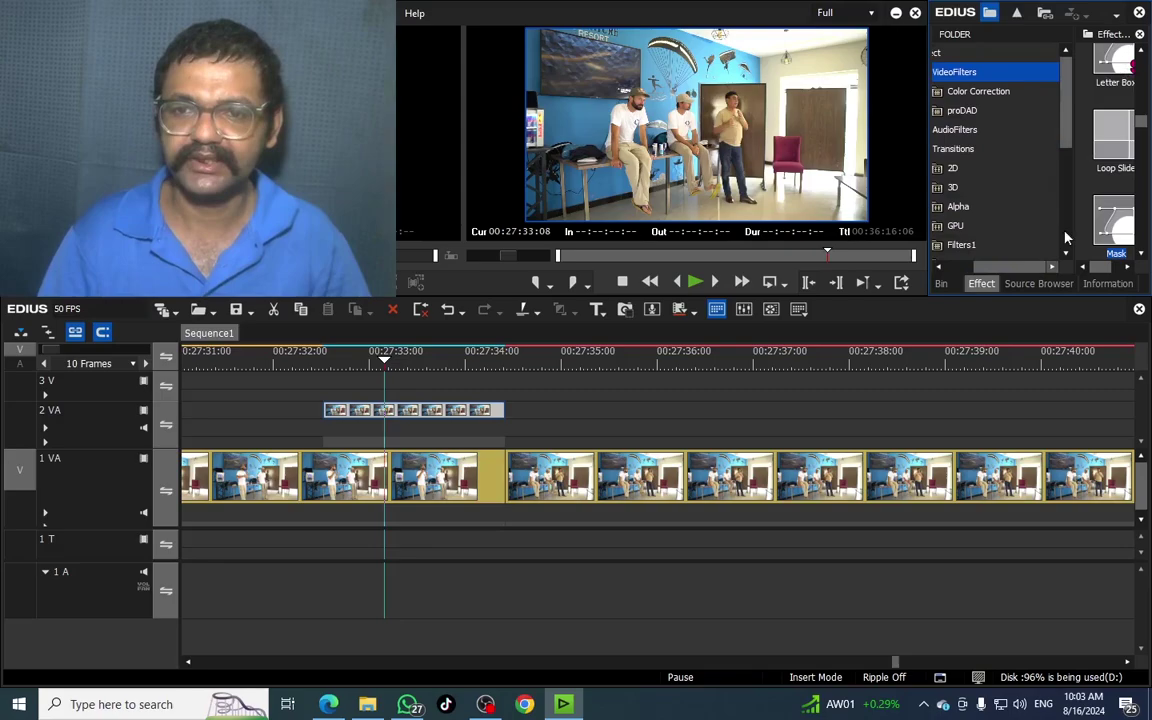
{"action": "left_click", "coordinate": [1068, 168]}
{"action": "left_click", "coordinate": [1104, 172]}
{"action": "left_click_drag", "start_coordinate": [1074, 176], "coordinate": [996, 179]}
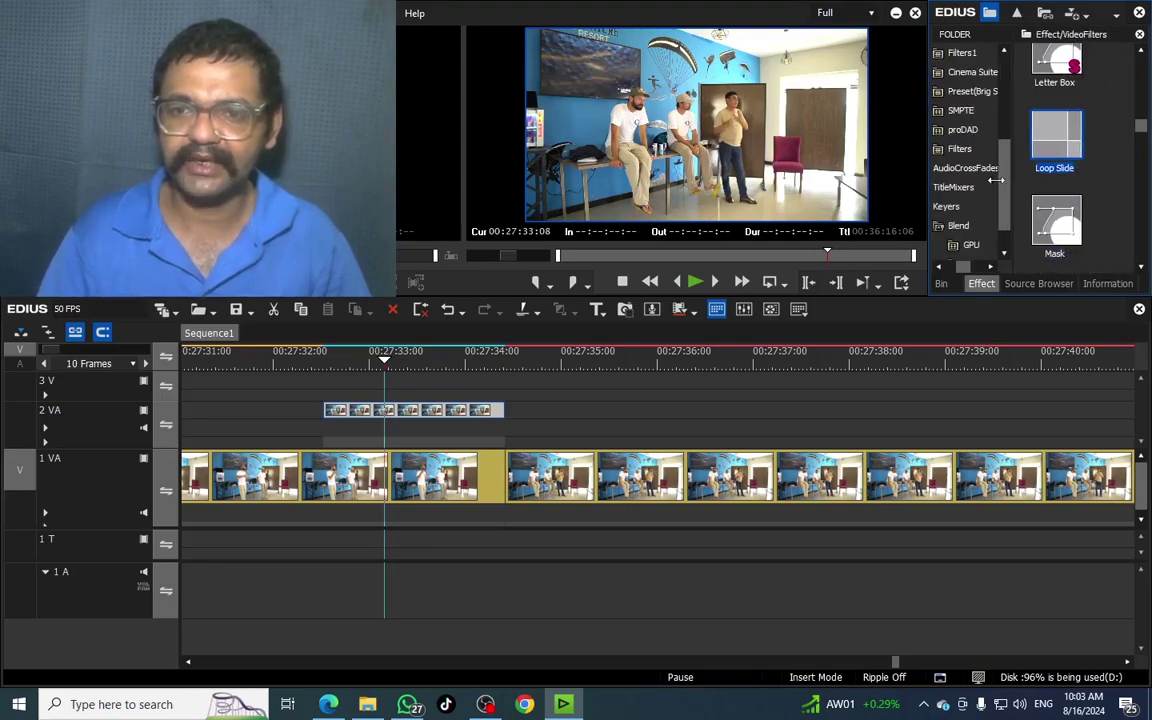
{"action": "left_click", "coordinate": [1076, 238]}
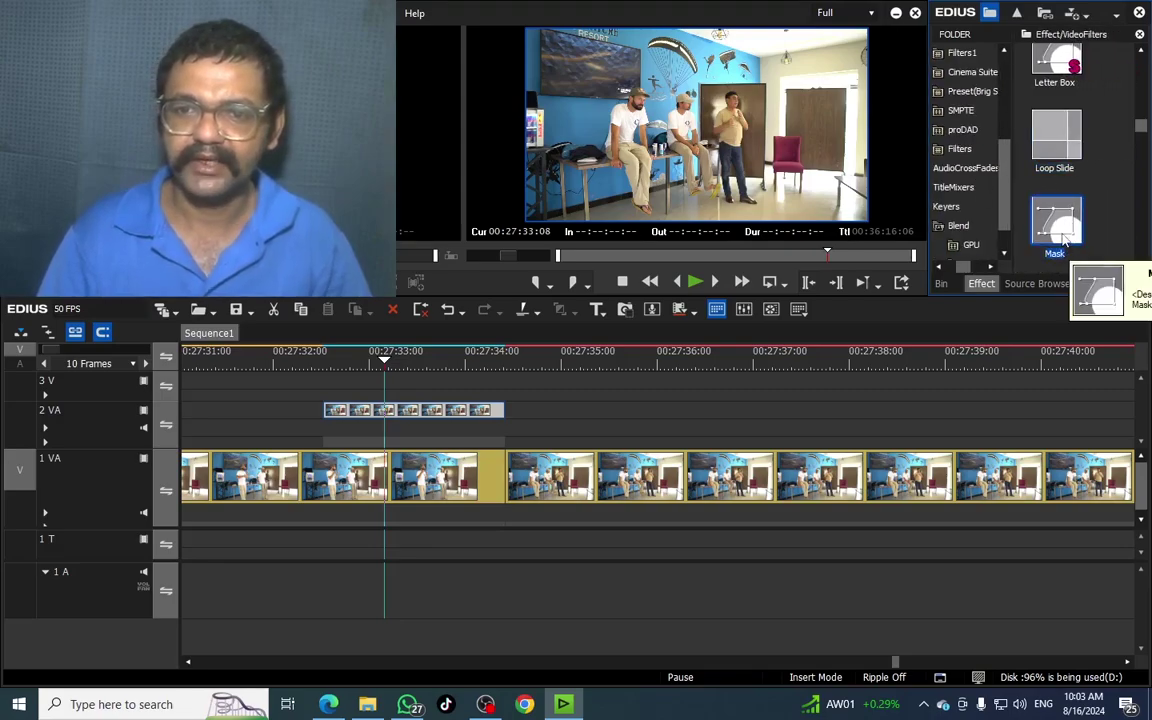
{"action": "left_click_drag", "start_coordinate": [1065, 235], "coordinate": [400, 410]}
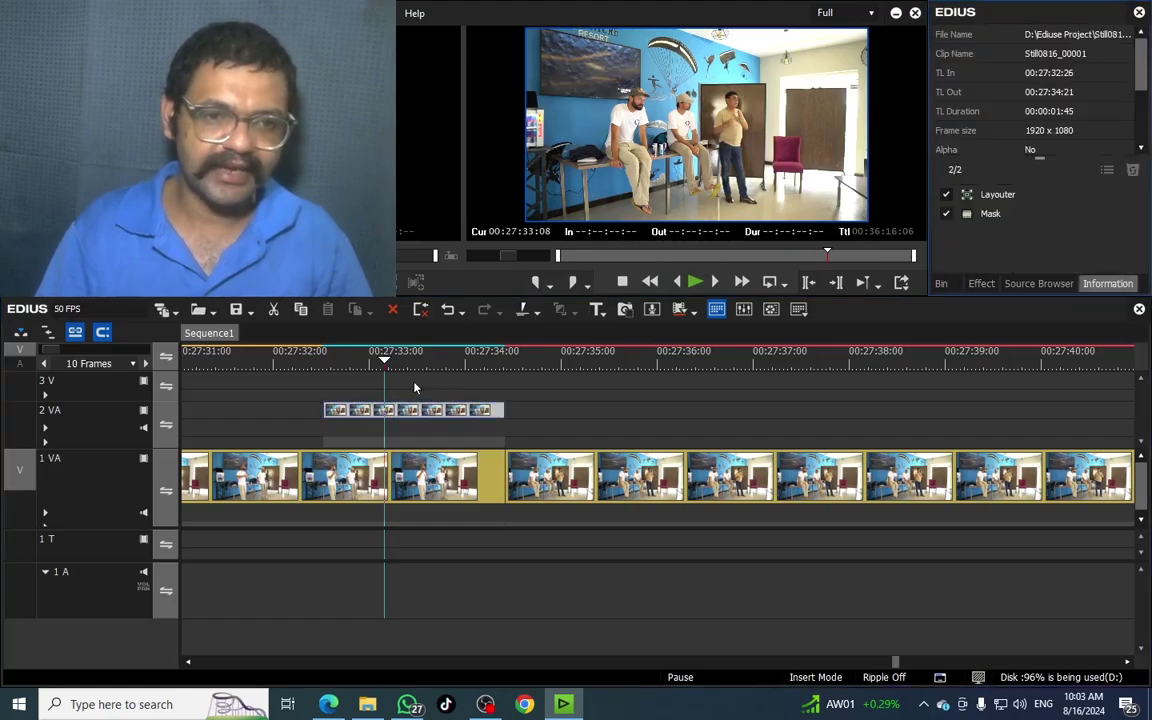
Open the still's Mask settings and draw a closed freeform path around the standing man in the beige shirt.
{"action": "left_click", "coordinate": [429, 364]}
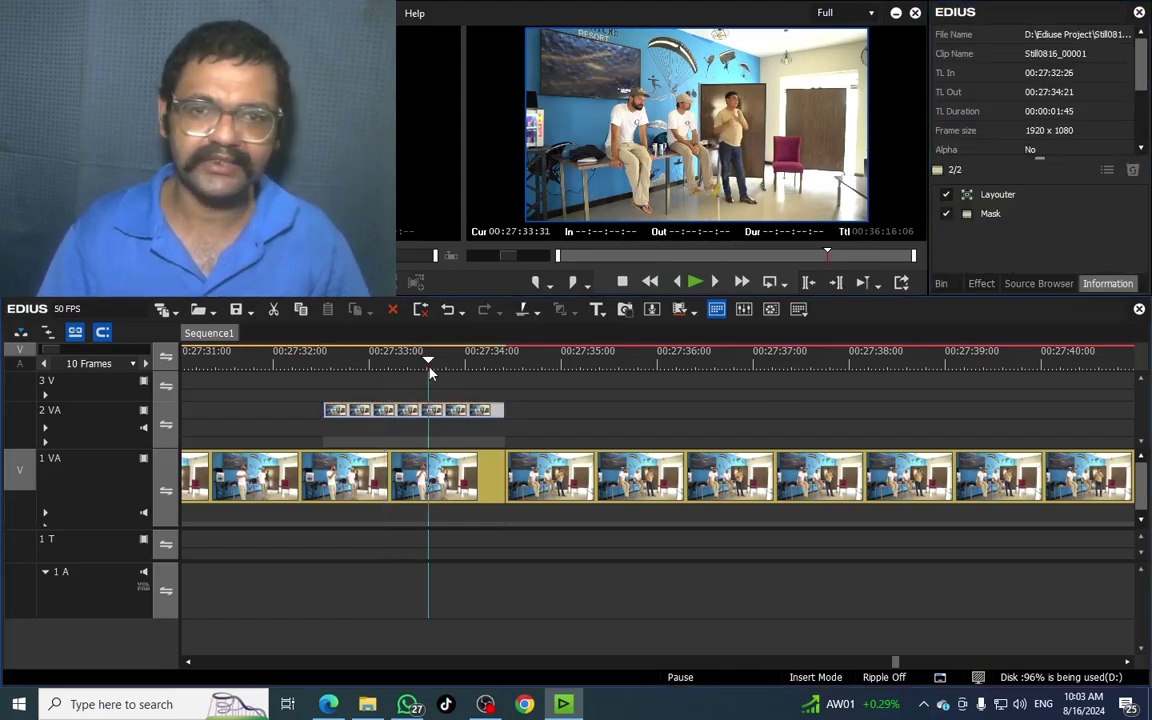
{"action": "double_click", "coordinate": [990, 214]}
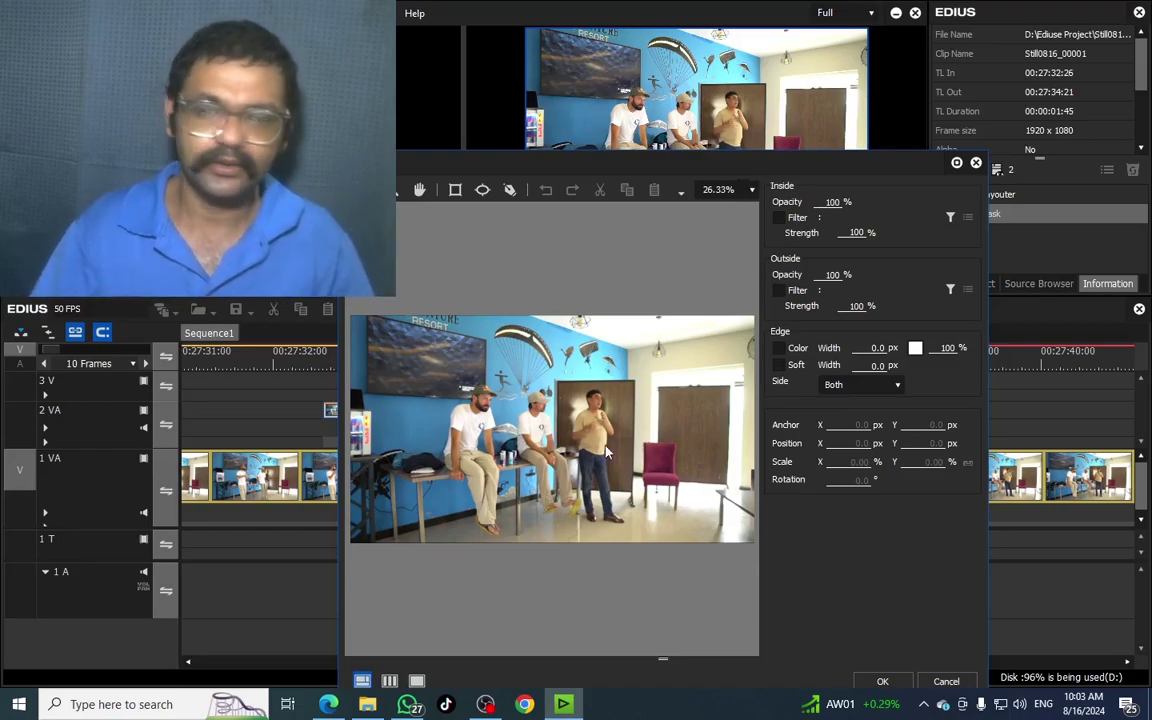
{"action": "scroll", "coordinate": [606, 453], "scroll_direction": "up", "scroll_amount": 1}
{"action": "scroll", "coordinate": [606, 453], "scroll_direction": "up", "scroll_amount": 1}
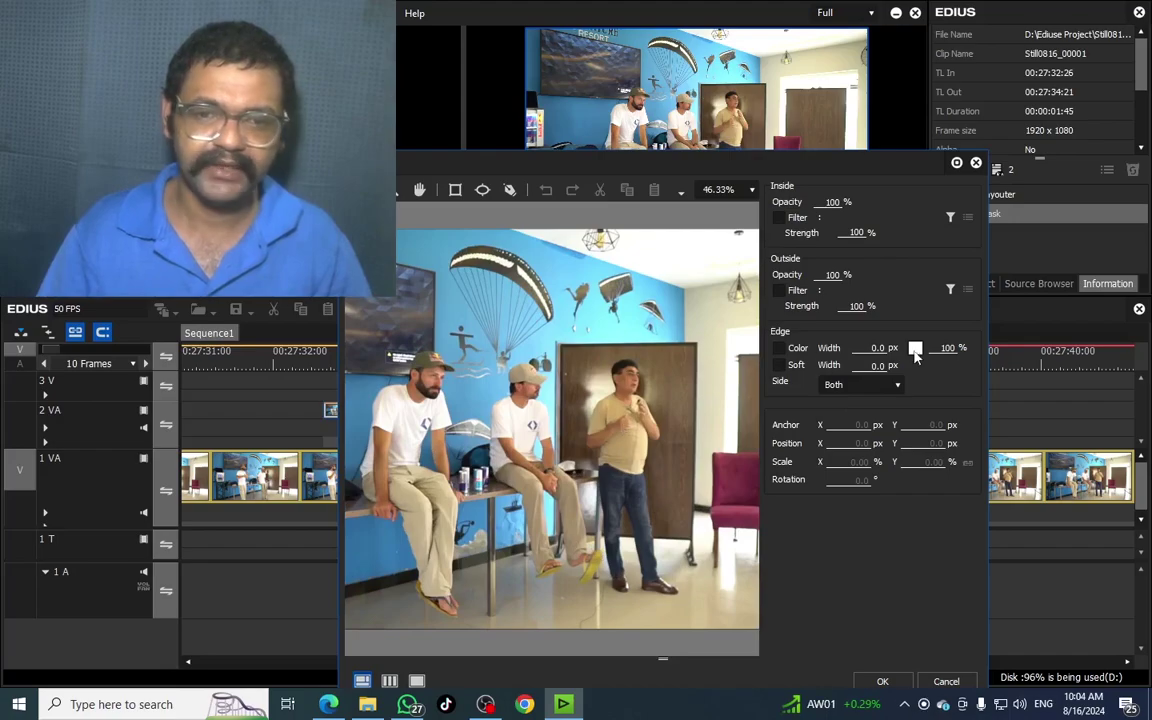
{"action": "left_click", "coordinate": [508, 192]}
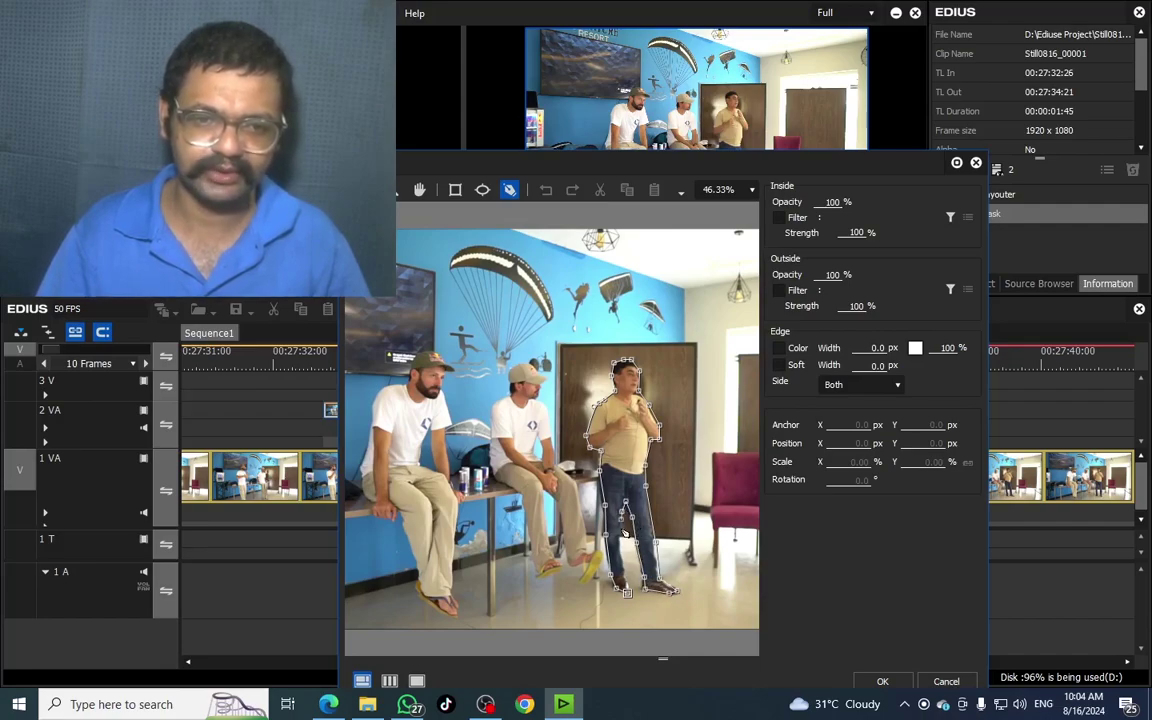
{"action": "left_click", "coordinate": [631, 597]}
Set the Outside opacity of the standing man's mask to 0%.
{"action": "left_click_drag", "start_coordinate": [533, 167], "coordinate": [541, 215]}
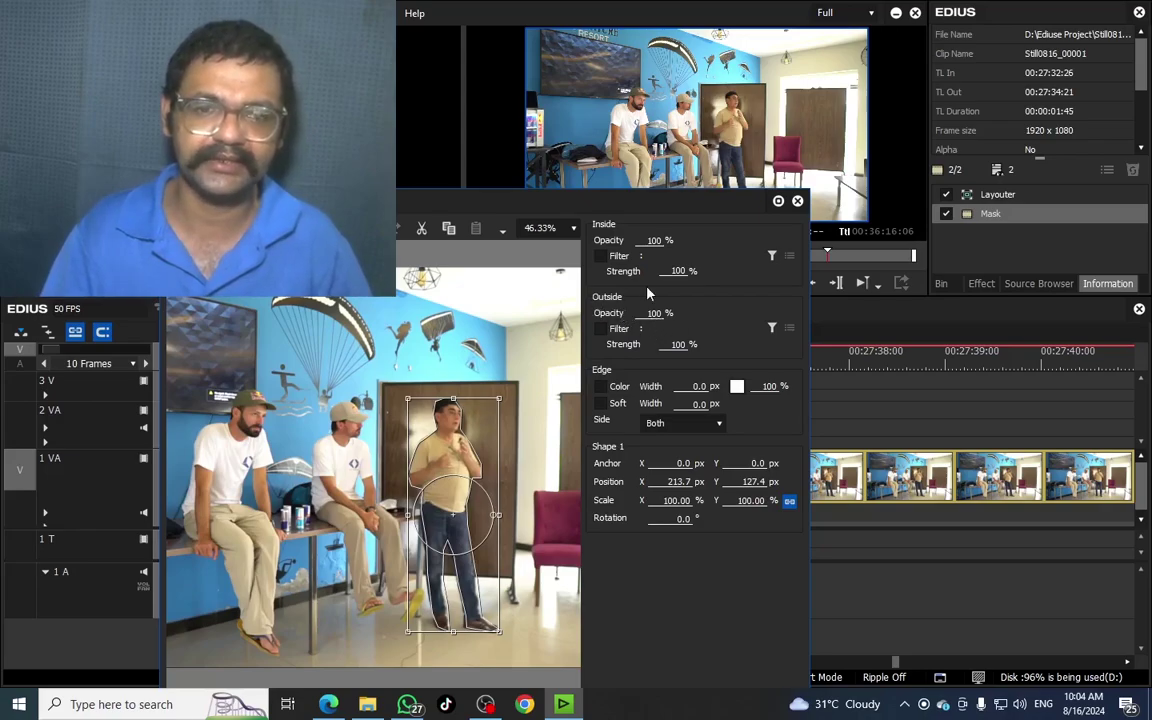
{"action": "left_click", "coordinate": [656, 313]}
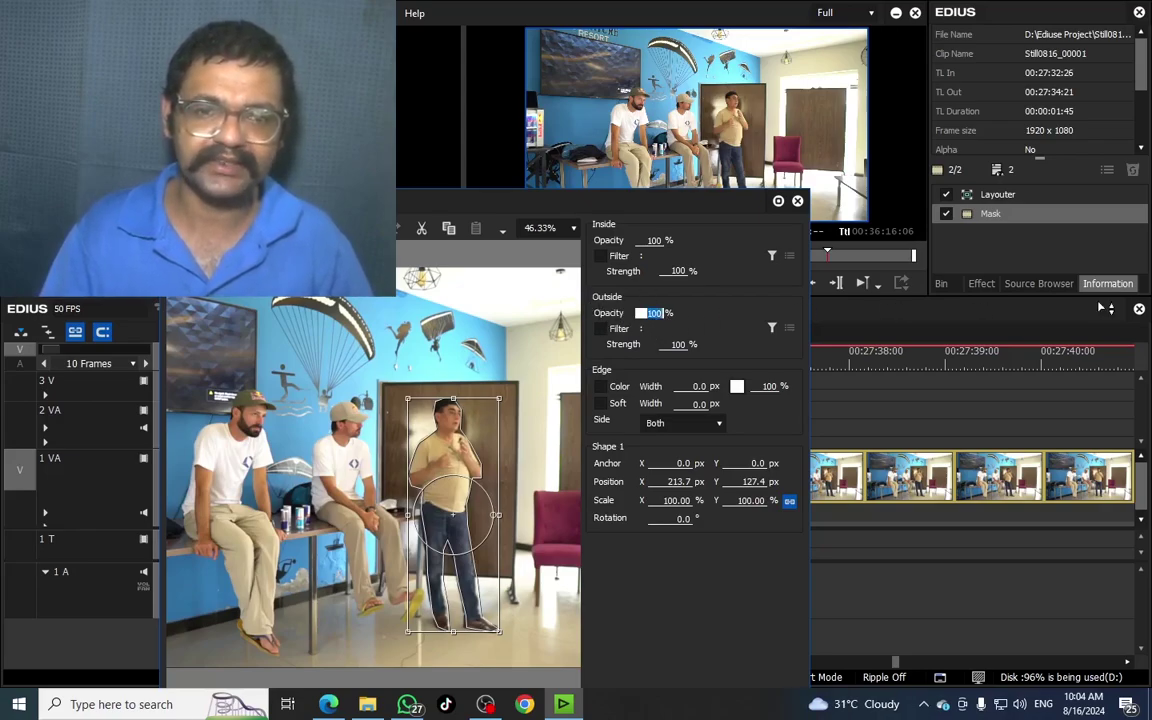
{"action": "type", "text": "50"}
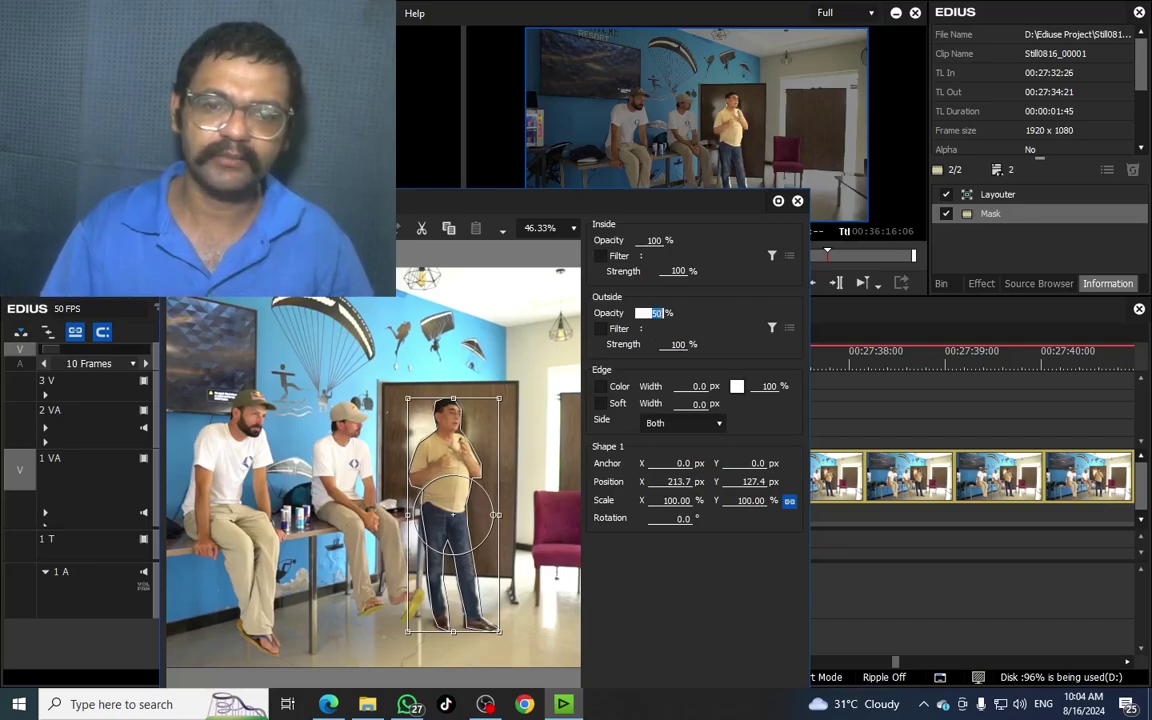
{"action": "type", "text": "0"}
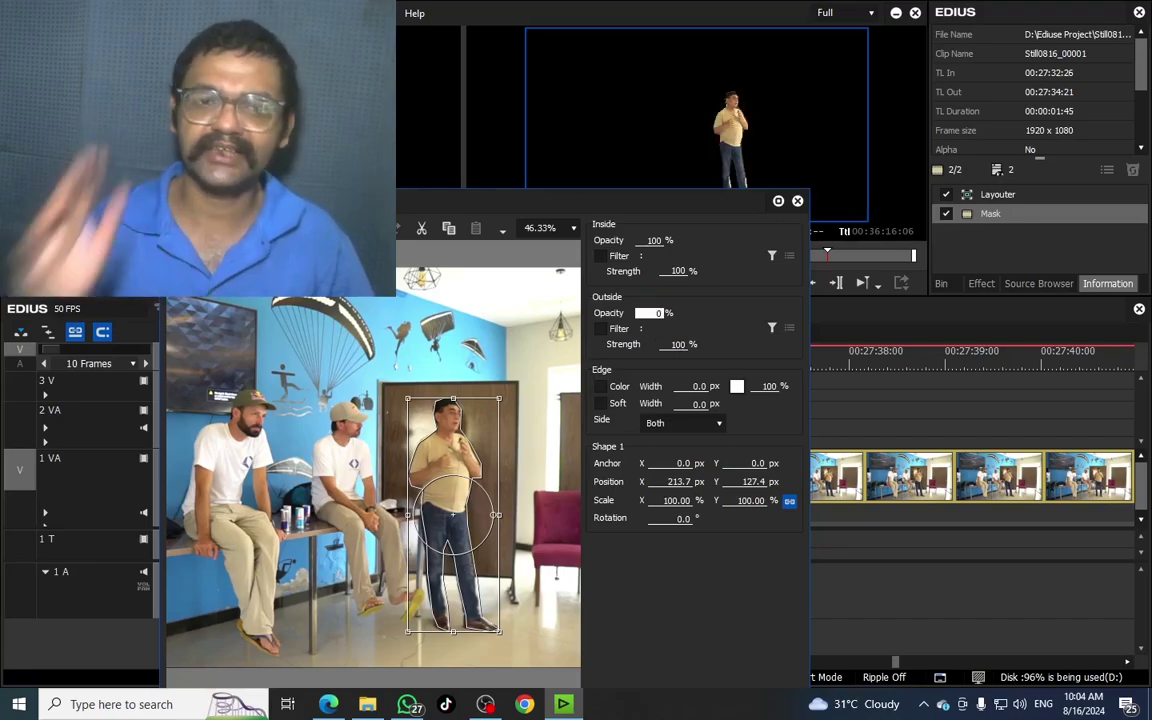
Enable a soft edge of 10 px on the mask and apply the mask settings.
{"action": "left_click_drag", "start_coordinate": [625, 212], "coordinate": [444, 108]}
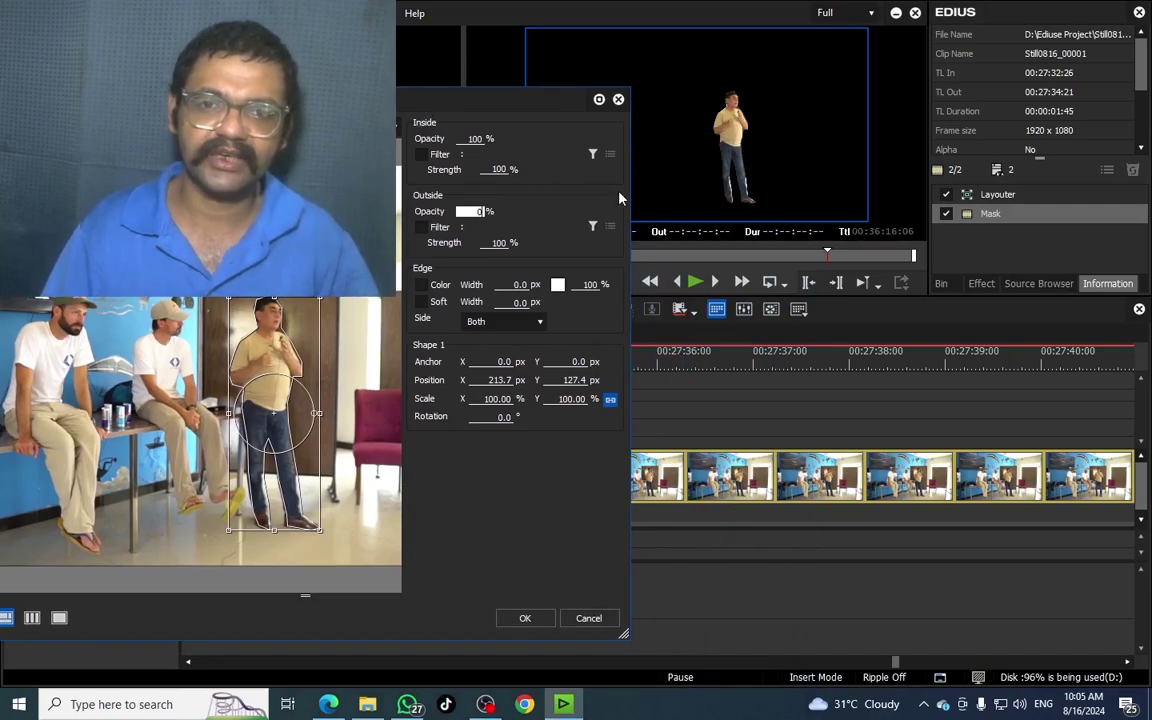
{"action": "left_click", "coordinate": [422, 302]}
{"action": "left_click", "coordinate": [512, 304]}
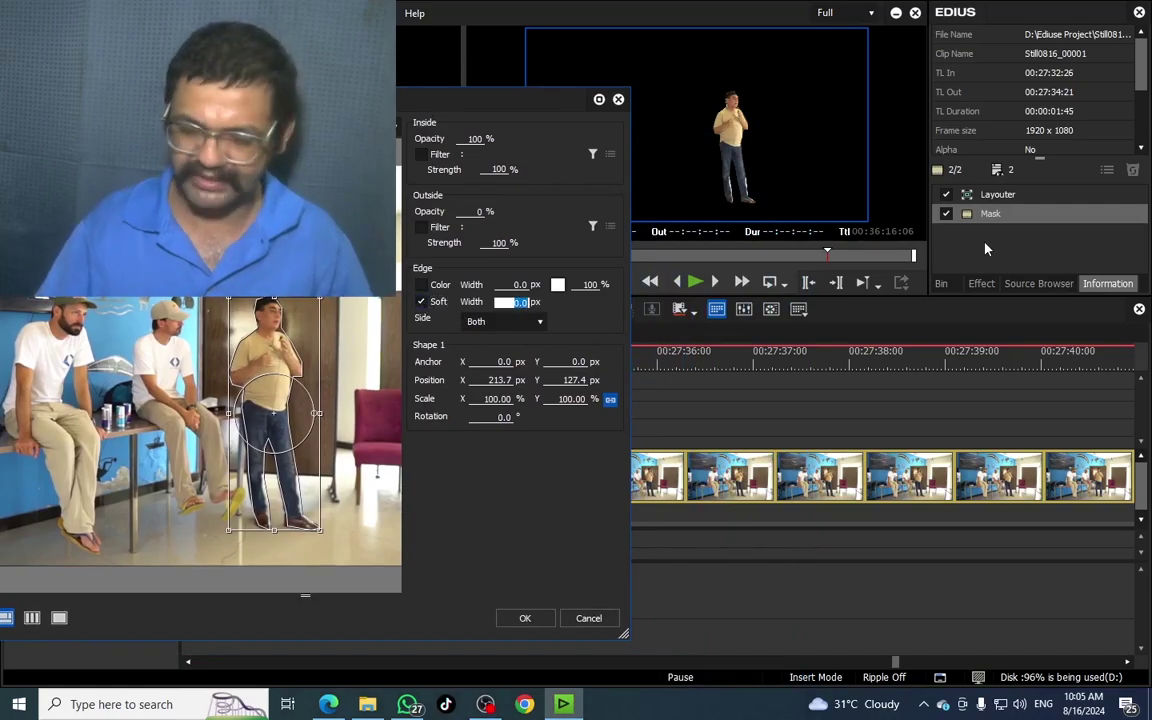
{"action": "type", "text": "10"}
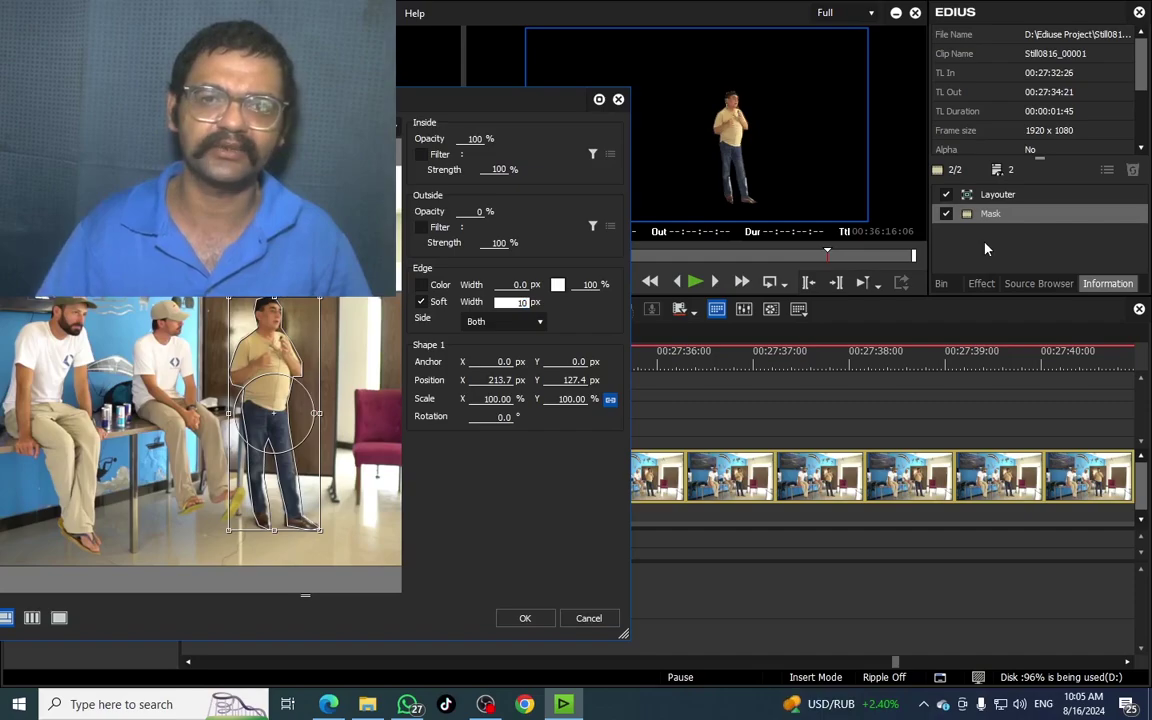
{"action": "left_click", "coordinate": [527, 619]}
Scrub and play the sequence across the masked still and the cut to review the cutout over the preceding clip.
{"action": "left_click_drag", "start_coordinate": [431, 376], "coordinate": [394, 374]}
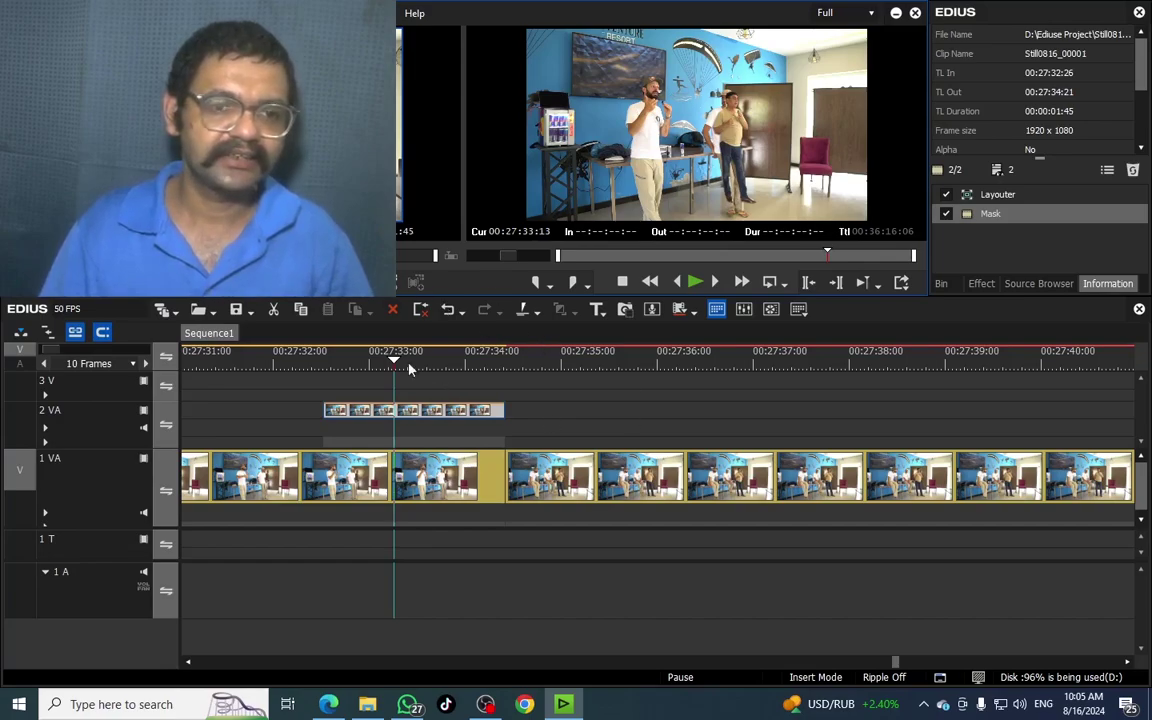
{"action": "left_click_drag", "start_coordinate": [409, 380], "coordinate": [357, 367]}
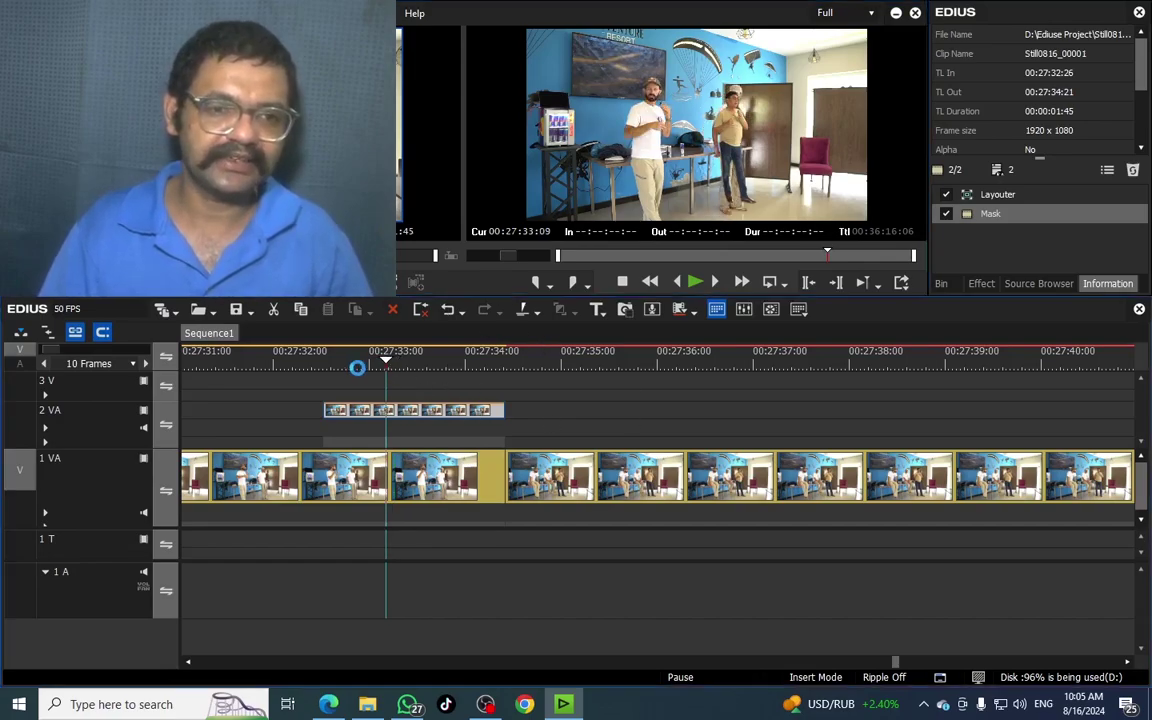
{"action": "key", "text": "space"}
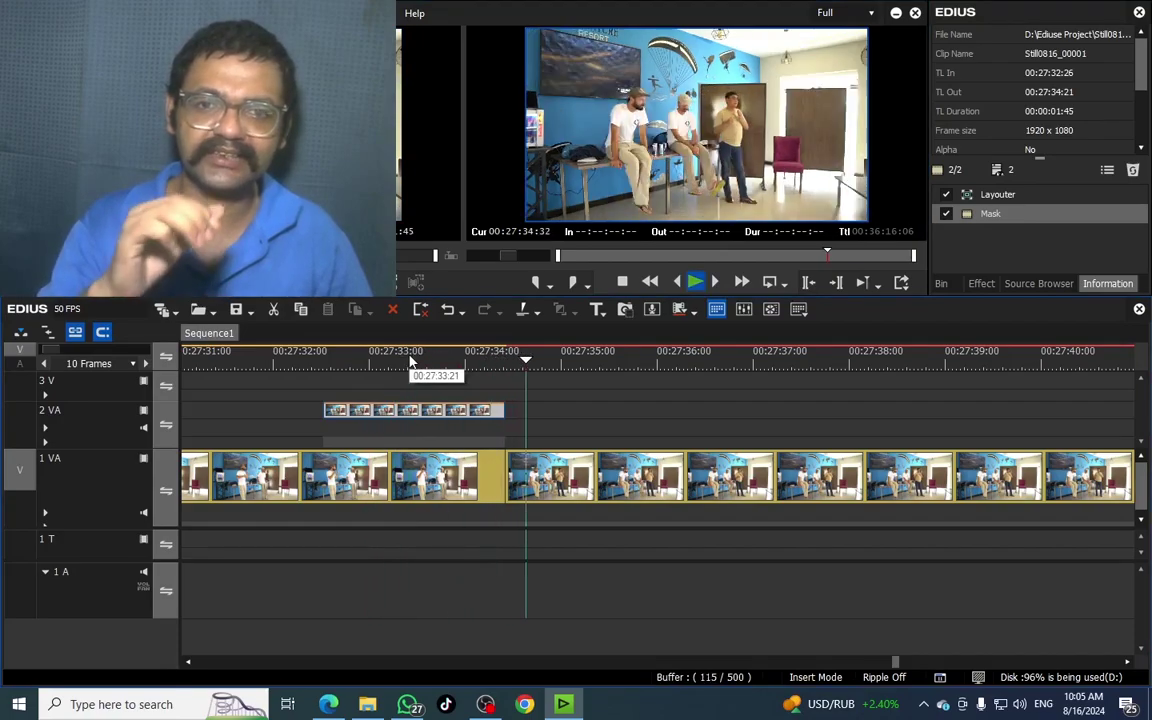
{"action": "key", "text": "space"}
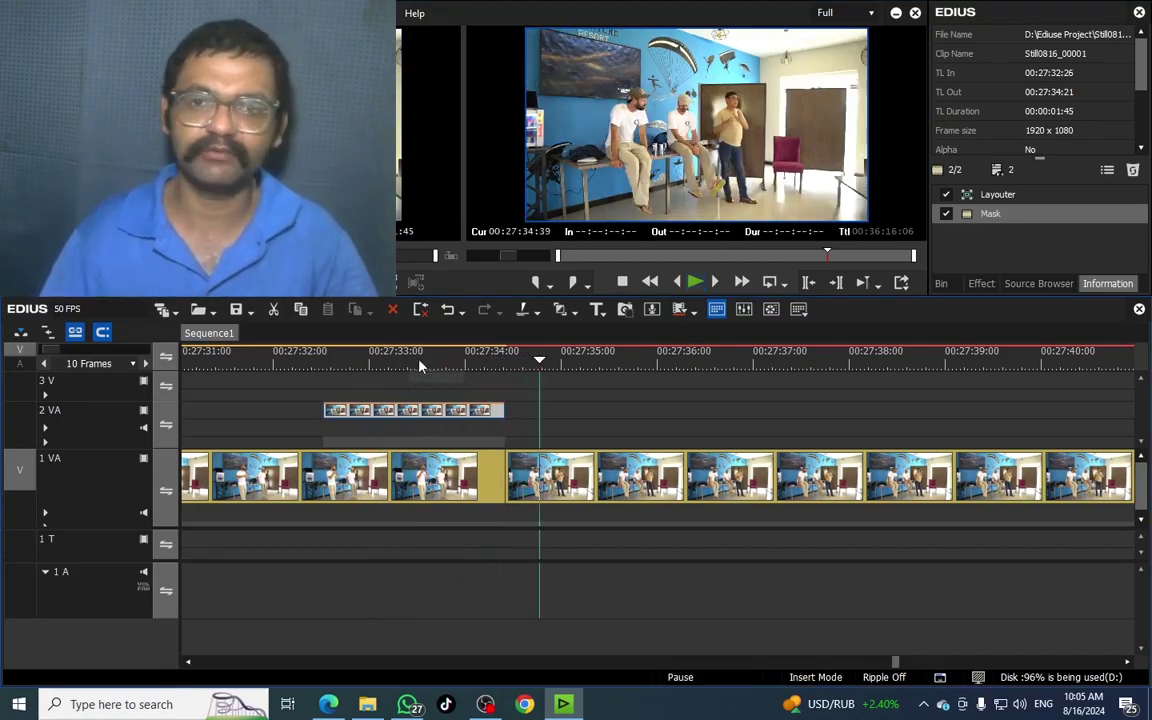
{"action": "left_click_drag", "start_coordinate": [326, 360], "coordinate": [388, 417]}
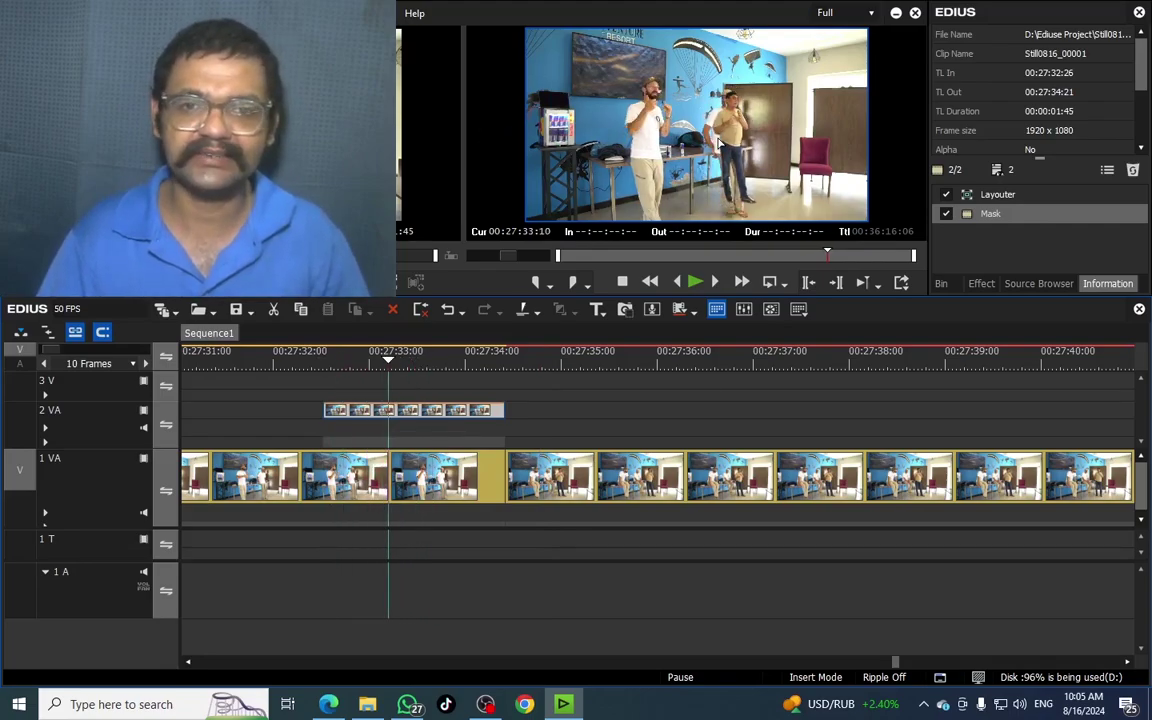
In the still's Layouter, move it off-frame to position X -100.61%, Y -0.91% and add a keyframe for all Layouter properties at 00:00:00:00.
{"action": "double_click", "coordinate": [1008, 196]}
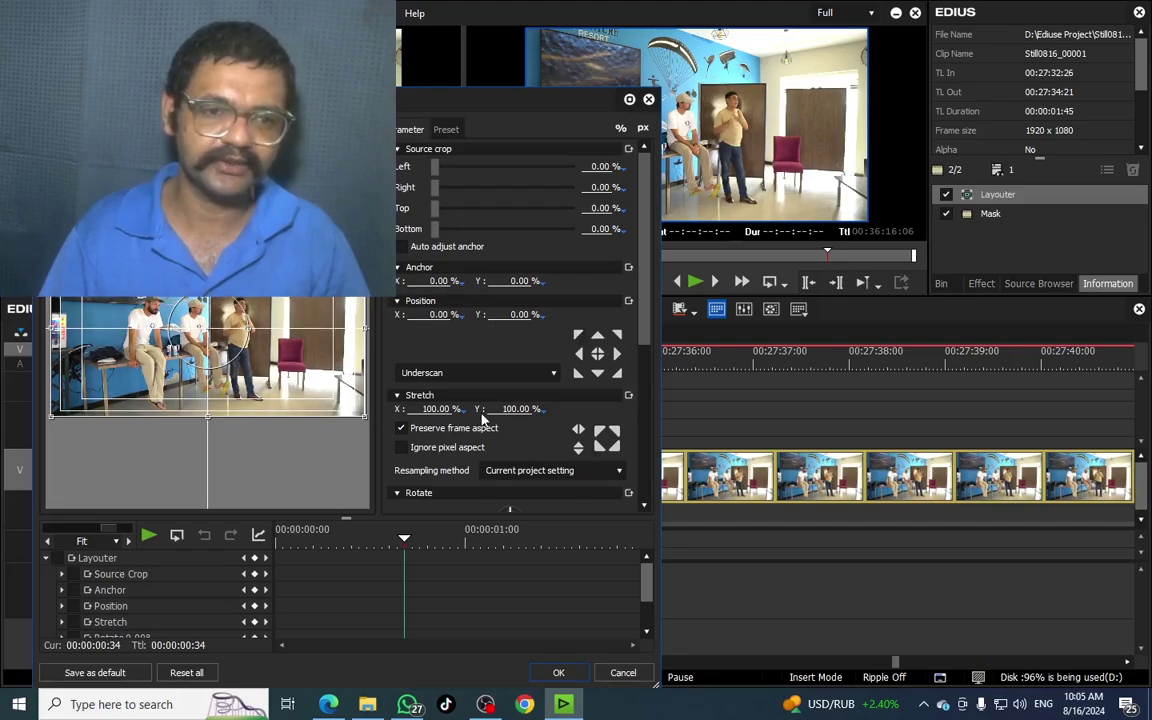
{"action": "left_click_drag", "start_coordinate": [330, 364], "coordinate": [8, 341]}
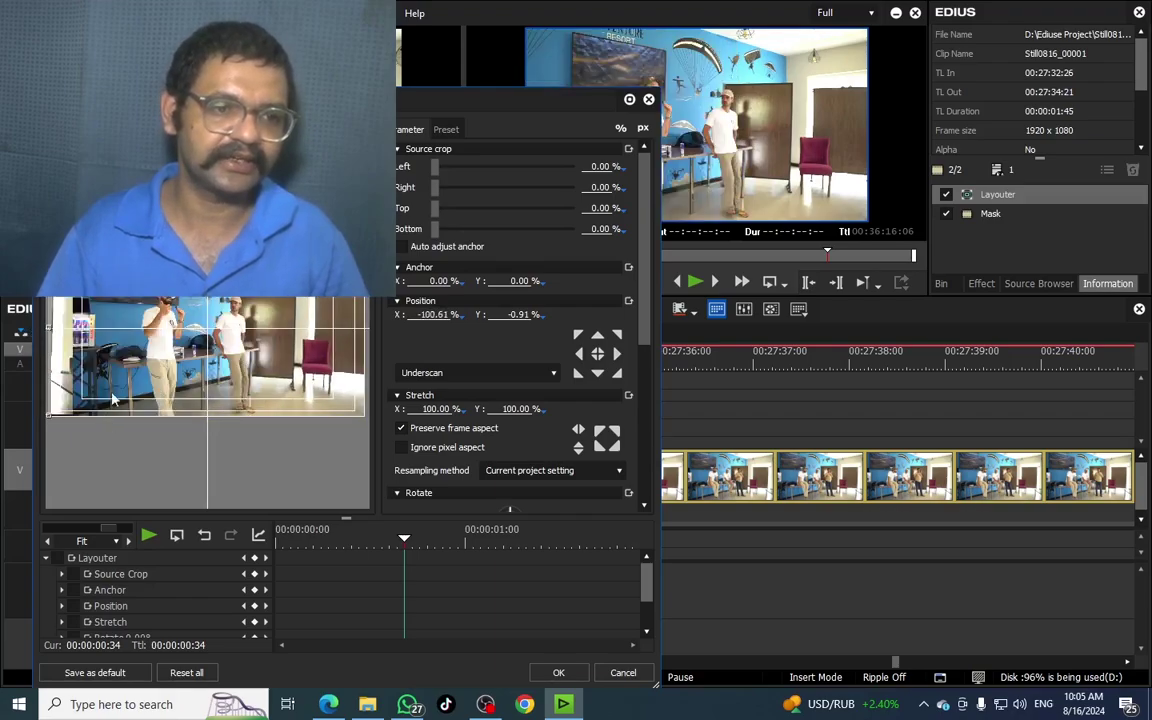
{"action": "left_click_drag", "start_coordinate": [390, 104], "coordinate": [352, 24]}
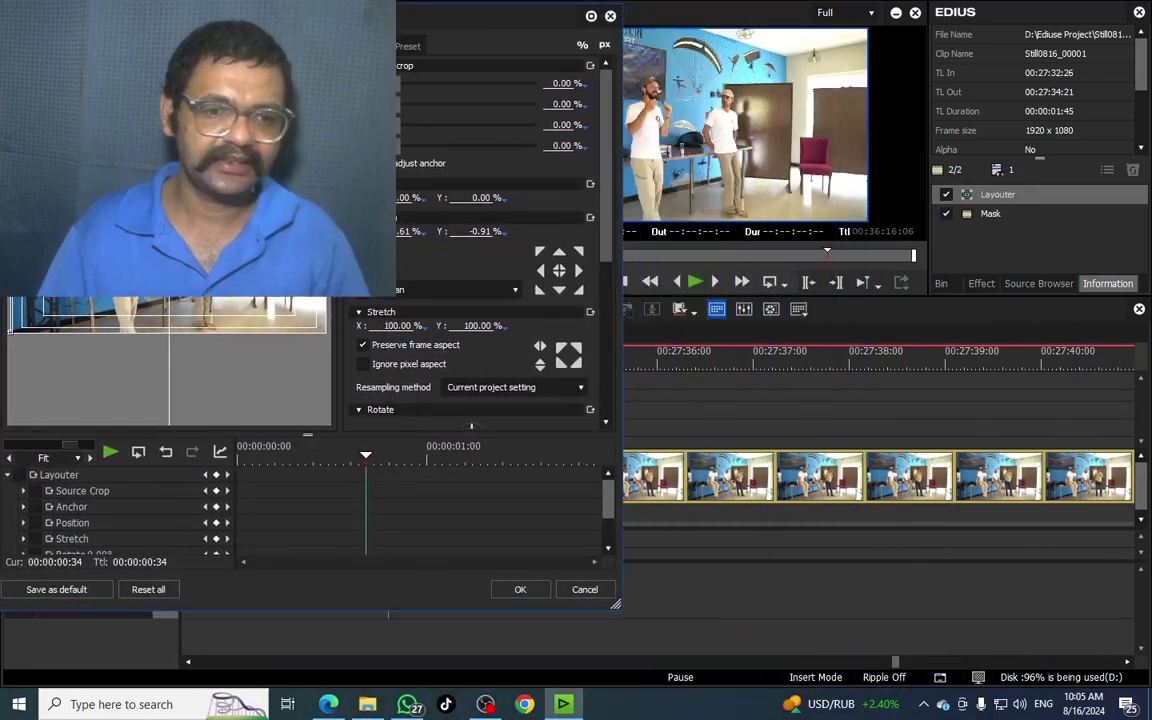
{"action": "left_click", "coordinate": [6, 458]}
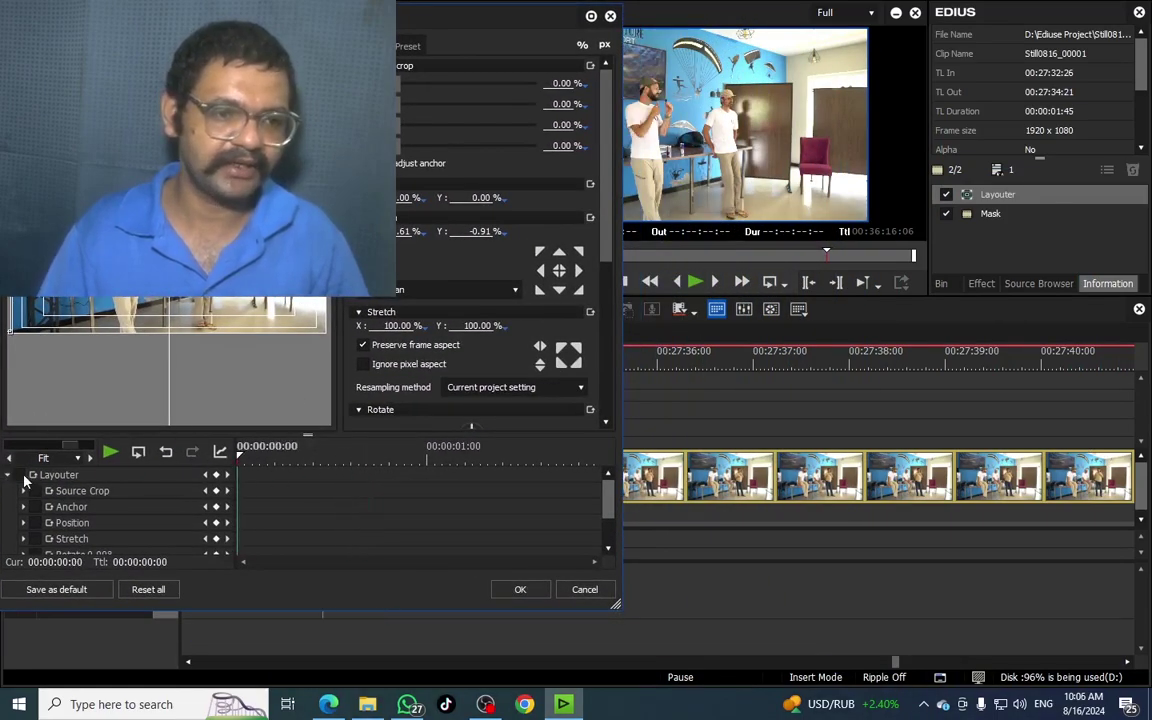
{"action": "left_click", "coordinate": [216, 476]}
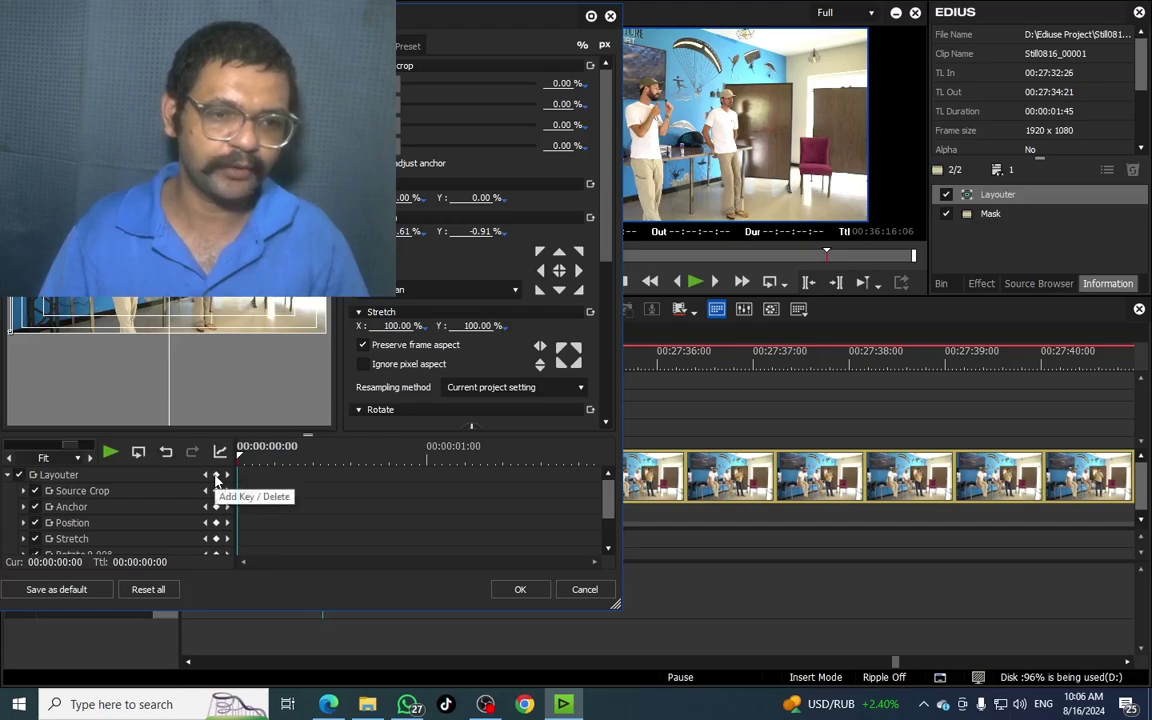
Move the Layouter playhead to the end of the still at 00:00:01:45.
{"action": "left_click_drag", "start_coordinate": [260, 462], "coordinate": [694, 453]}
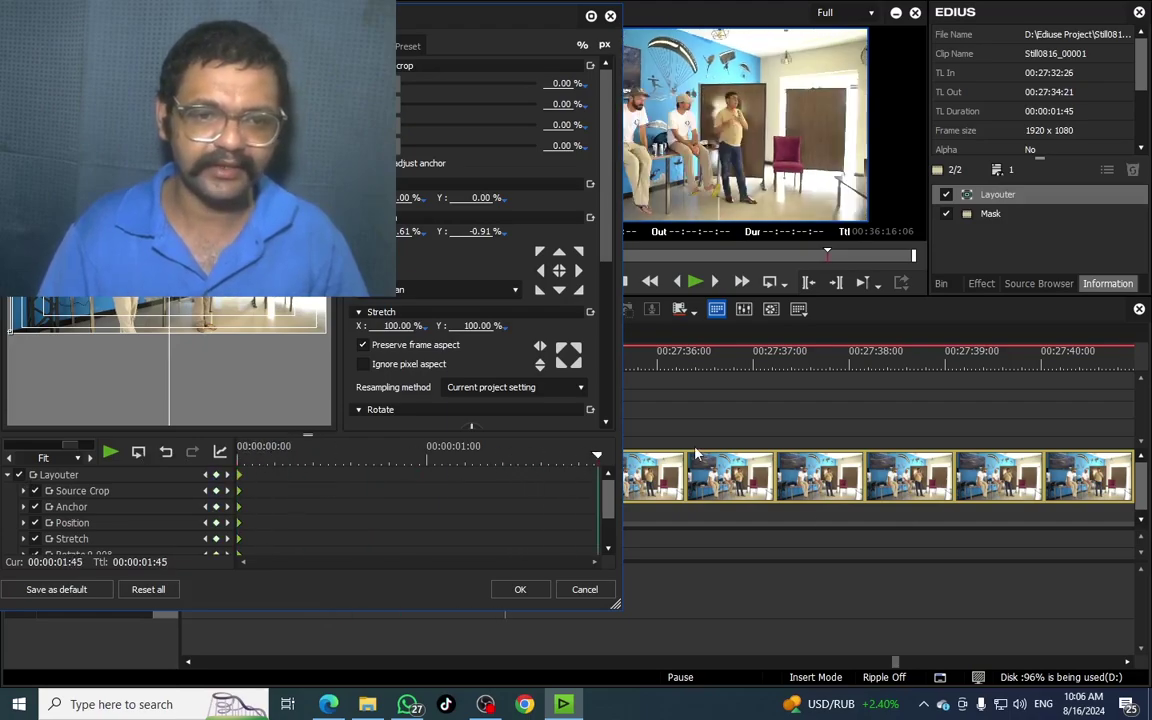
{"action": "left_click_drag", "start_coordinate": [480, 18], "coordinate": [1040, 38]}
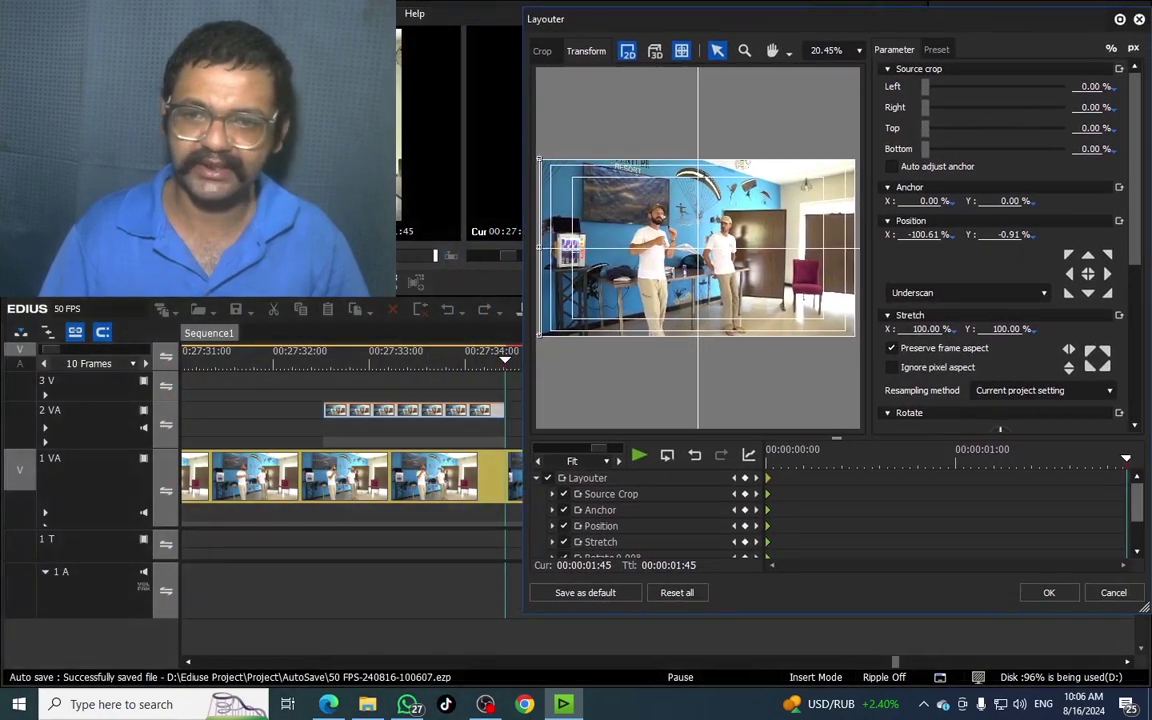
{"action": "left_click_drag", "start_coordinate": [505, 360], "coordinate": [694, 360]}
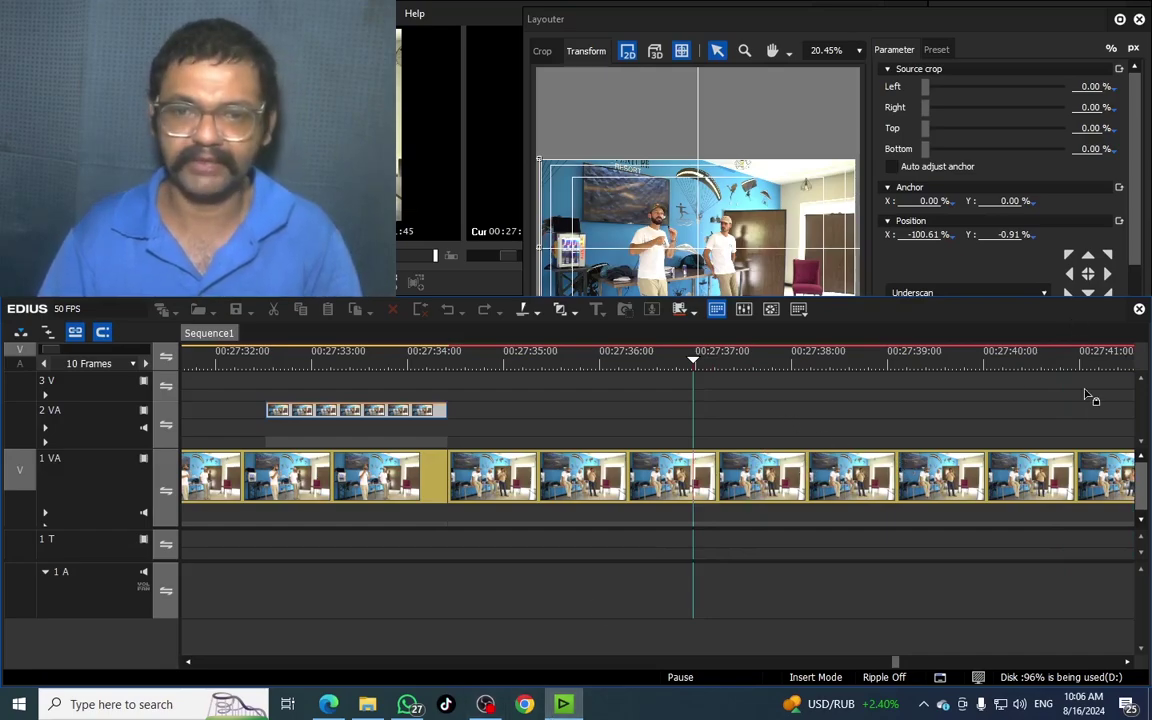
{"action": "left_click", "coordinate": [966, 267]}
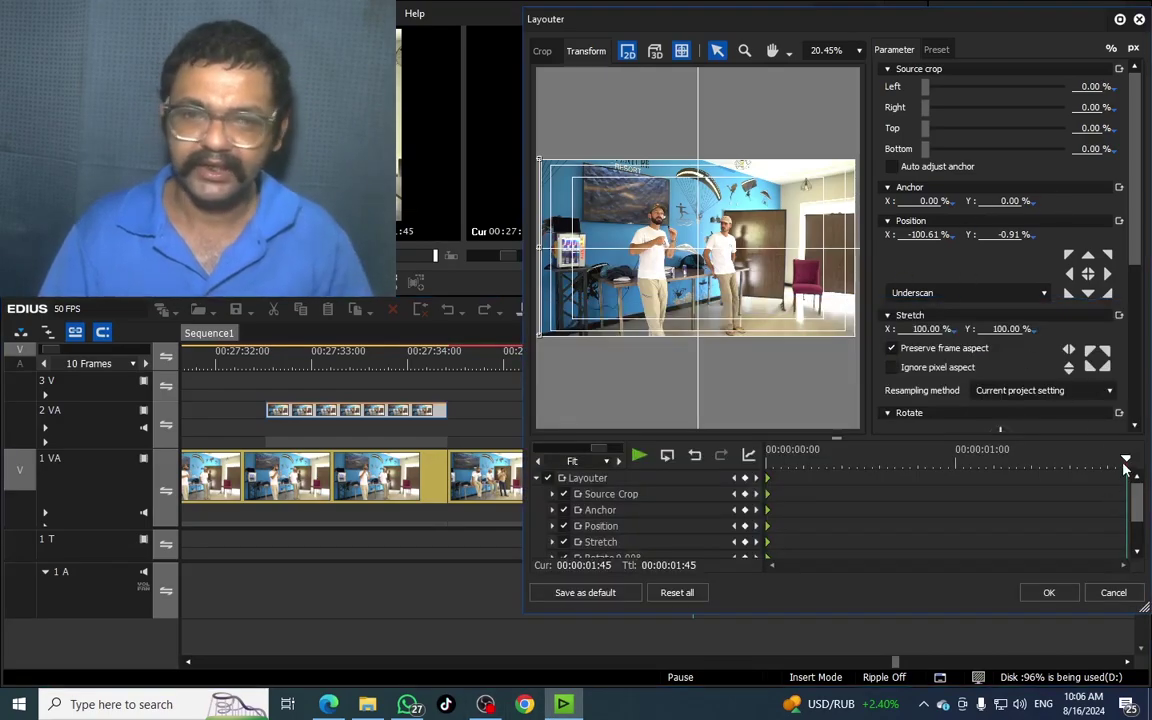
{"action": "mouse_move", "coordinate": [1126, 461]}
{"action": "left_mouse_down"}
{"action": "mouse_move", "coordinate": [1044, 482]}
{"action": "mouse_move", "coordinate": [1126, 470]}
{"action": "left_mouse_up"}
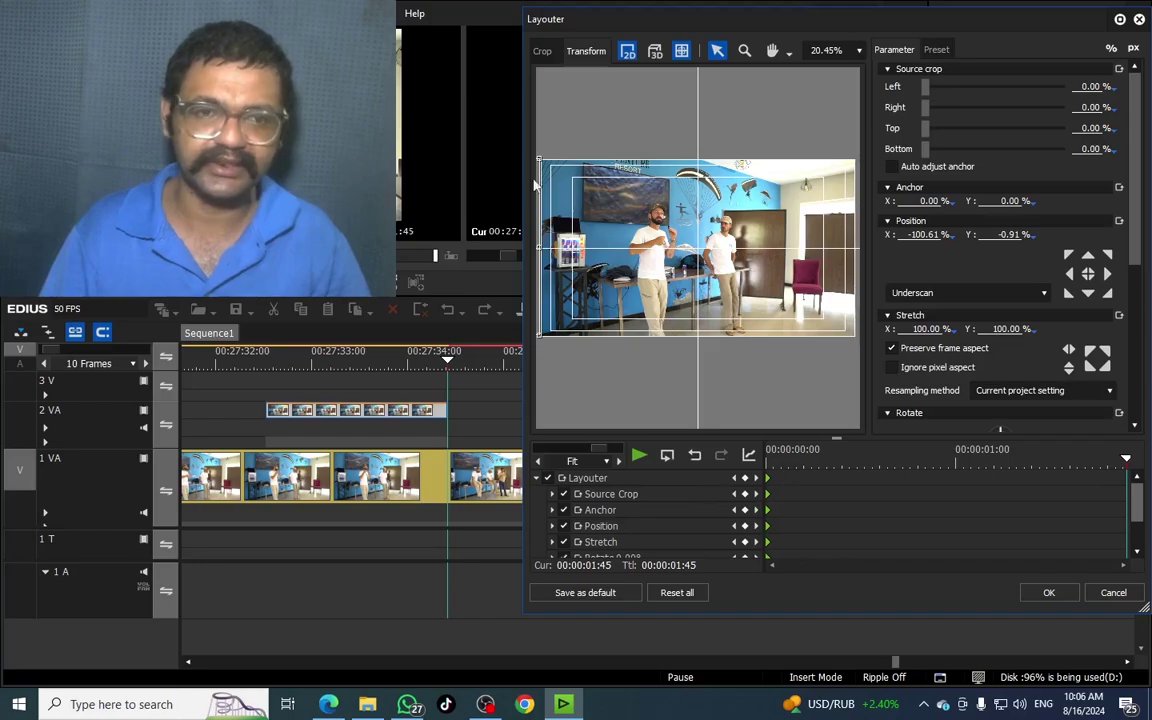
Try to move the off-frame still back over the frame by hand at 00:00:01:45 and undo the move.
{"action": "key", "text": "super"}
{"action": "scroll", "coordinate": [637, 300], "scroll_direction": "down", "scroll_amount": 7}
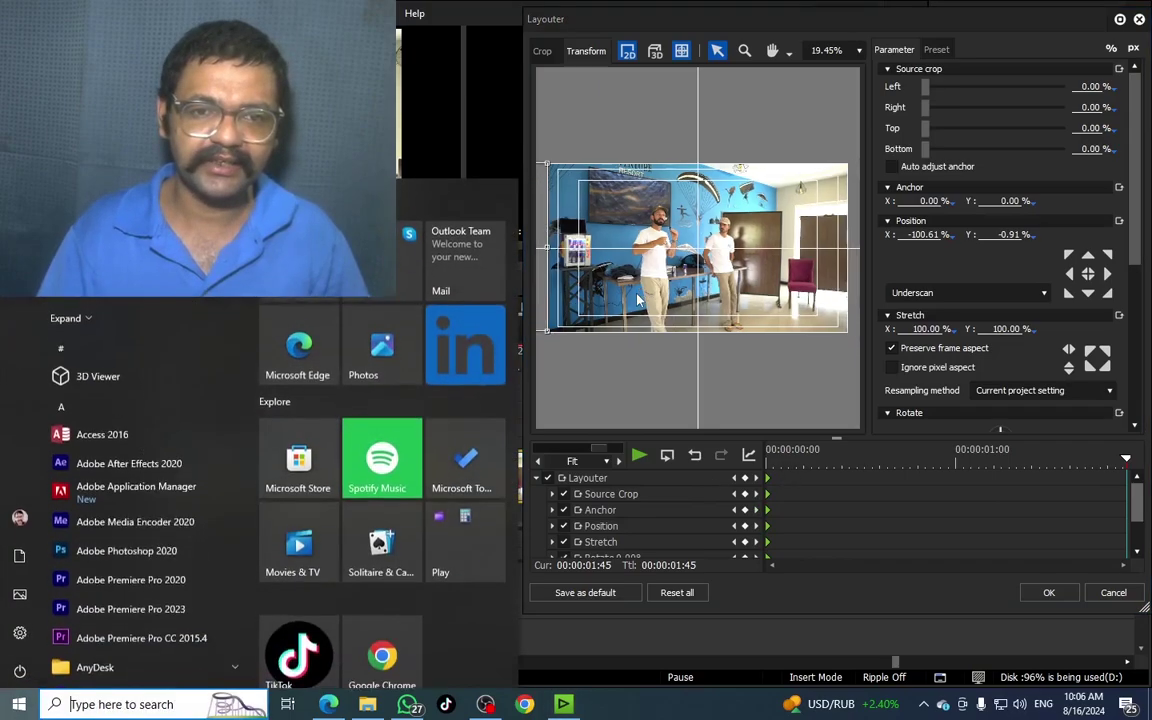
{"action": "scroll", "coordinate": [645, 299], "scroll_direction": "down", "scroll_amount": 2}
{"action": "key", "text": "Escape"}
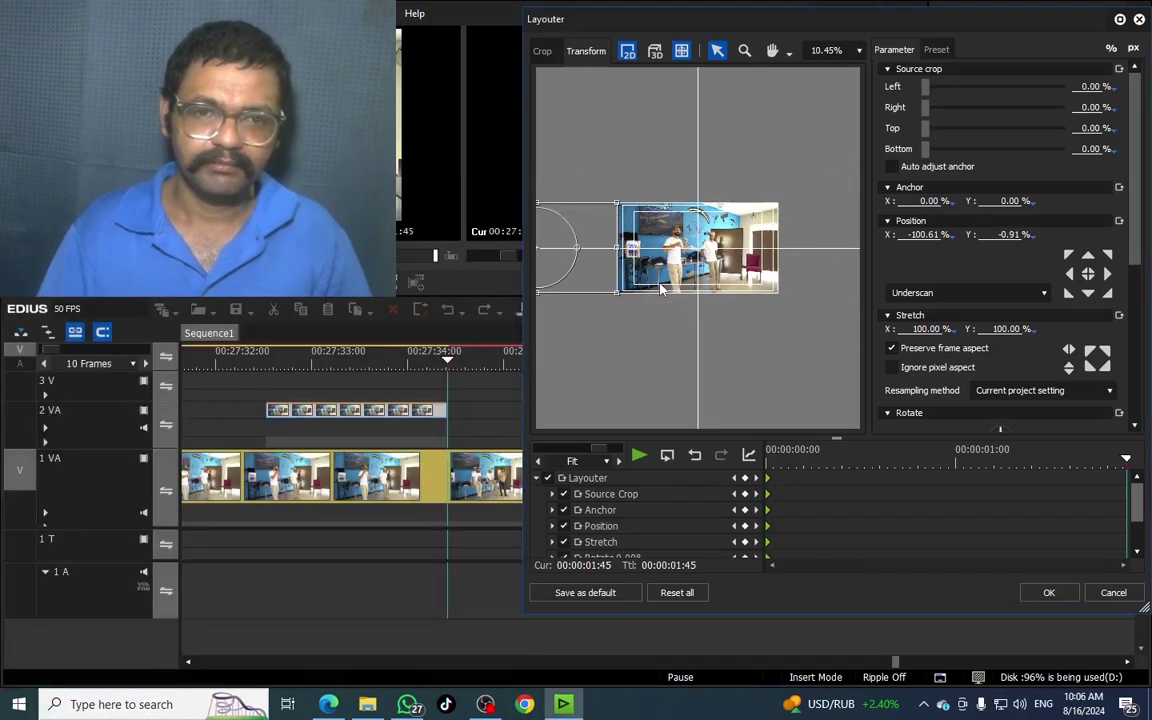
{"action": "scroll", "coordinate": [620, 324], "scroll_direction": "down", "scroll_amount": 1}
{"action": "scroll", "coordinate": [699, 315], "scroll_direction": "down", "scroll_amount": 1}
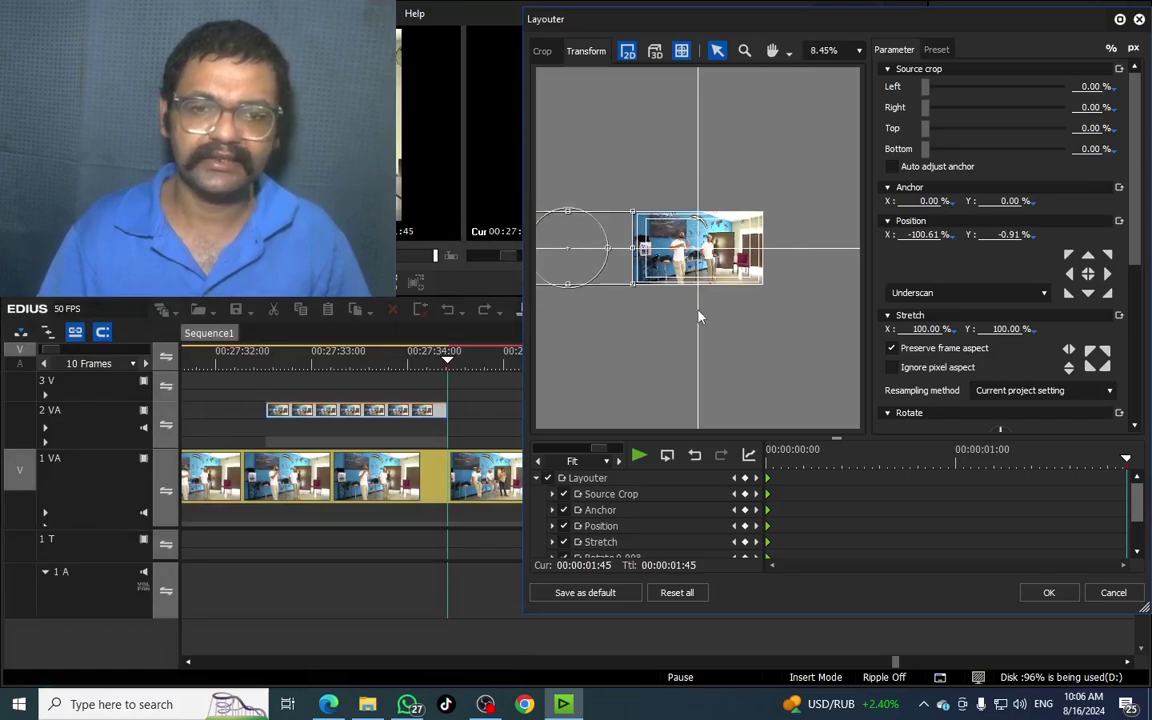
{"action": "scroll", "coordinate": [699, 316], "scroll_direction": "down", "scroll_amount": 2}
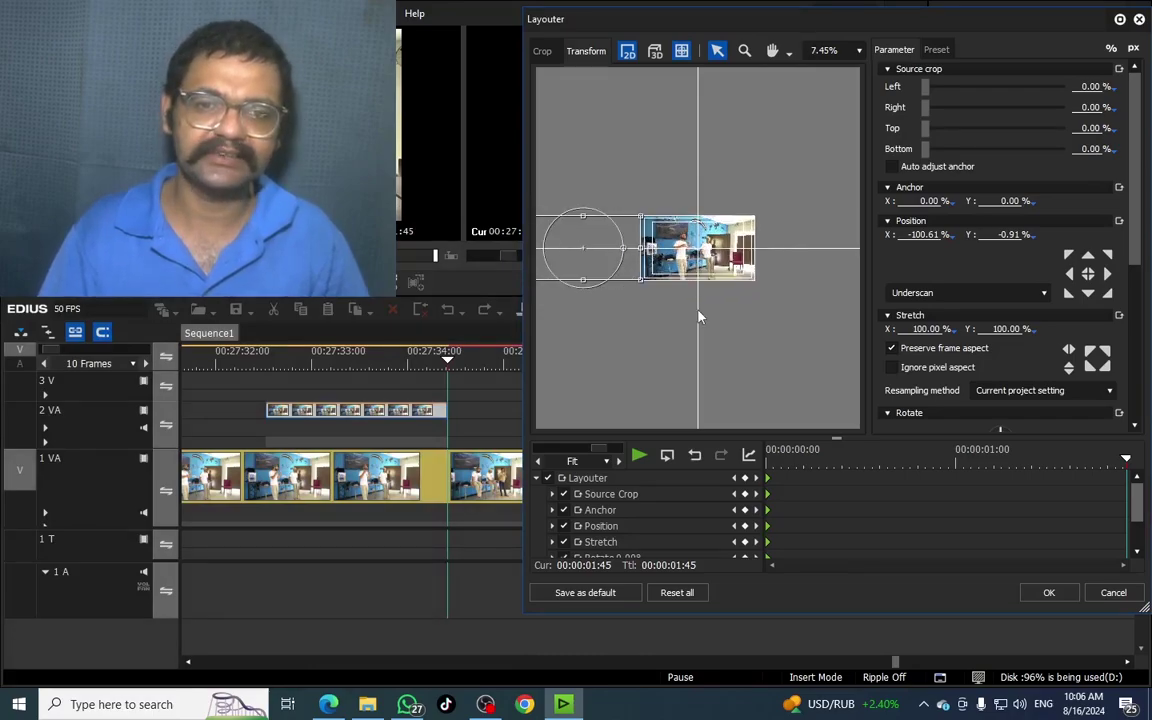
{"action": "scroll", "coordinate": [699, 316], "scroll_direction": "up", "scroll_amount": 2}
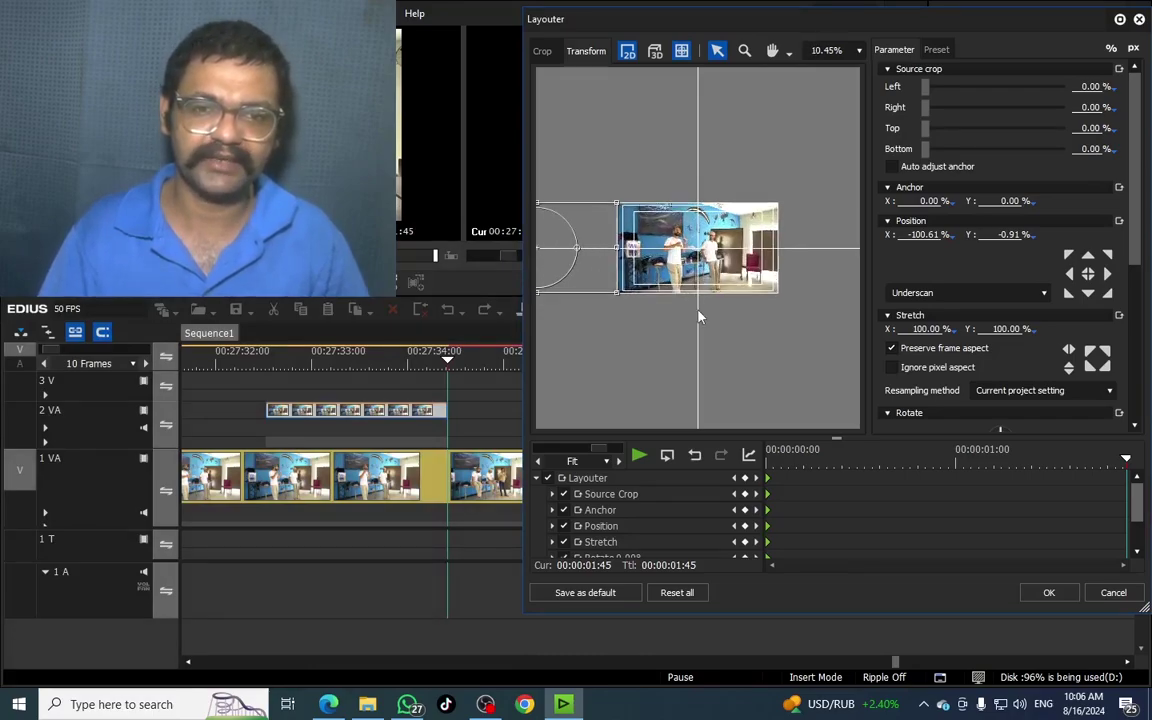
{"action": "left_click_drag", "start_coordinate": [582, 275], "coordinate": [708, 277]}
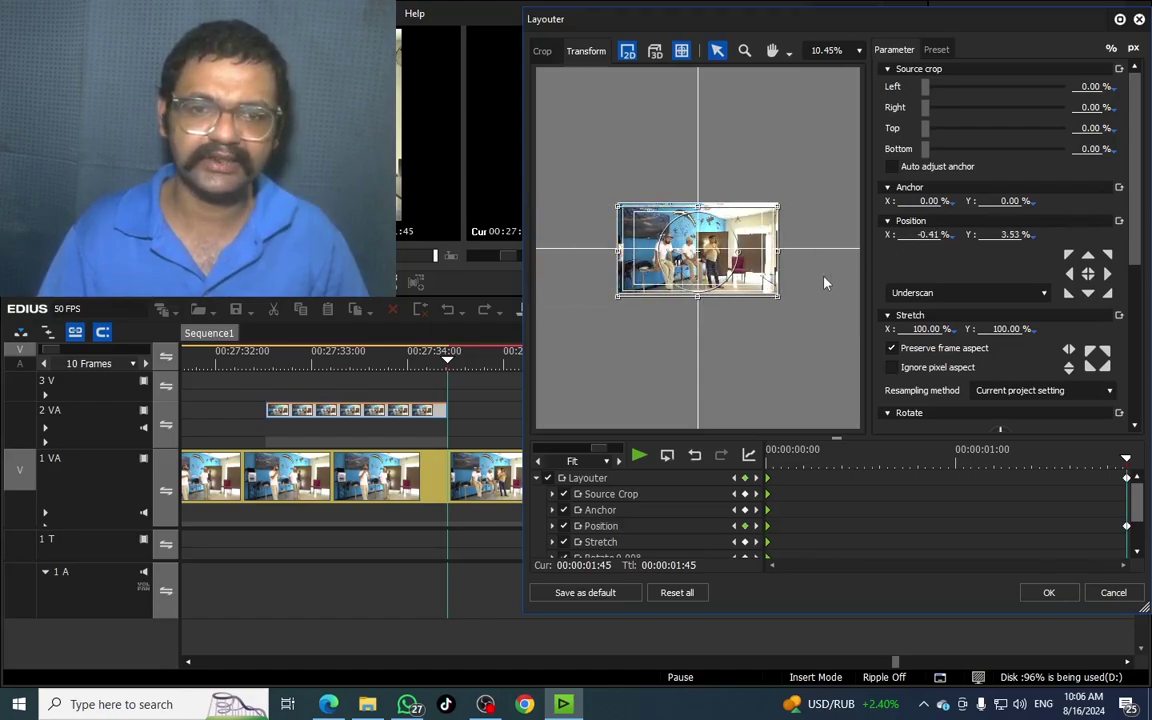
{"action": "key", "text": "ctrl+z"}
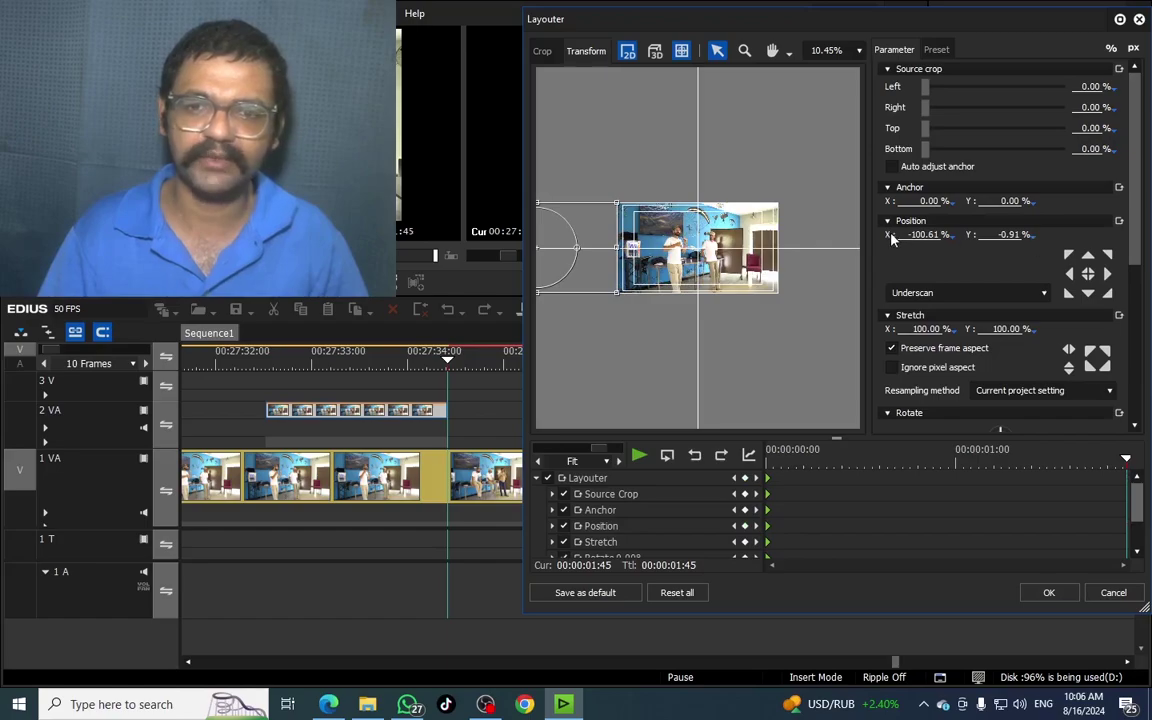
Set the still's position to X 0%, Y 0% at the end keyframe and apply the Layouter settings.
{"action": "left_click", "coordinate": [908, 236]}
{"action": "type", "text": "0"}
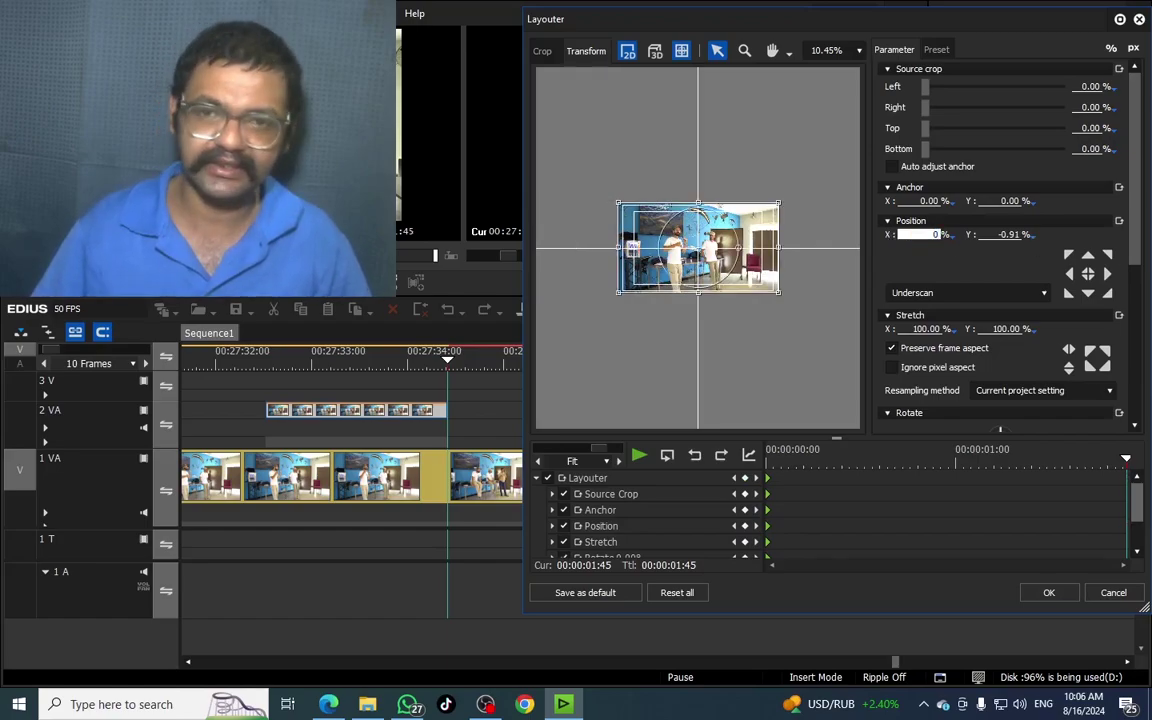
{"action": "left_click", "coordinate": [990, 236]}
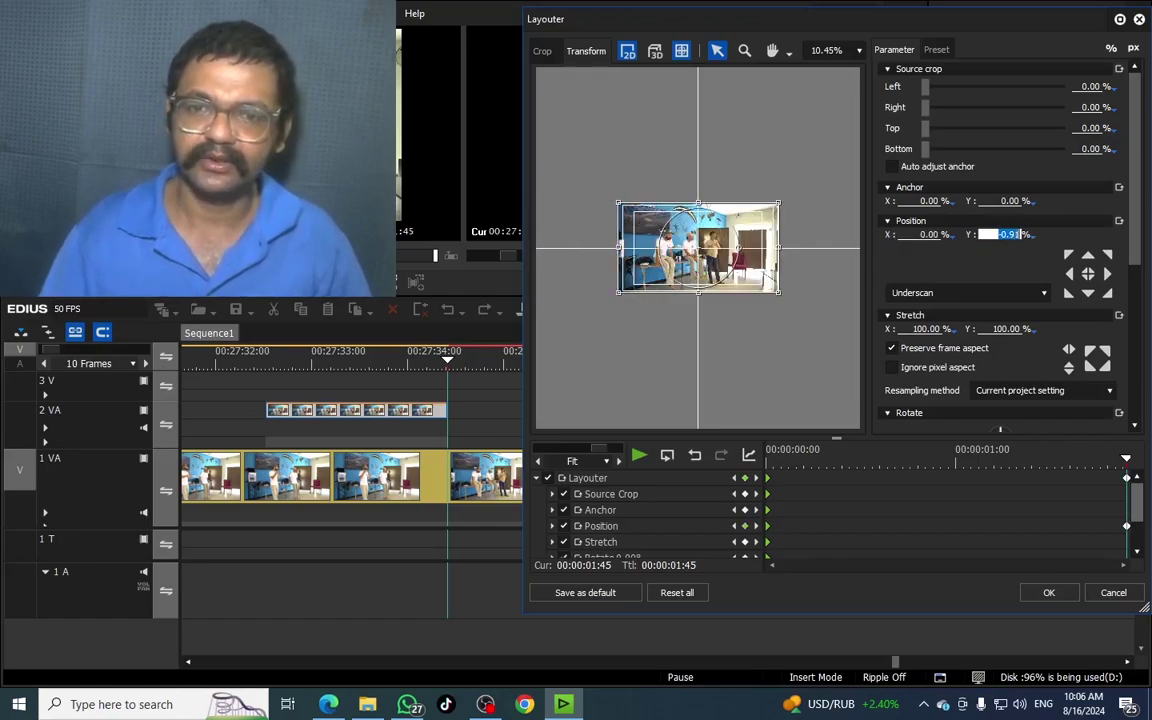
{"action": "type", "text": "0"}
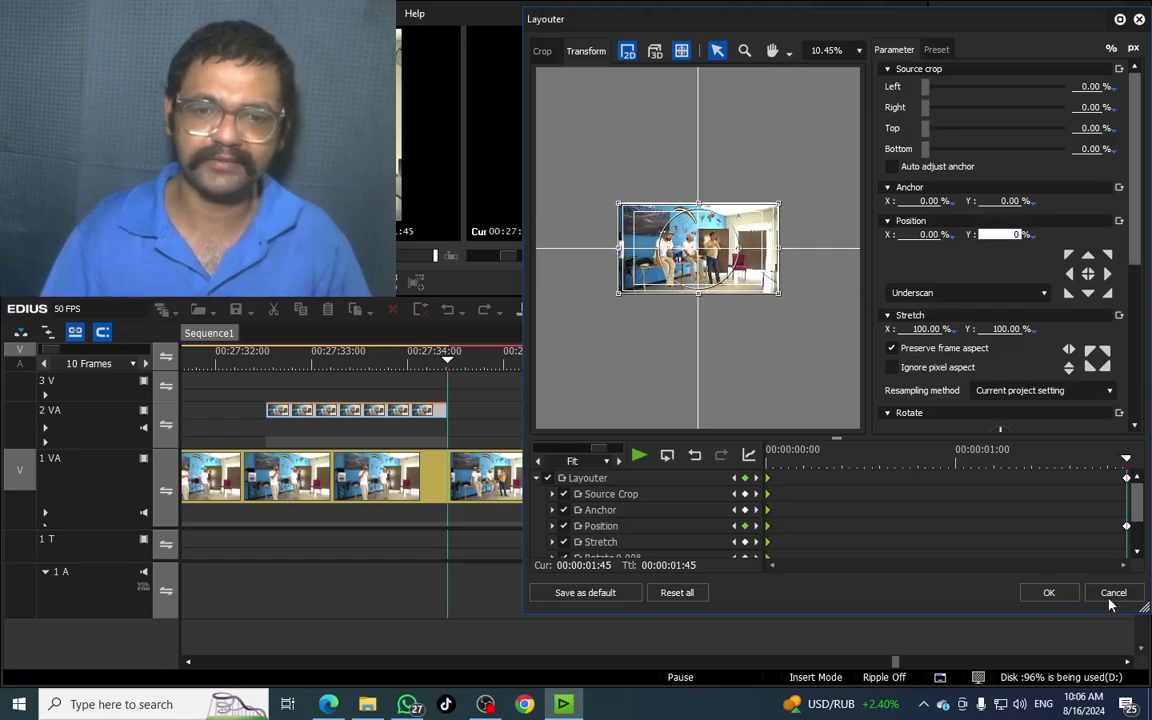
{"action": "left_click", "coordinate": [1049, 594]}
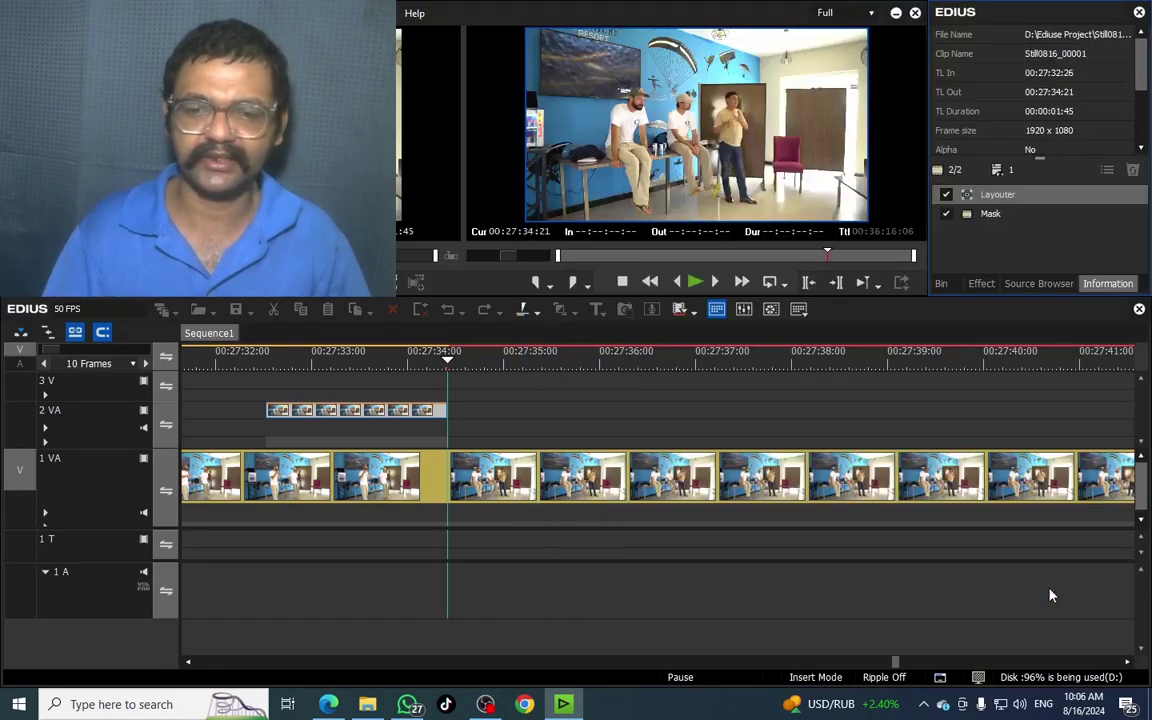
Scrub from the start of the still towards the cut to review the cutout's slide-in motion.
{"action": "left_click", "coordinate": [267, 366]}
{"action": "left_click_drag", "start_coordinate": [268, 368], "coordinate": [362, 391]}
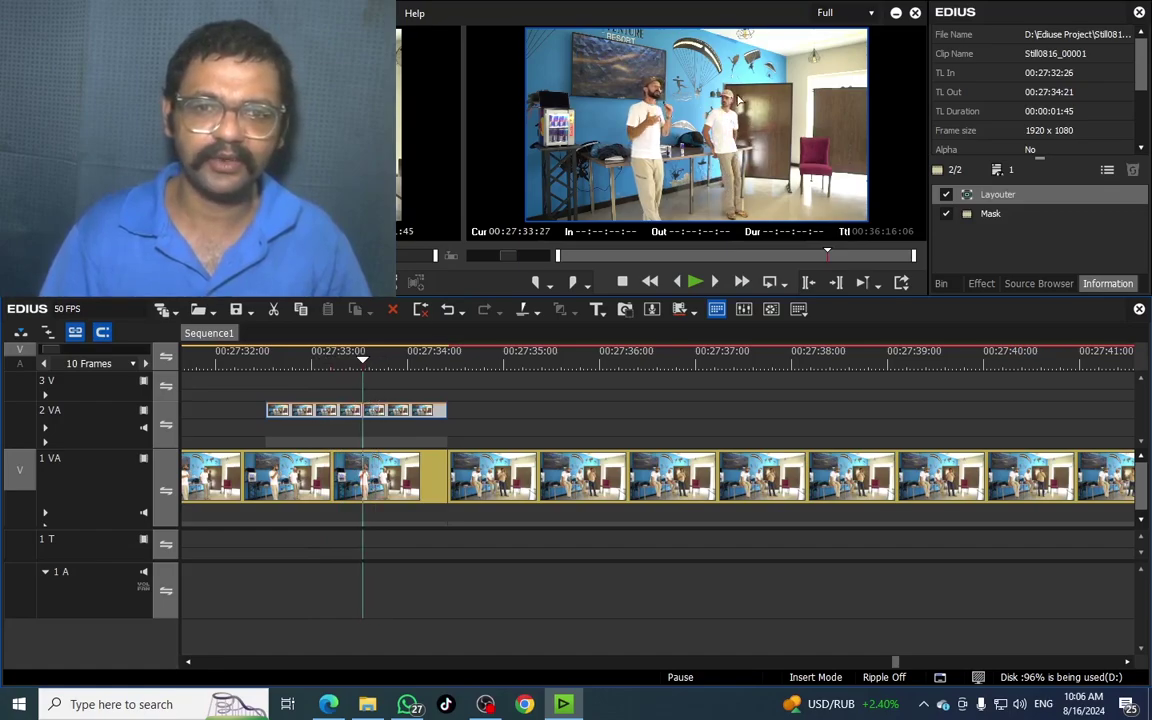
{"action": "left_click_drag", "start_coordinate": [363, 360], "coordinate": [405, 402]}
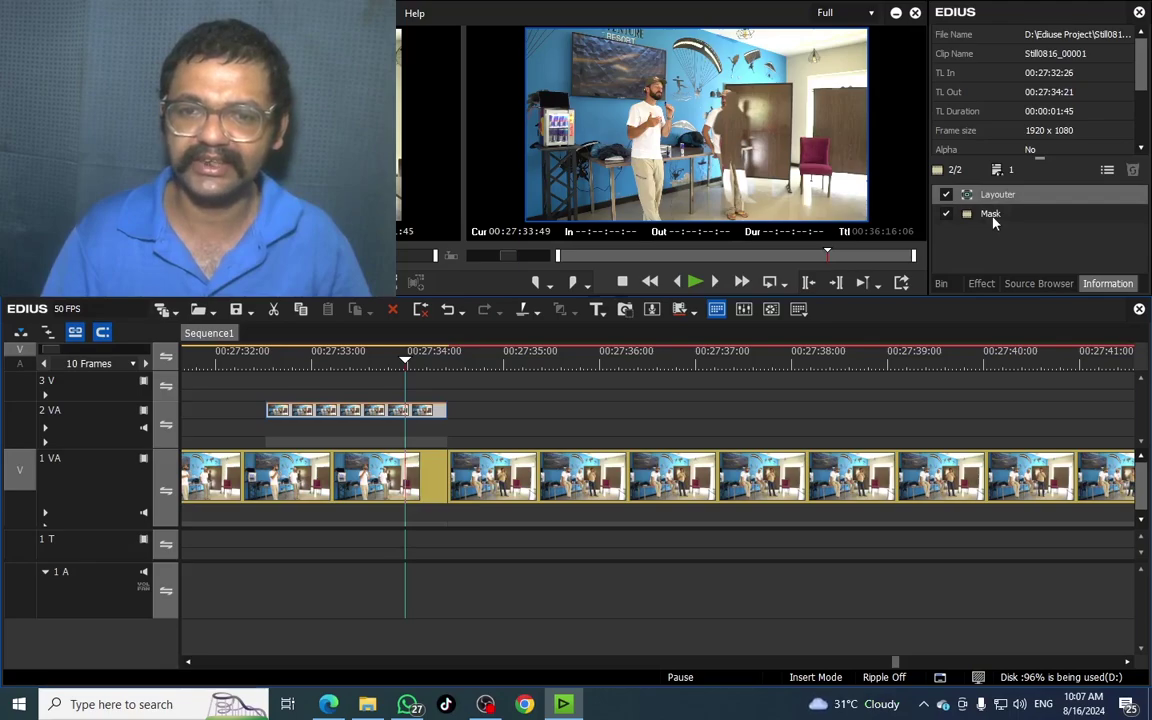
Move the still's Mask filter above Layouter in the filter order and play the transition across the cut.
{"action": "left_click_drag", "start_coordinate": [993, 219], "coordinate": [992, 196]}
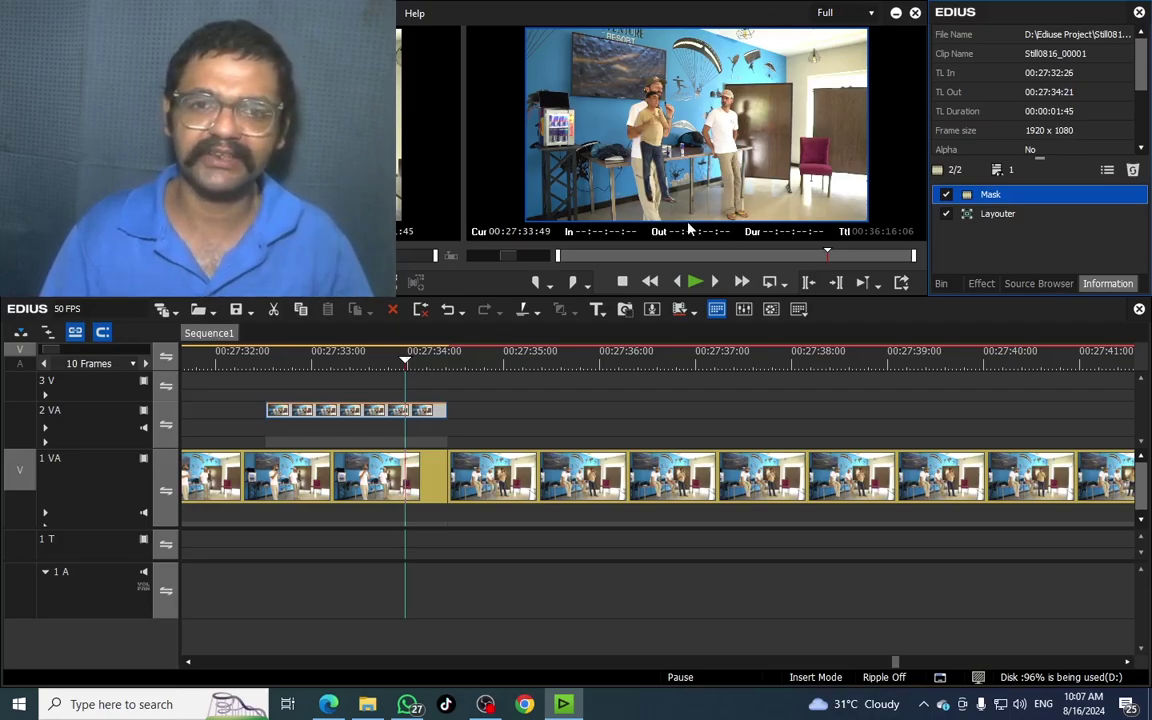
{"action": "left_click_drag", "start_coordinate": [277, 363], "coordinate": [190, 490]}
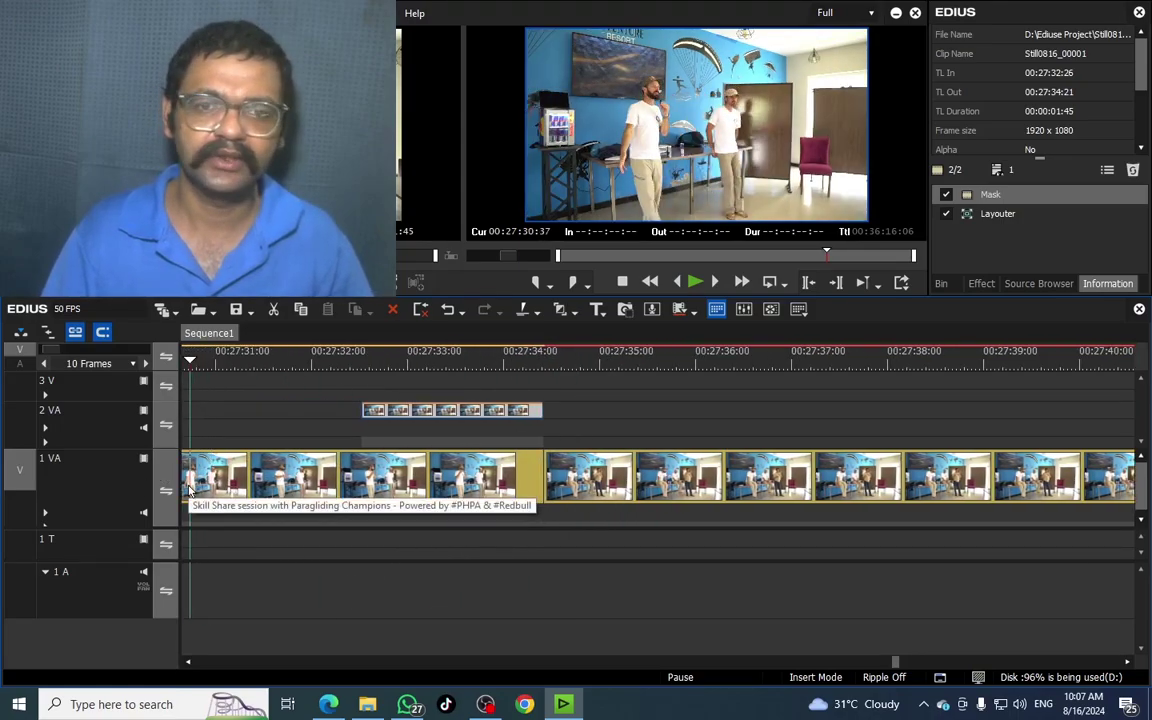
{"action": "key", "text": "space"}
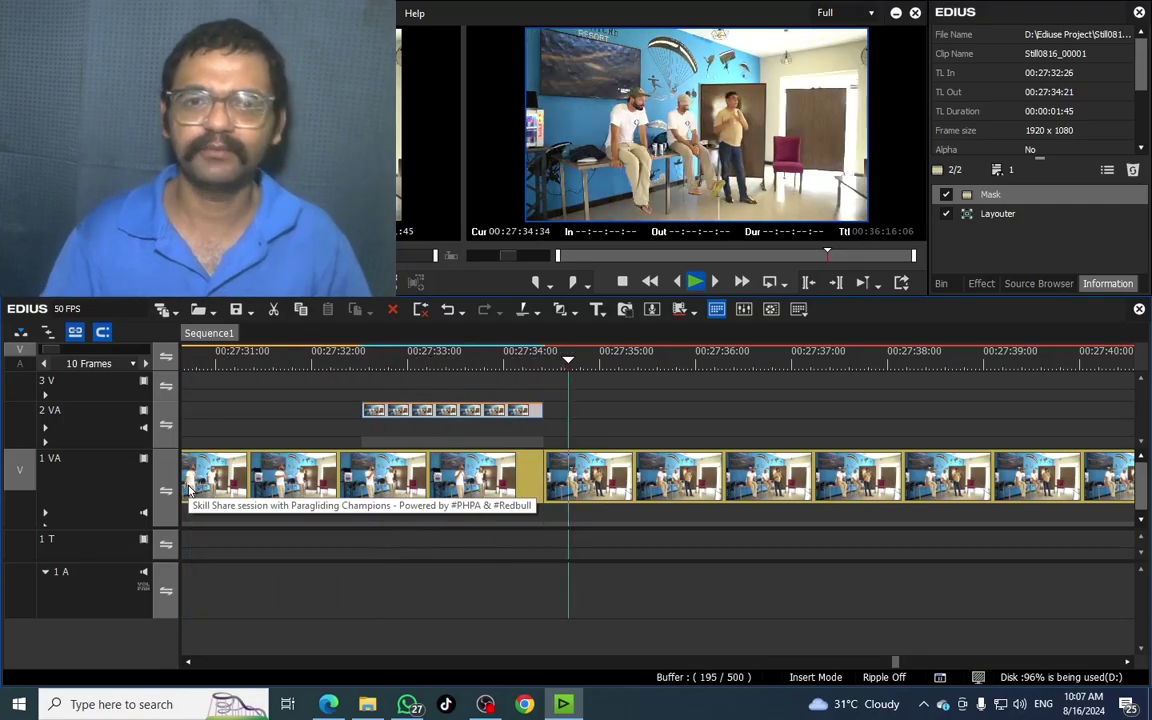
{"action": "key", "text": "space"}
Set the sequence In point at the still's start, 00:27:32:26, and the Out point at its end, 00:27:34:21.
{"action": "left_click_drag", "start_coordinate": [456, 369], "coordinate": [361, 366]}
{"action": "key", "text": "i"}
{"action": "mouse_move", "coordinate": [517, 366]}
{"action": "left_mouse_down"}
{"action": "mouse_move", "coordinate": [555, 362]}
{"action": "mouse_move", "coordinate": [543, 362]}
{"action": "left_mouse_up"}
{"action": "key", "text": "o"}
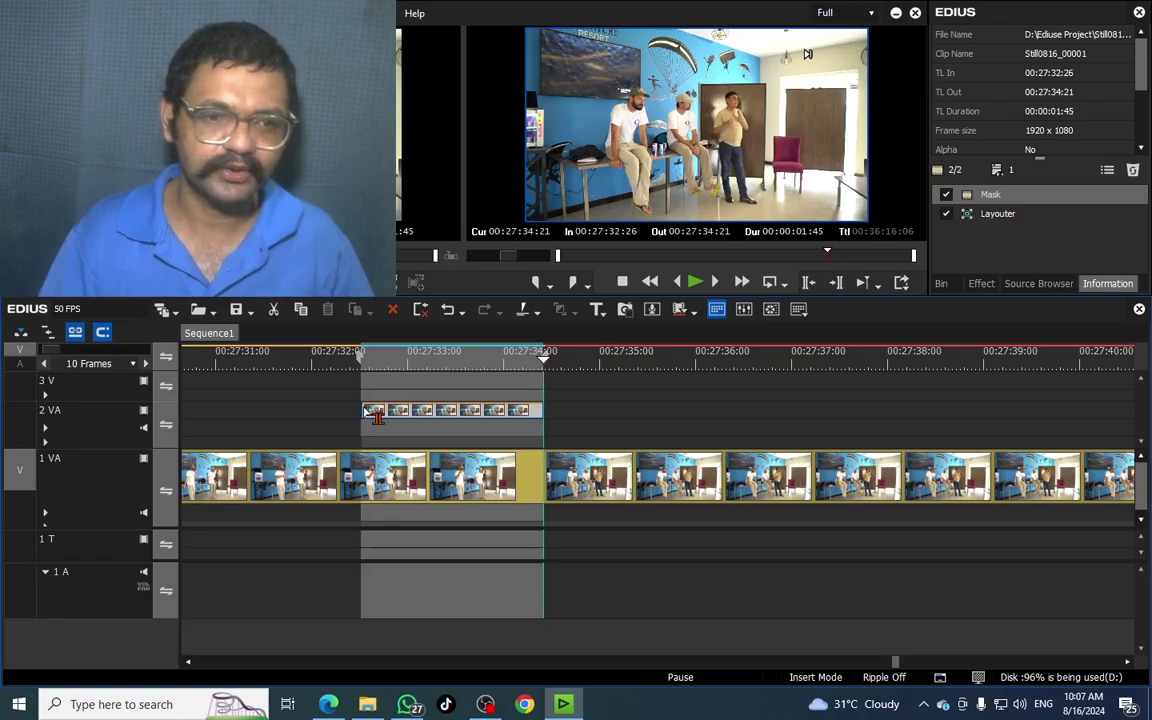
{"action": "double_click", "coordinate": [997, 213]}
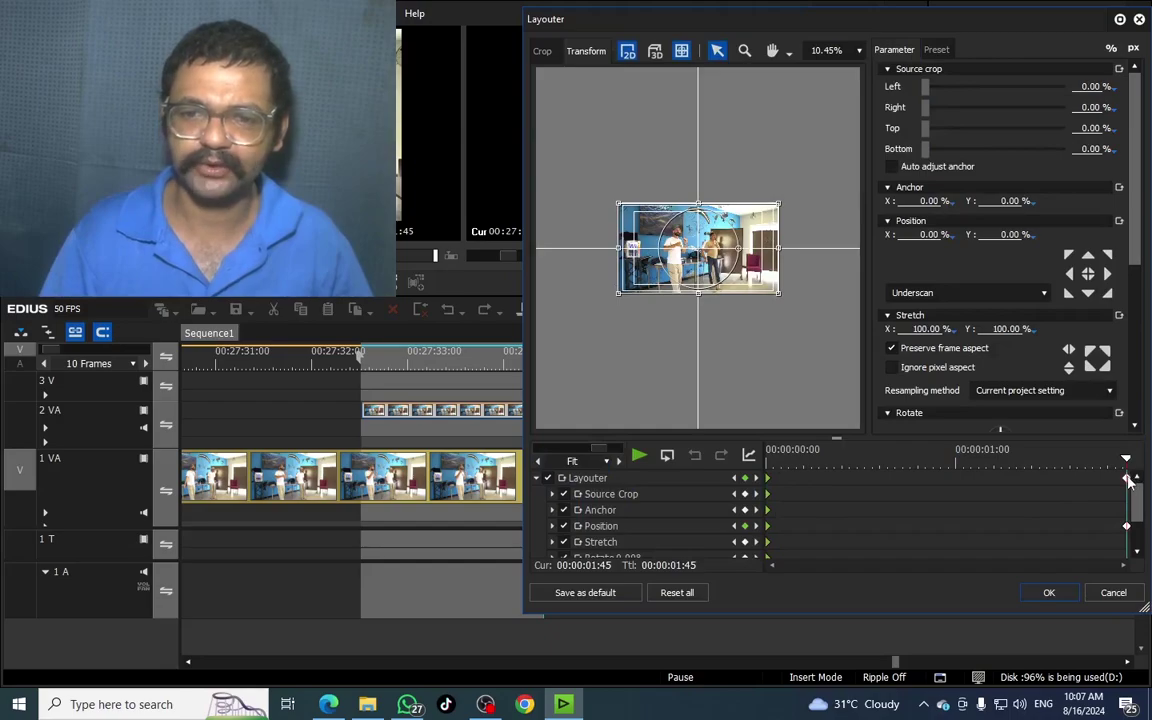
{"action": "left_click", "coordinate": [1113, 592]}
{"action": "left_click", "coordinate": [786, 345]}
With the timeline playhead at 00:27:33:14, move the still's end position keyframe in Layouter to 00:00:00:38 and apply it.
{"action": "left_click_drag", "start_coordinate": [427, 368], "coordinate": [433, 376]}
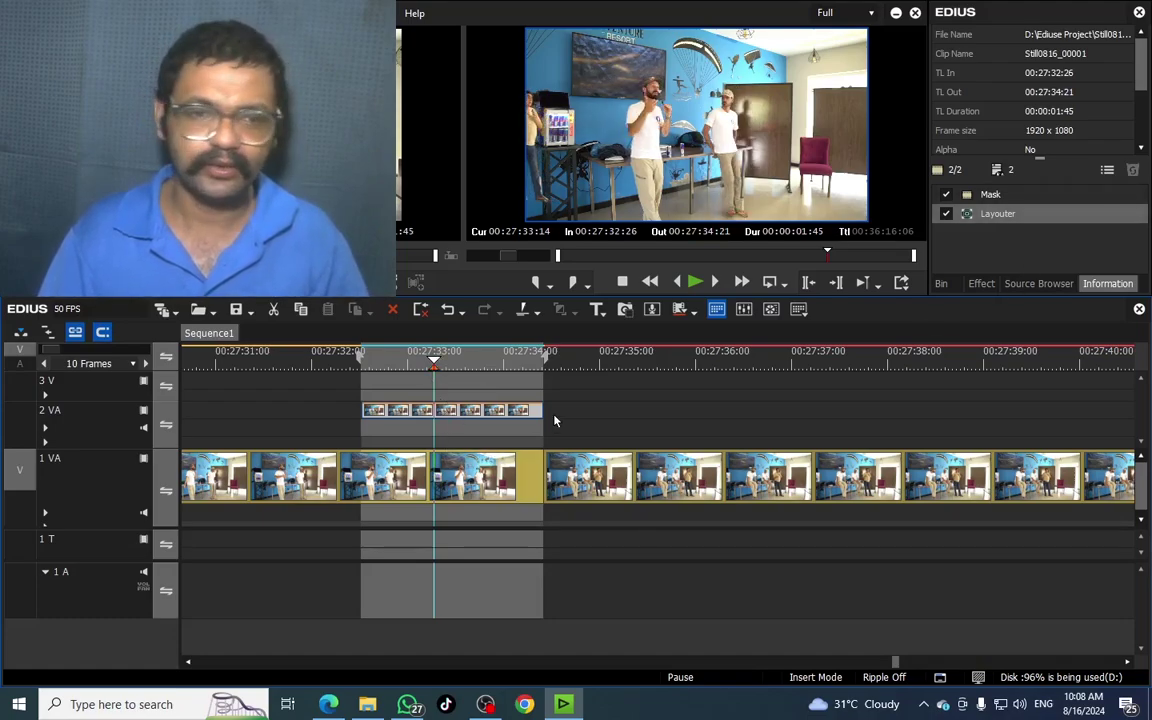
{"action": "double_click", "coordinate": [993, 215]}
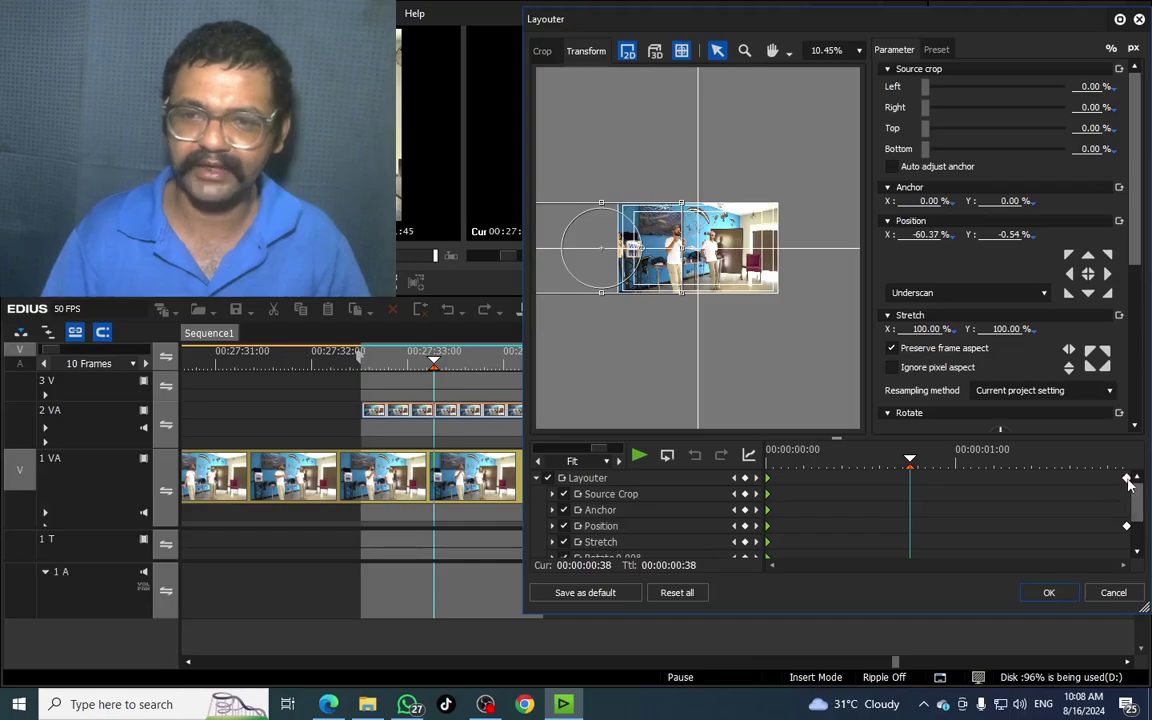
{"action": "left_click_drag", "start_coordinate": [1128, 479], "coordinate": [1069, 480]}
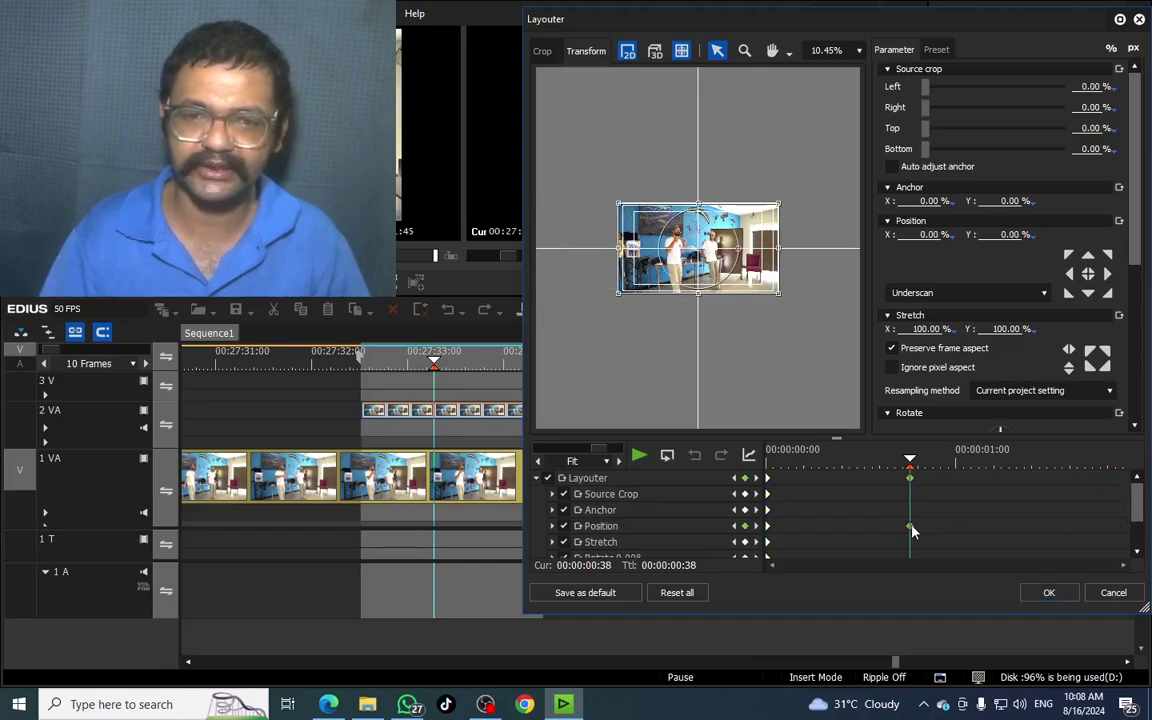
{"action": "left_click", "coordinate": [1045, 592]}
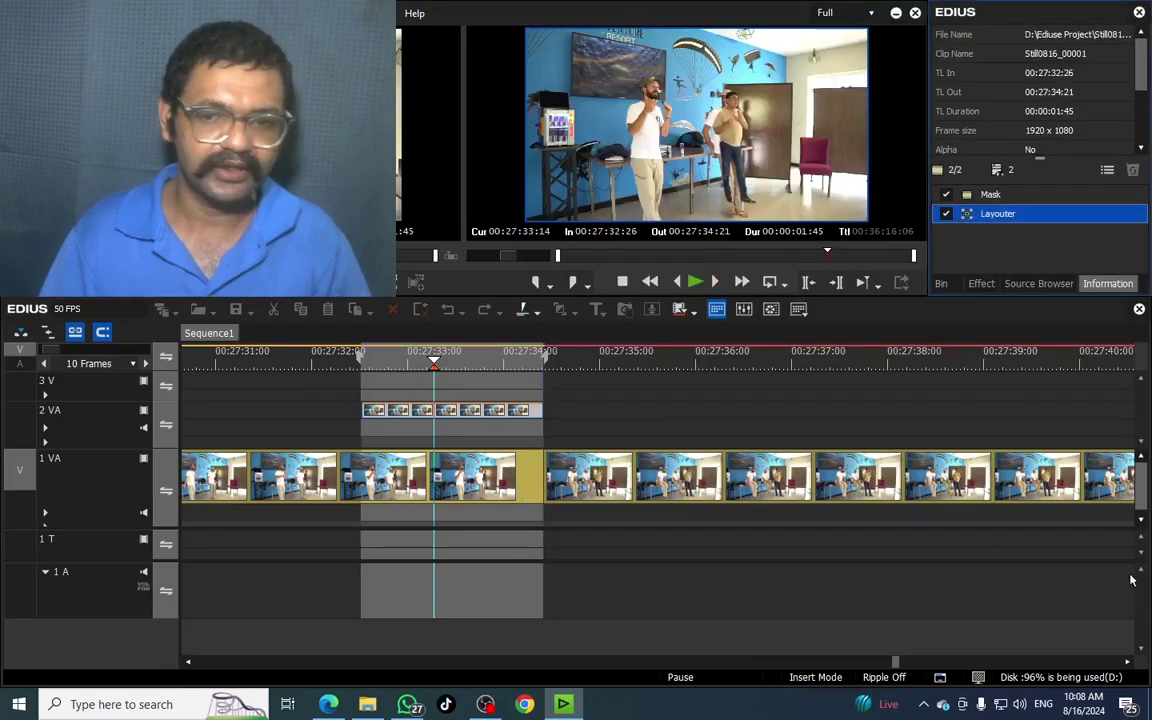
Play the sequence from just before the still to review the shortened slide-in.
{"action": "left_click", "coordinate": [310, 377]}
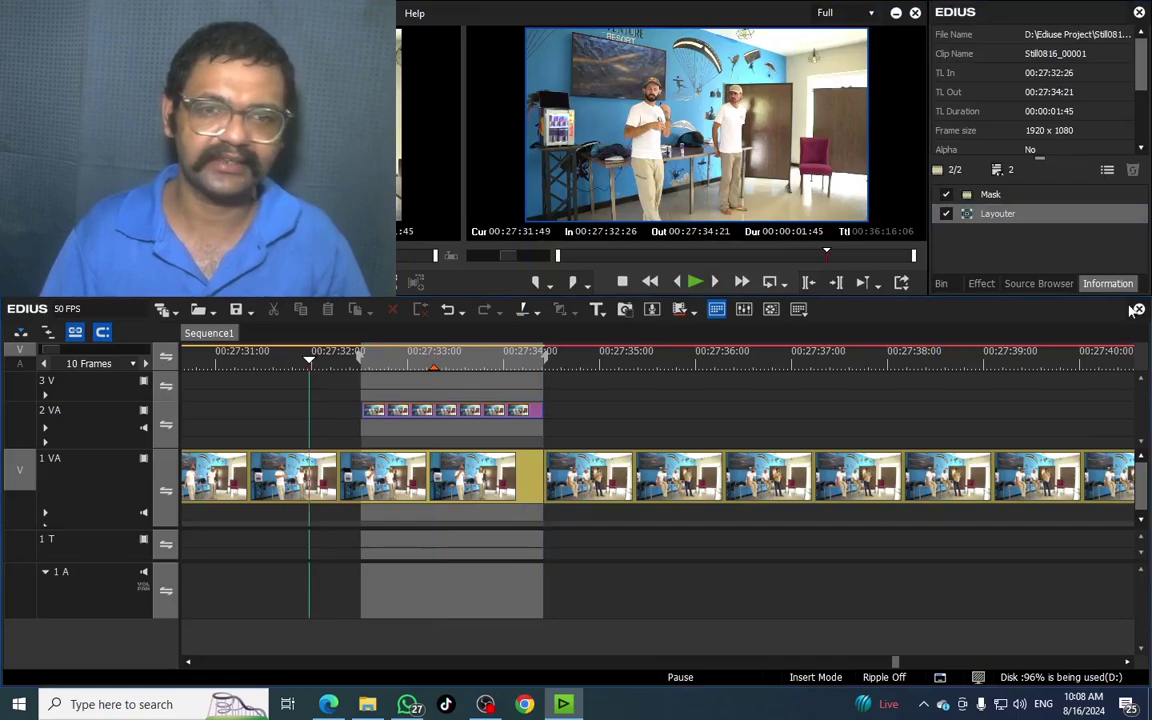
{"action": "key", "text": "space"}
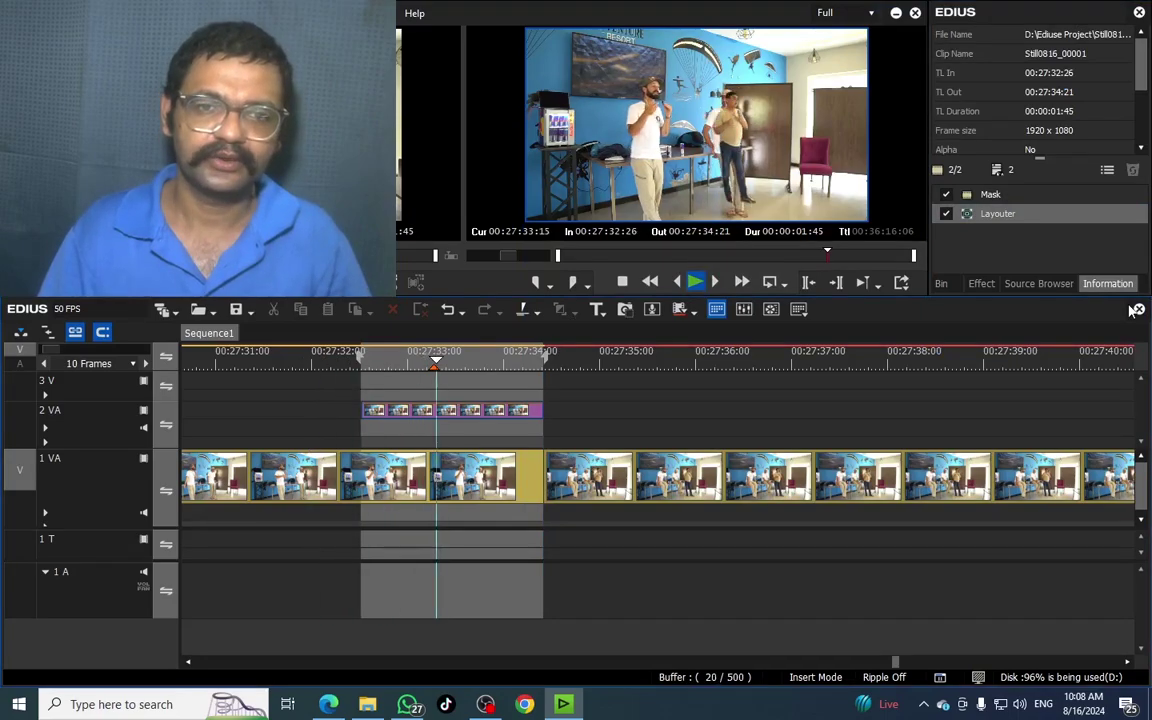
{"action": "left_click", "coordinate": [405, 377]}
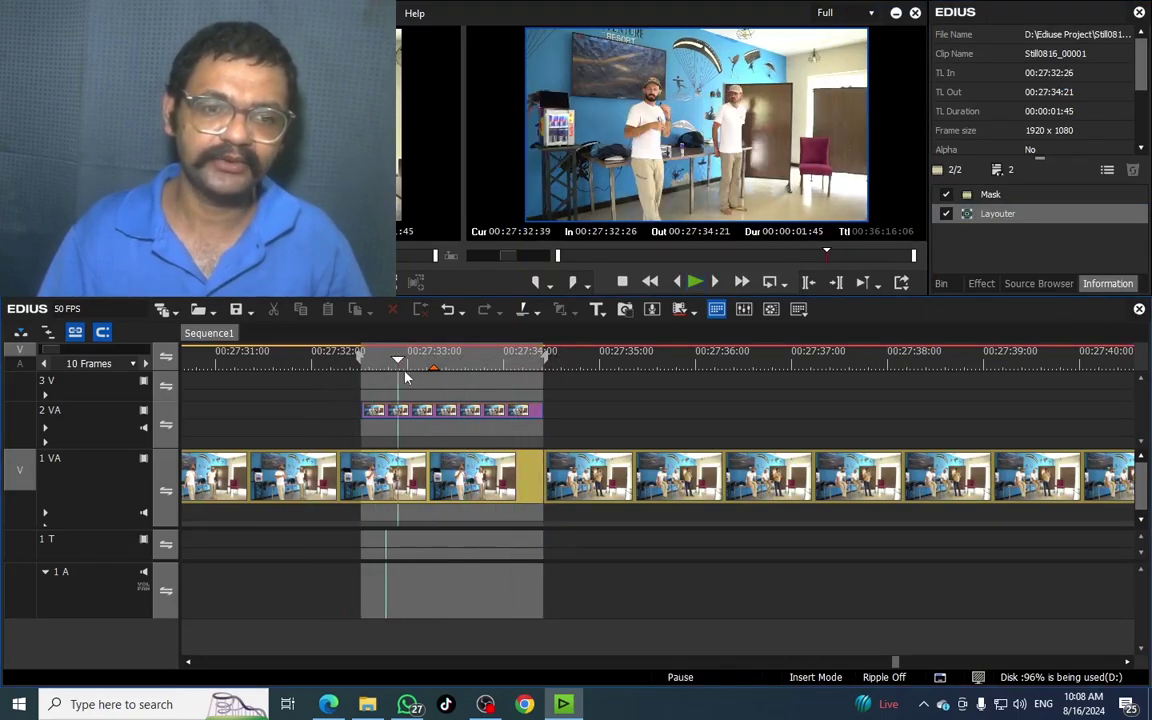
Split the still on track 2 VA at 00:27:33:14 and delete the part after the split.
{"action": "left_click", "coordinate": [434, 386]}
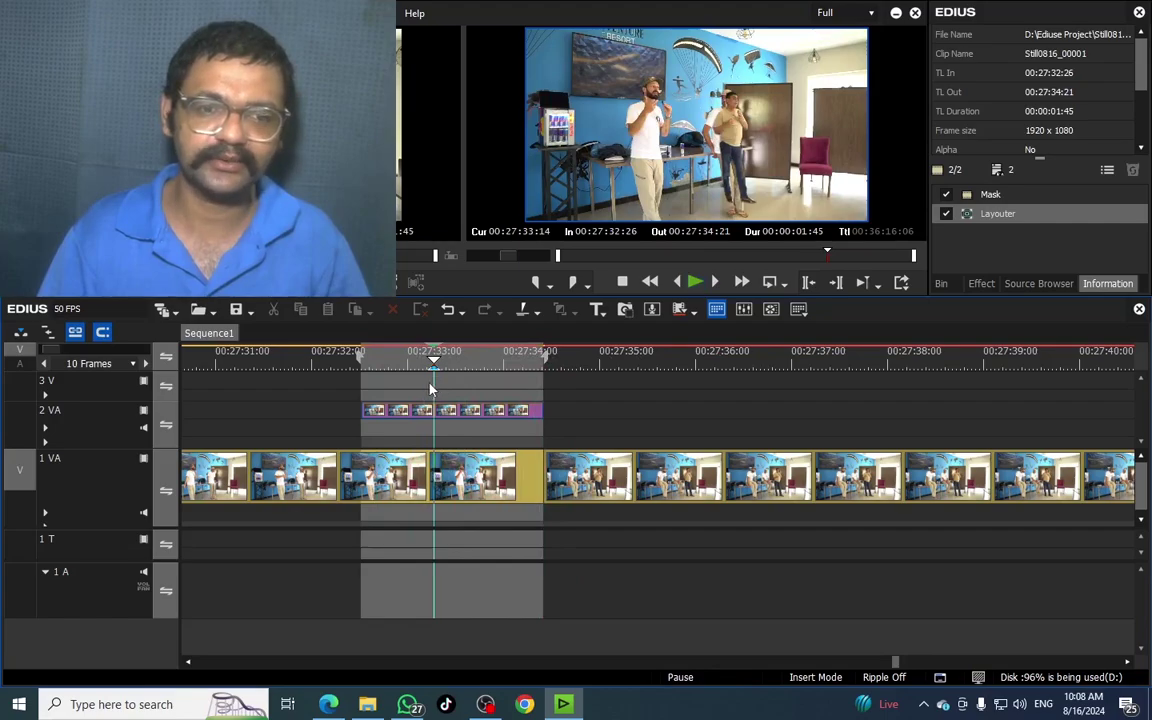
{"action": "left_click_drag", "start_coordinate": [437, 386], "coordinate": [437, 414]}
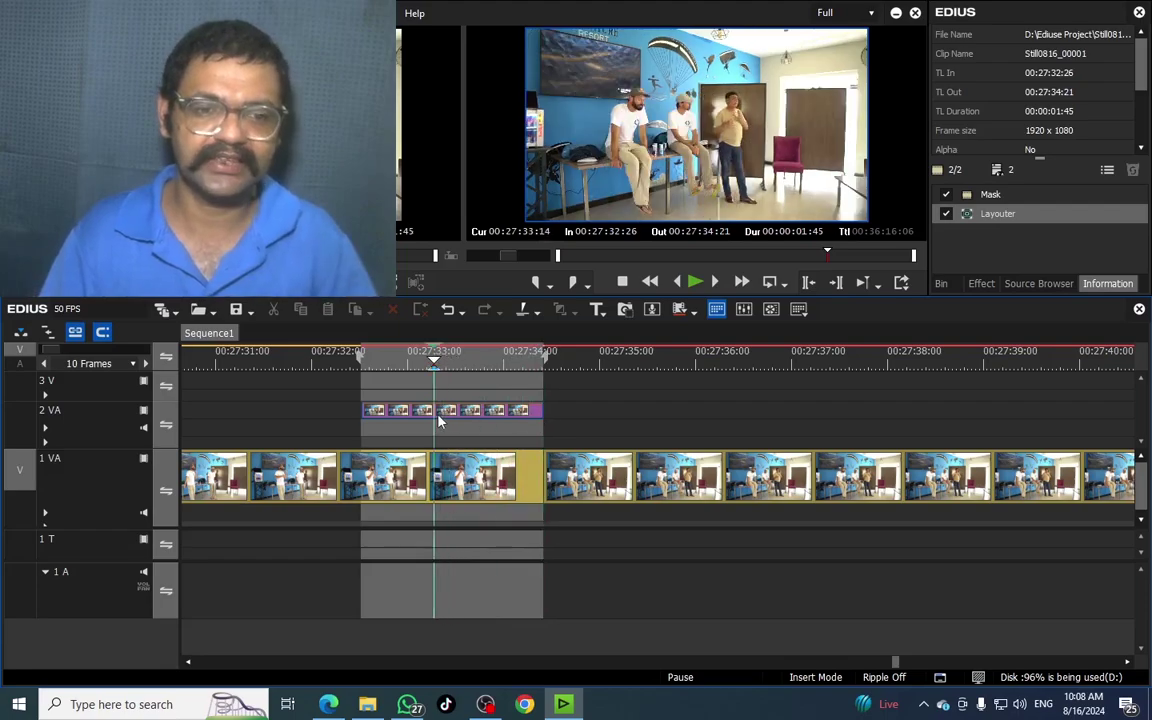
{"action": "left_click", "coordinate": [448, 415]}
{"action": "key", "text": "c"}
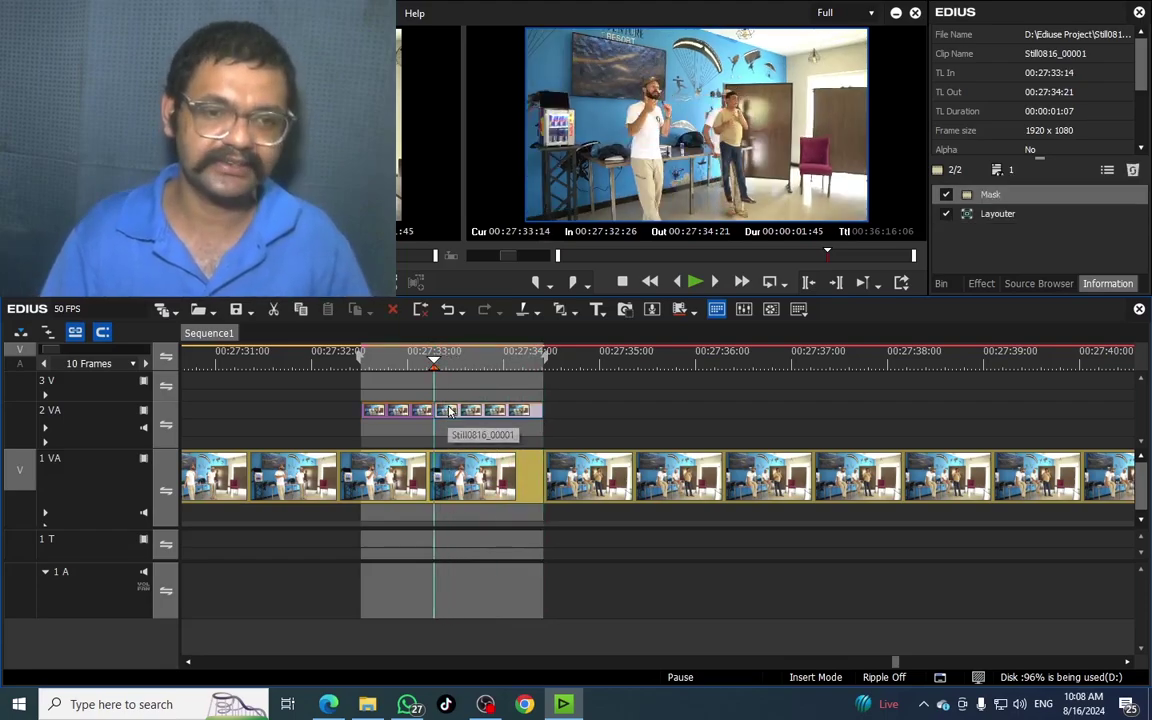
{"action": "key", "text": "Delete"}
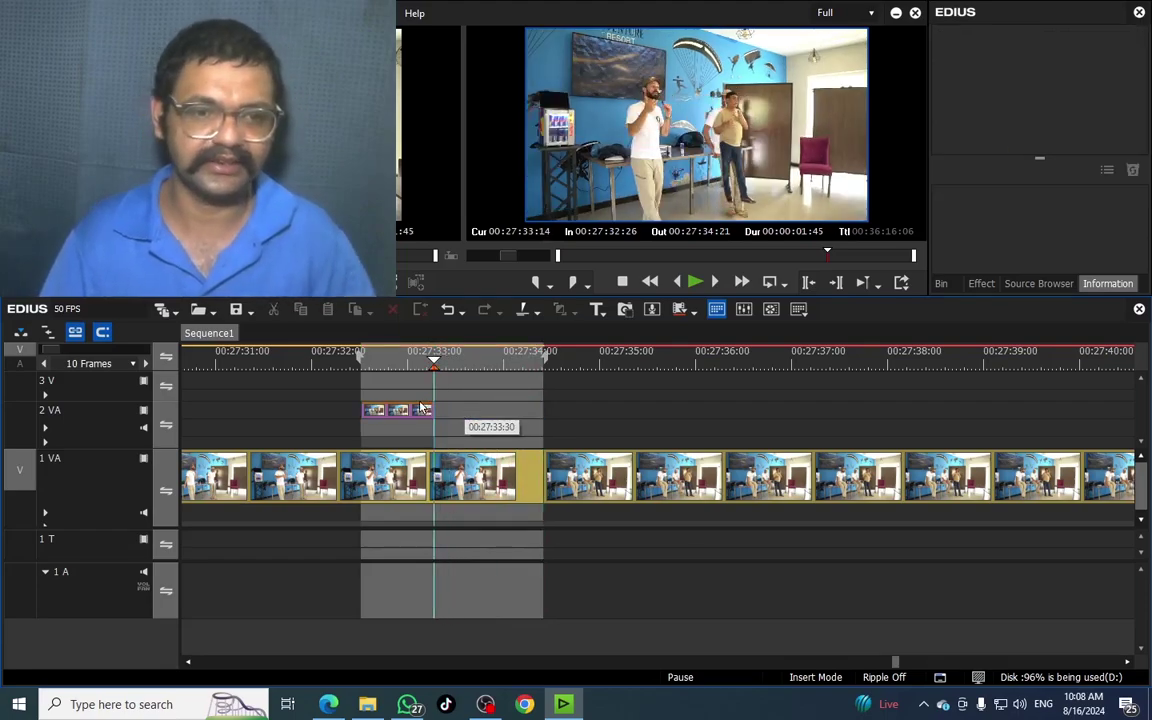
Move the shortened still on track 2 VA so that it ends at the cut at 00:27:34:21.
{"action": "left_click_drag", "start_coordinate": [373, 360], "coordinate": [541, 405]}
{"action": "left_click_drag", "start_coordinate": [489, 358], "coordinate": [505, 413]}
{"action": "left_click", "coordinate": [637, 481]}
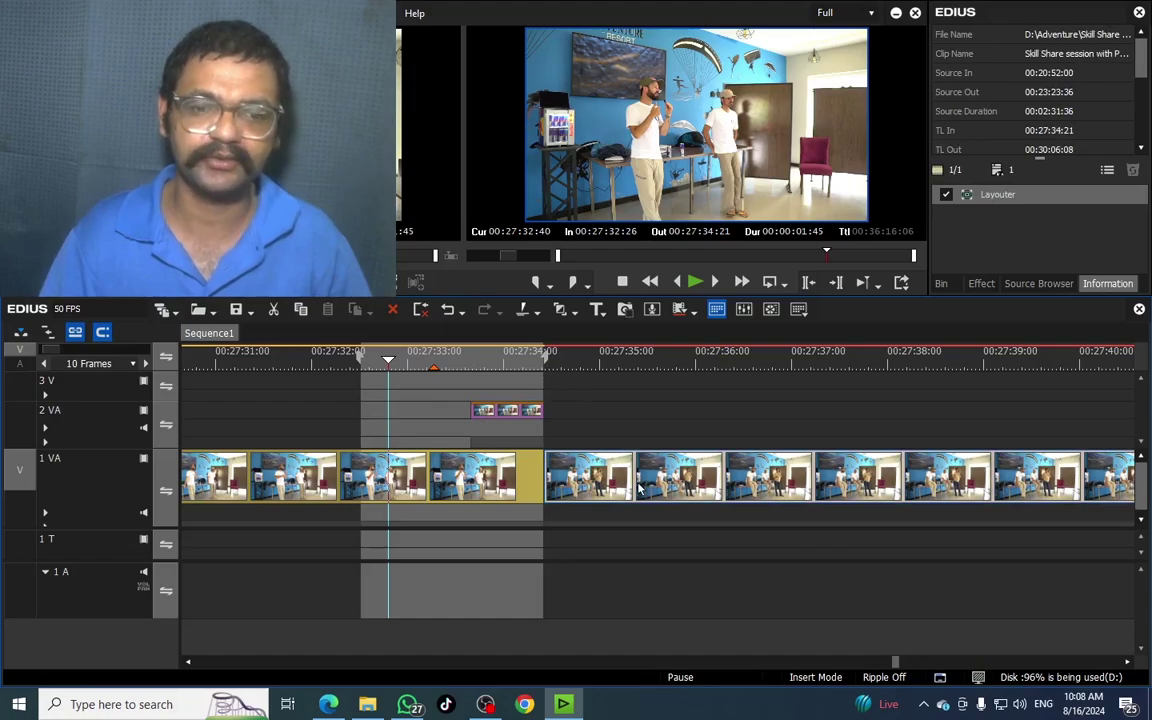
Play from about 00:27:32:10 past the cut to check the repositioned still's transition.
{"action": "left_click", "coordinate": [331, 356]}
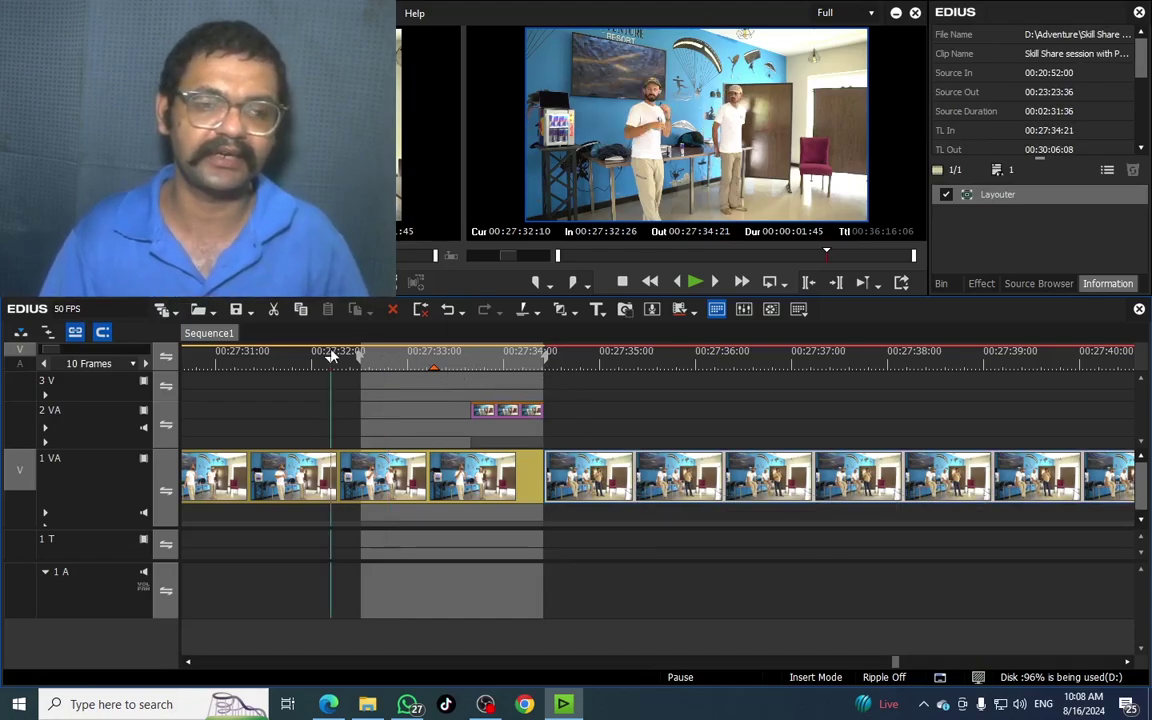
{"action": "key", "text": "space"}
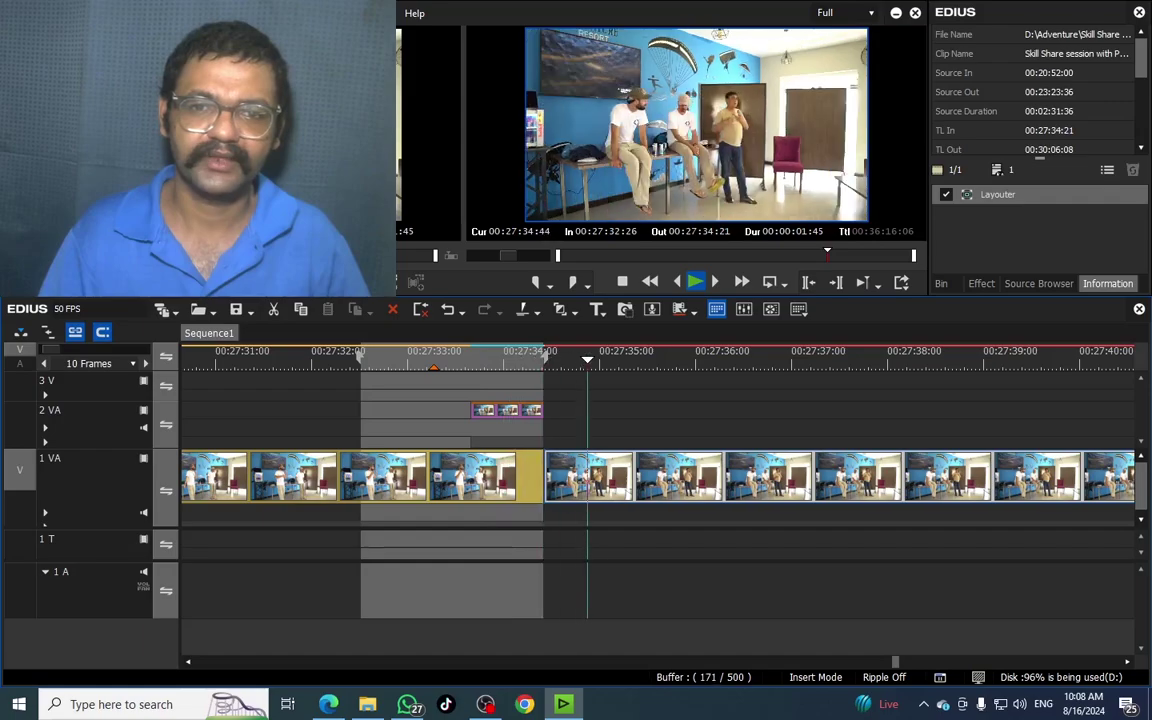
{"action": "left_click", "coordinate": [590, 358]}
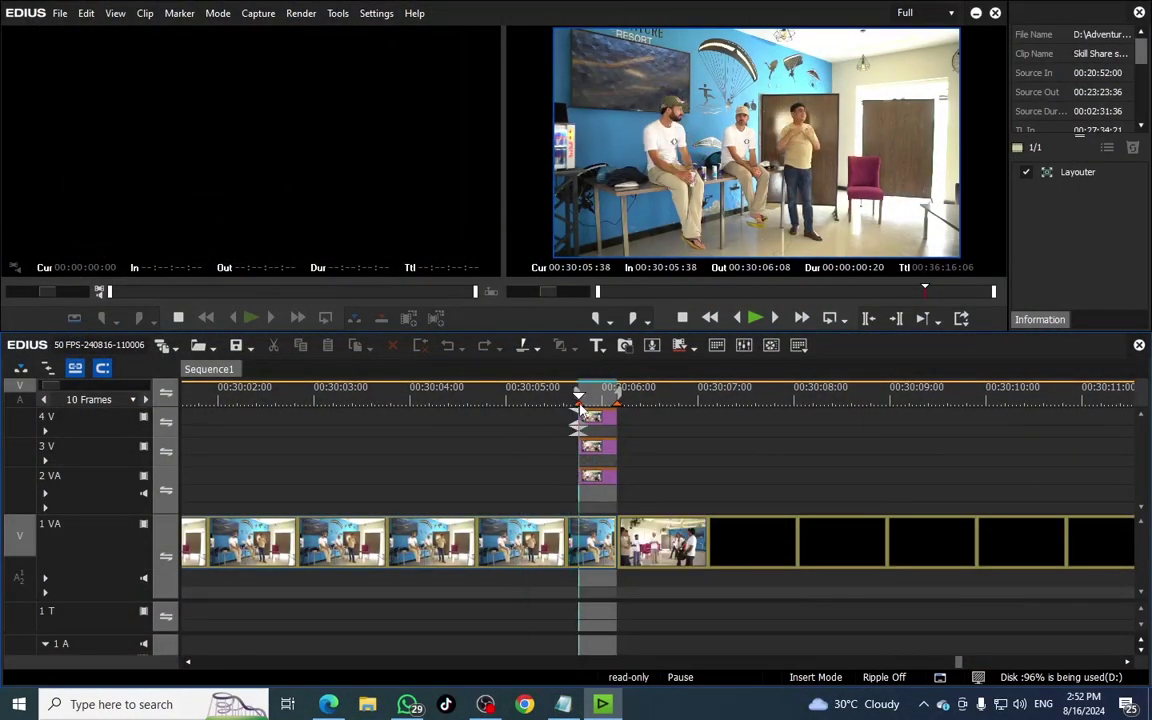
Play the example transition with three stacked stills, starting from 00:30:05:38 and running past the cut.
{"action": "scroll", "coordinate": [573, 404], "scroll_direction": "up", "scroll_amount": 2}
{"action": "left_click", "coordinate": [645, 403]}
{"action": "left_click_drag", "start_coordinate": [644, 410], "coordinate": [530, 463]}
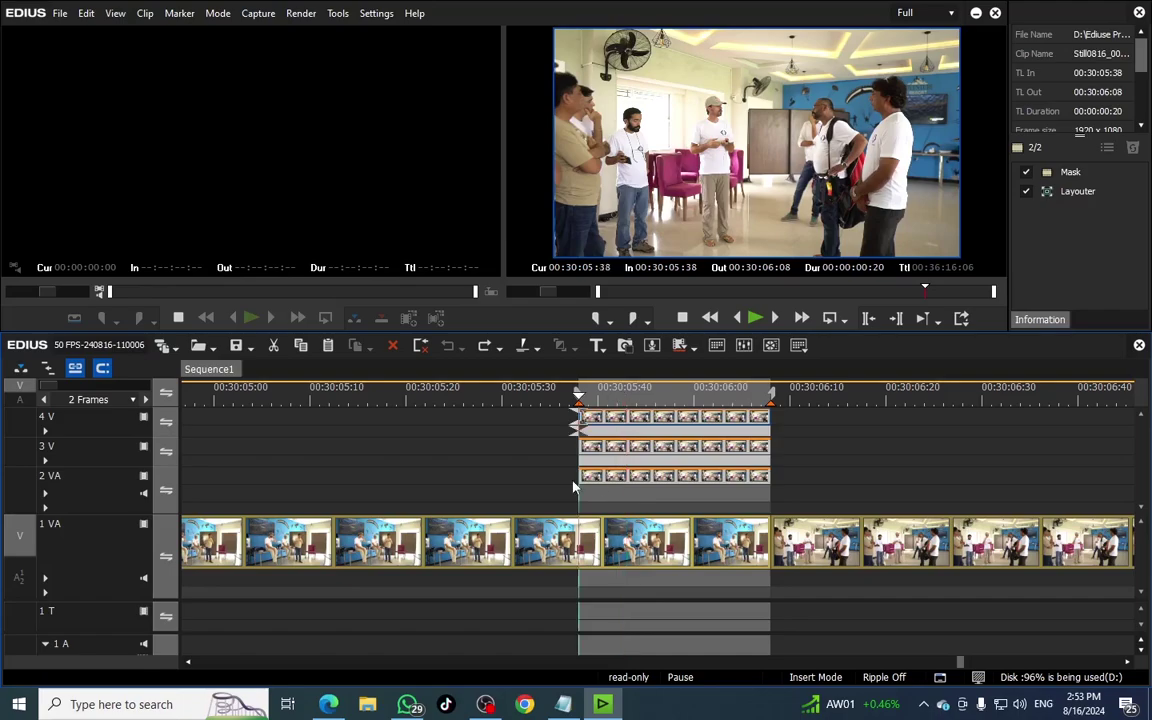
{"action": "key", "text": "space"}
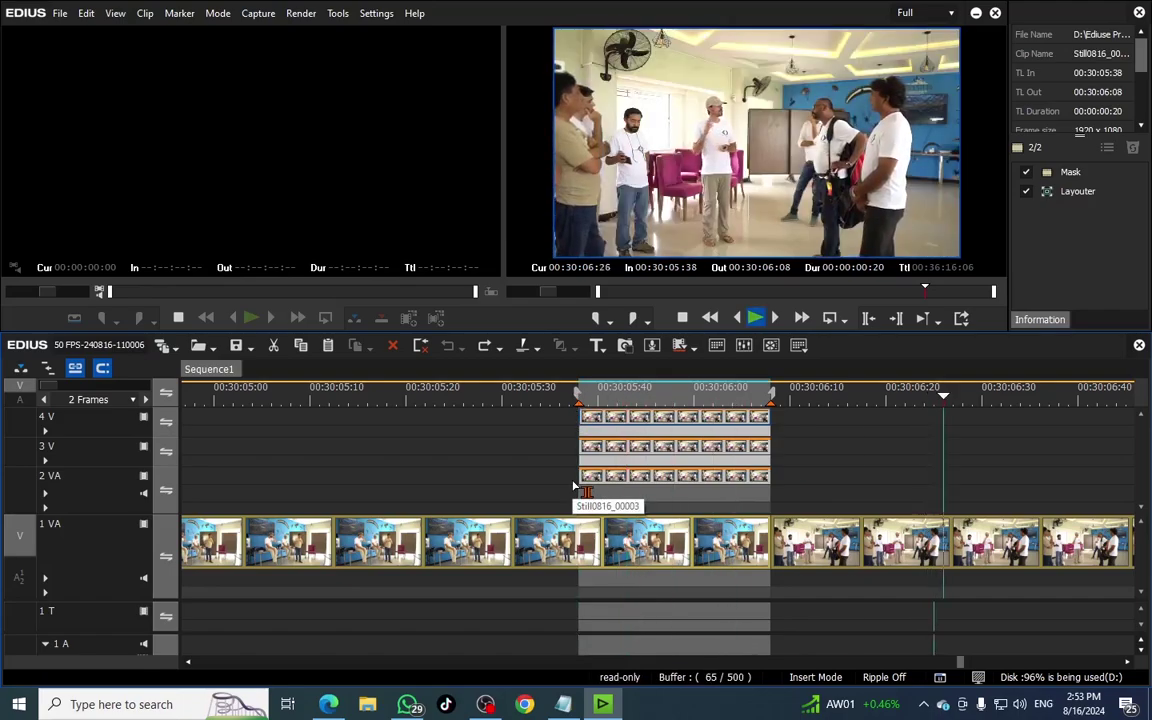
{"action": "left_click_drag", "start_coordinate": [612, 402], "coordinate": [717, 499]}
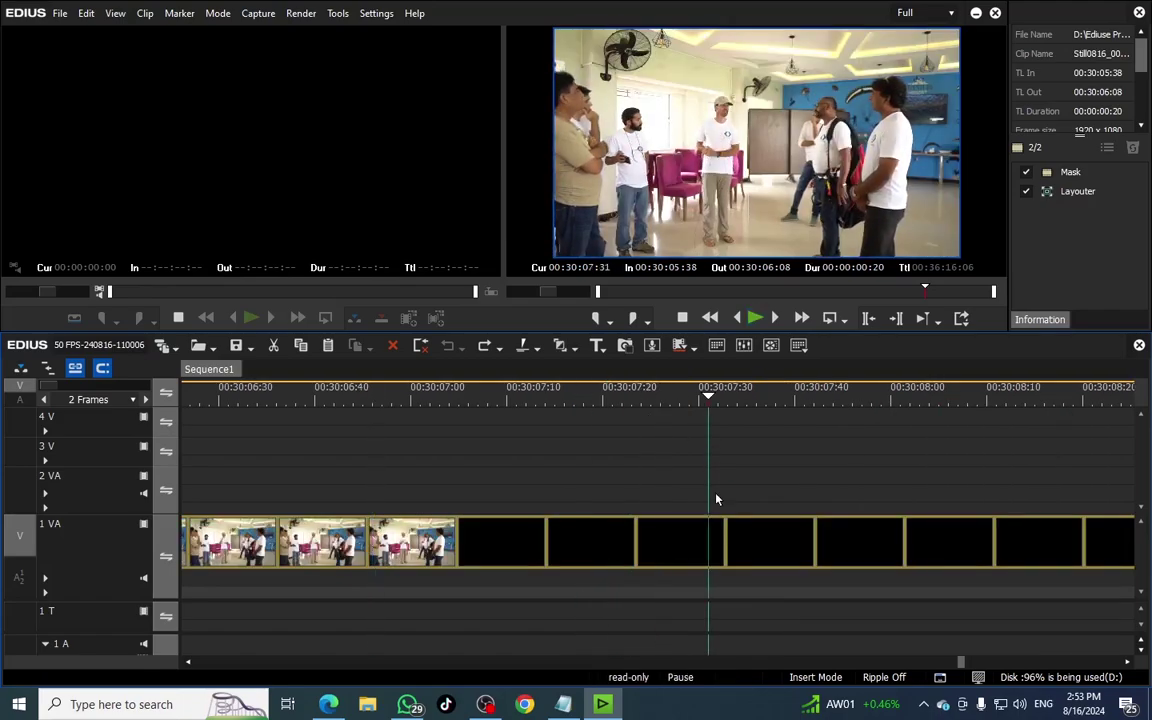
Redo the last shift of the three stacked stills and move them back to end at the cut at 00:30:06:08.
{"action": "left_click", "coordinate": [702, 538]}
{"action": "key", "text": "a"}
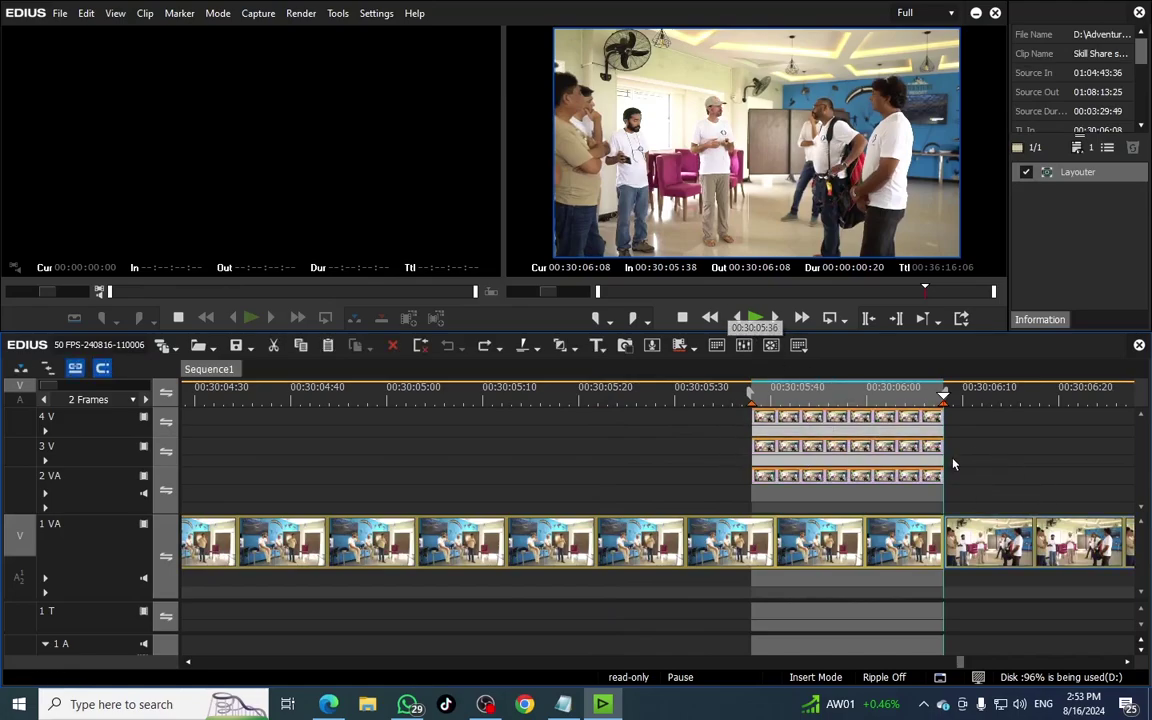
{"action": "key", "text": "ctrl+y"}
{"action": "left_click_drag", "start_coordinate": [1045, 410], "coordinate": [952, 424]}
{"action": "left_click", "coordinate": [1020, 548]}
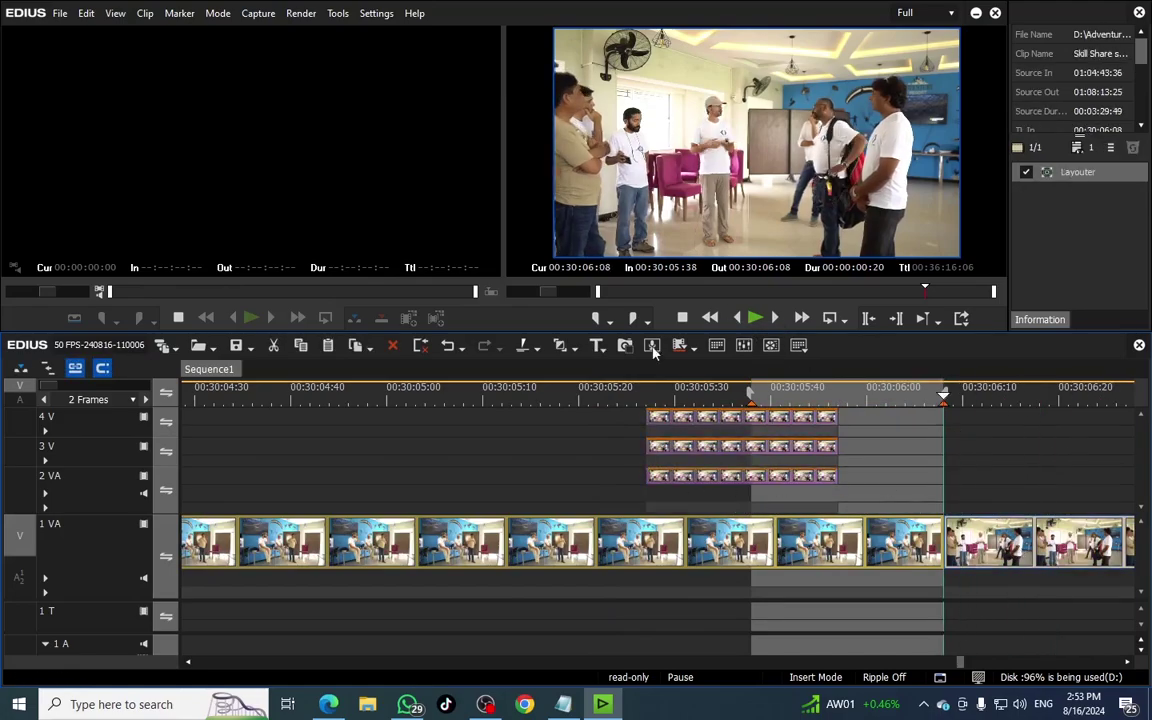
{"action": "left_click_drag", "start_coordinate": [786, 477], "coordinate": [890, 477]}
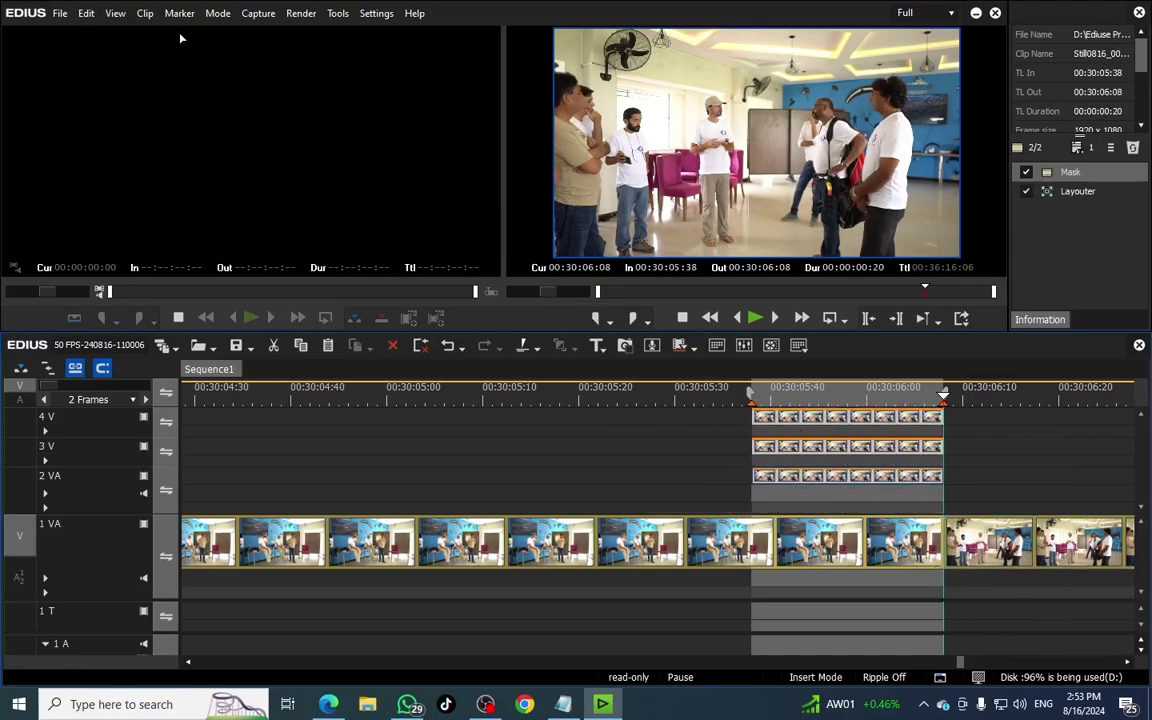
Move the stills on tracks 3 V and 4 V past the cut, leaving only the 2 VA still before it.
{"action": "left_click", "coordinate": [117, 13]}
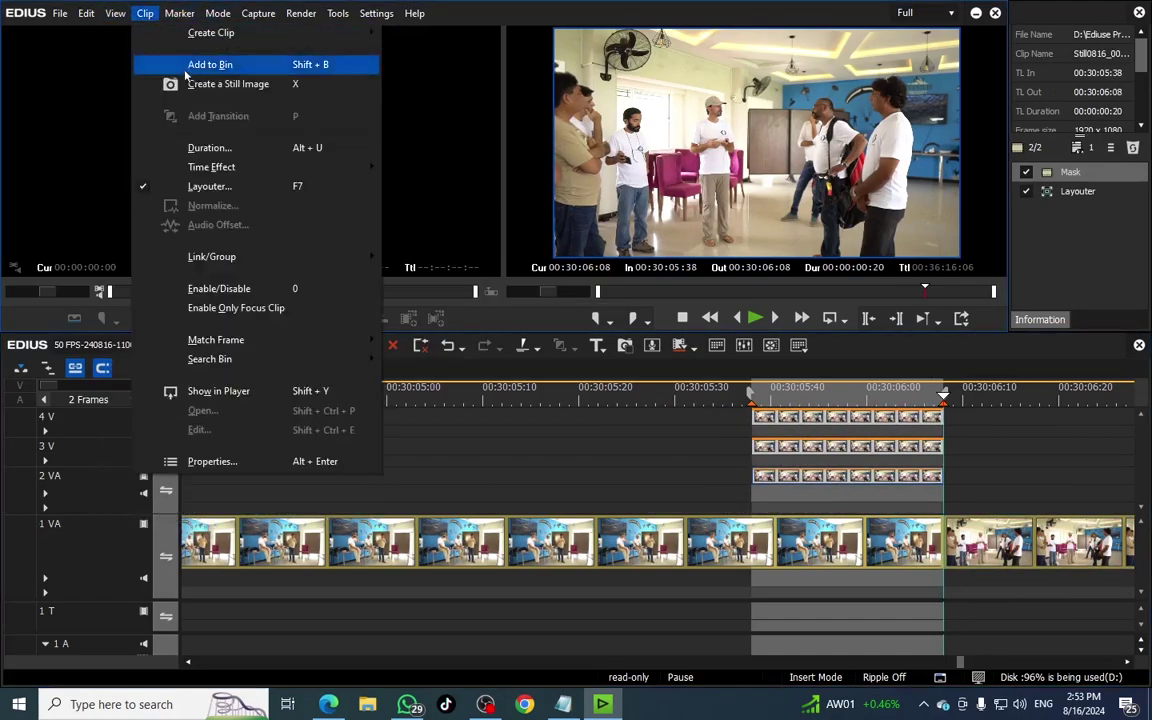
{"action": "left_click", "coordinate": [955, 466]}
{"action": "left_click_drag", "start_coordinate": [958, 456], "coordinate": [748, 370]}
{"action": "left_click_drag", "start_coordinate": [819, 452], "coordinate": [1040, 456]}
Examine the mask around the rightmost man on the 2 VA still and scrub to the cut at 00:30:06:08.
{"action": "left_click", "coordinate": [848, 476]}
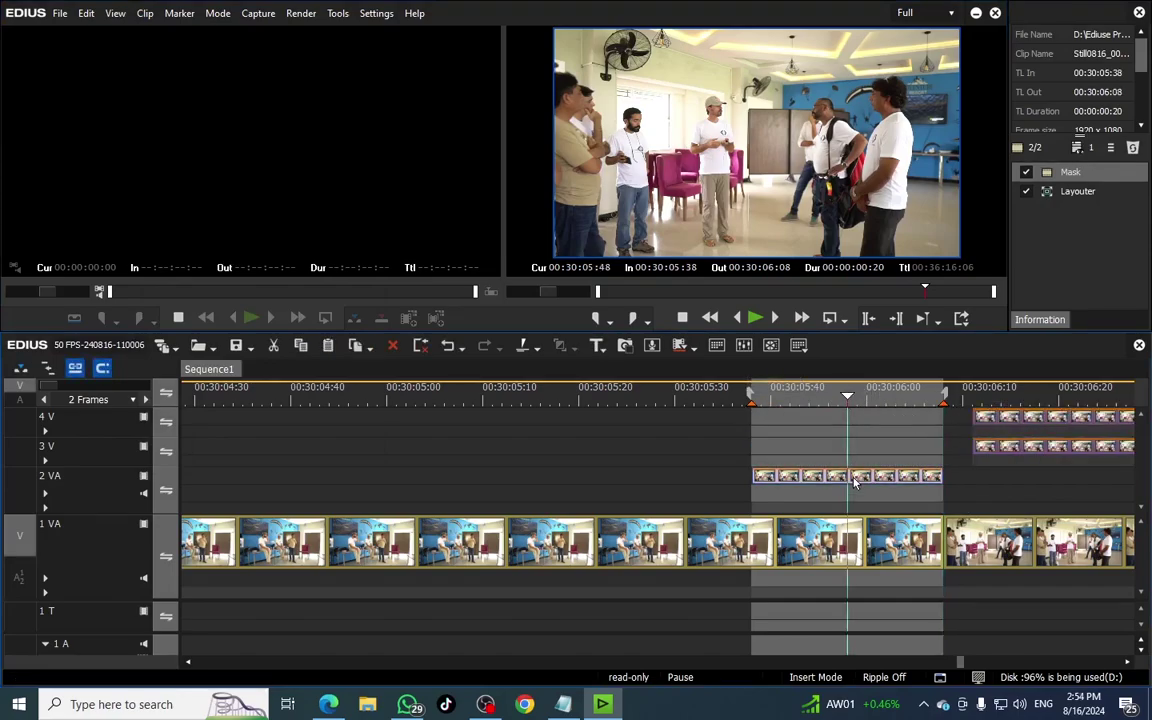
{"action": "double_click", "coordinate": [1073, 178]}
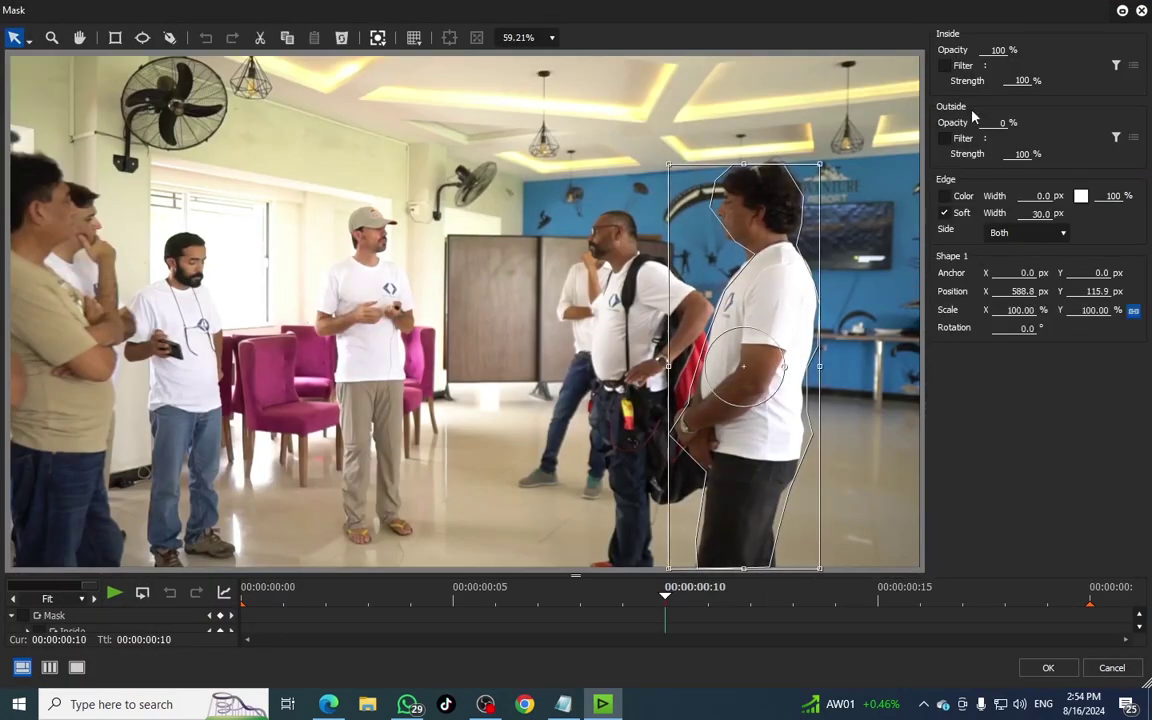
{"action": "left_click", "coordinate": [1092, 664]}
{"action": "left_click", "coordinate": [885, 397]}
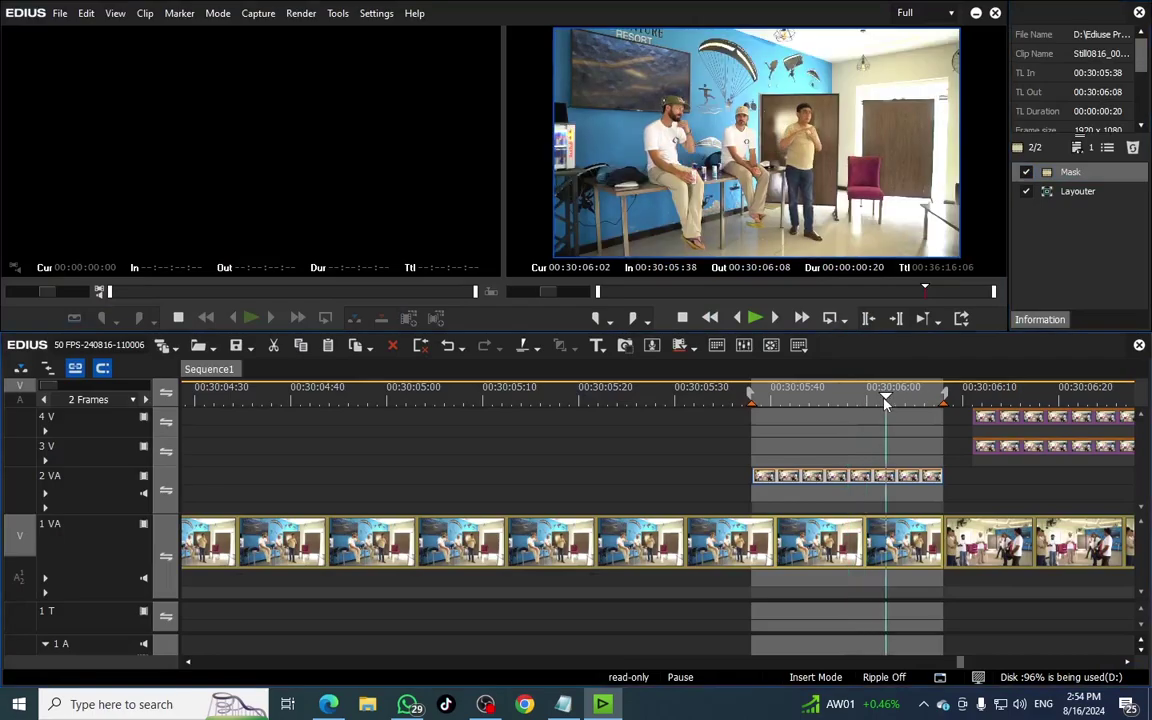
{"action": "left_click_drag", "start_coordinate": [885, 400], "coordinate": [943, 418]}
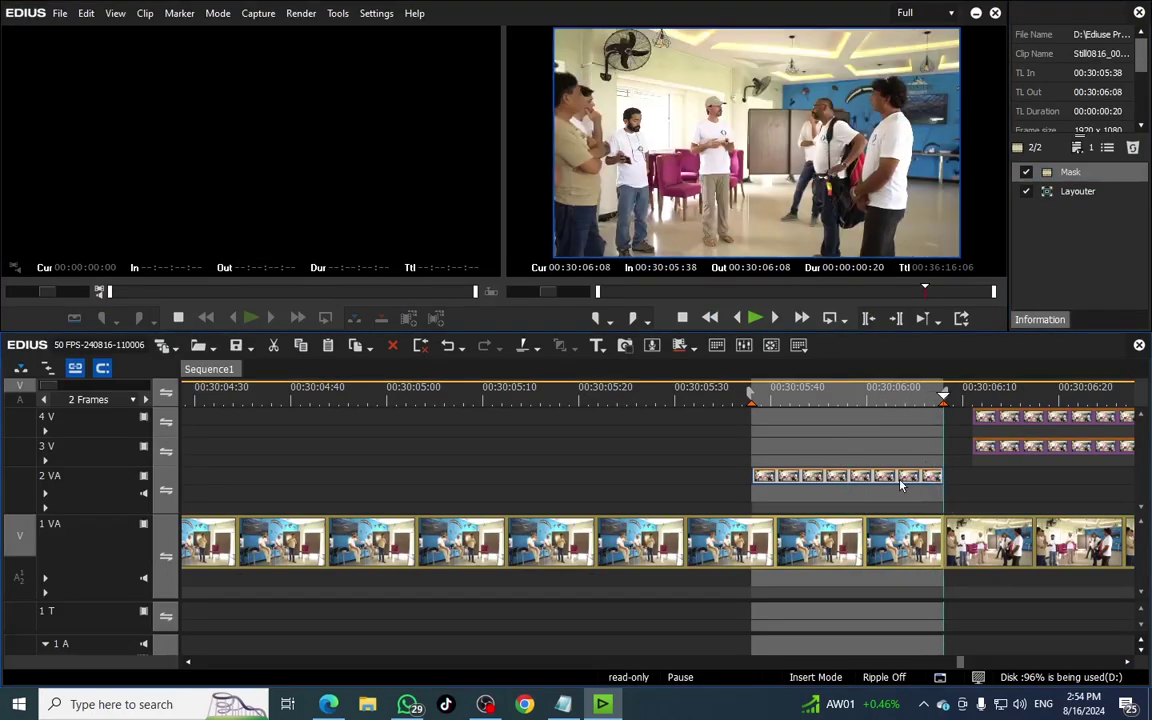
Paste a copy of the masked still onto track 3 V at 00:30:05:38.
{"action": "left_click", "coordinate": [754, 394]}
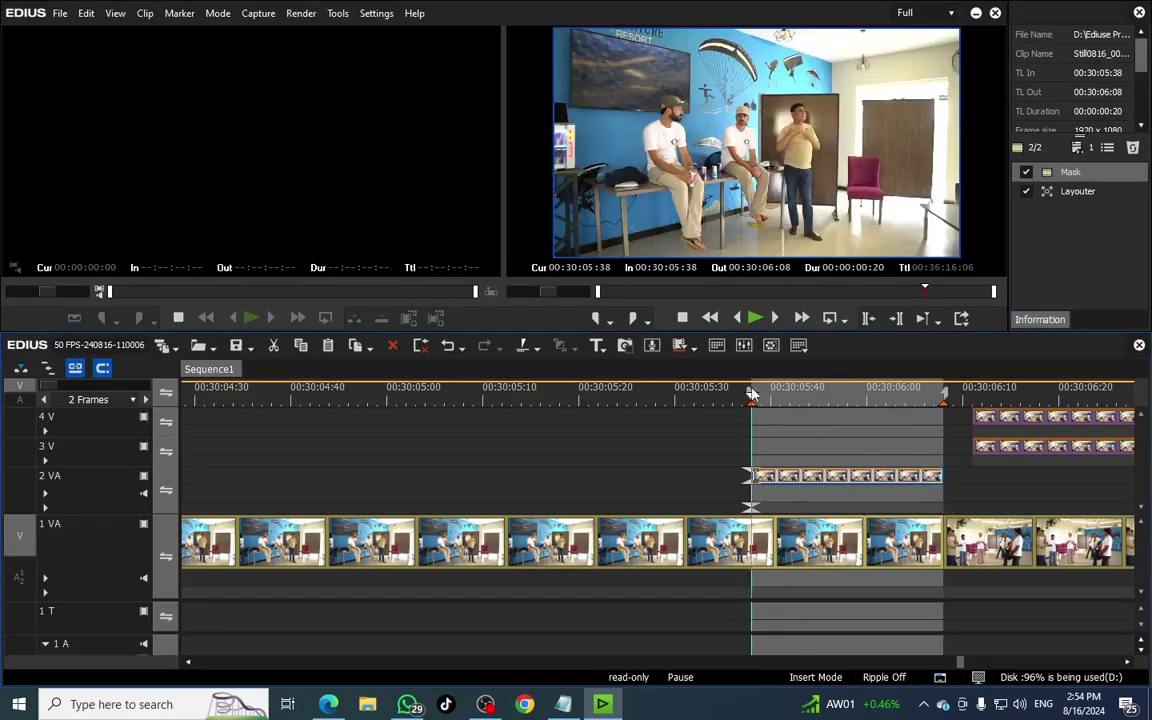
{"action": "left_click", "coordinate": [117, 450]}
{"action": "key", "text": "ctrl+v"}
Replace the mask shape on the 3 V still with a freeform outline around the standing man in the white shirt and cap.
{"action": "left_click_drag", "start_coordinate": [815, 398], "coordinate": [848, 410]}
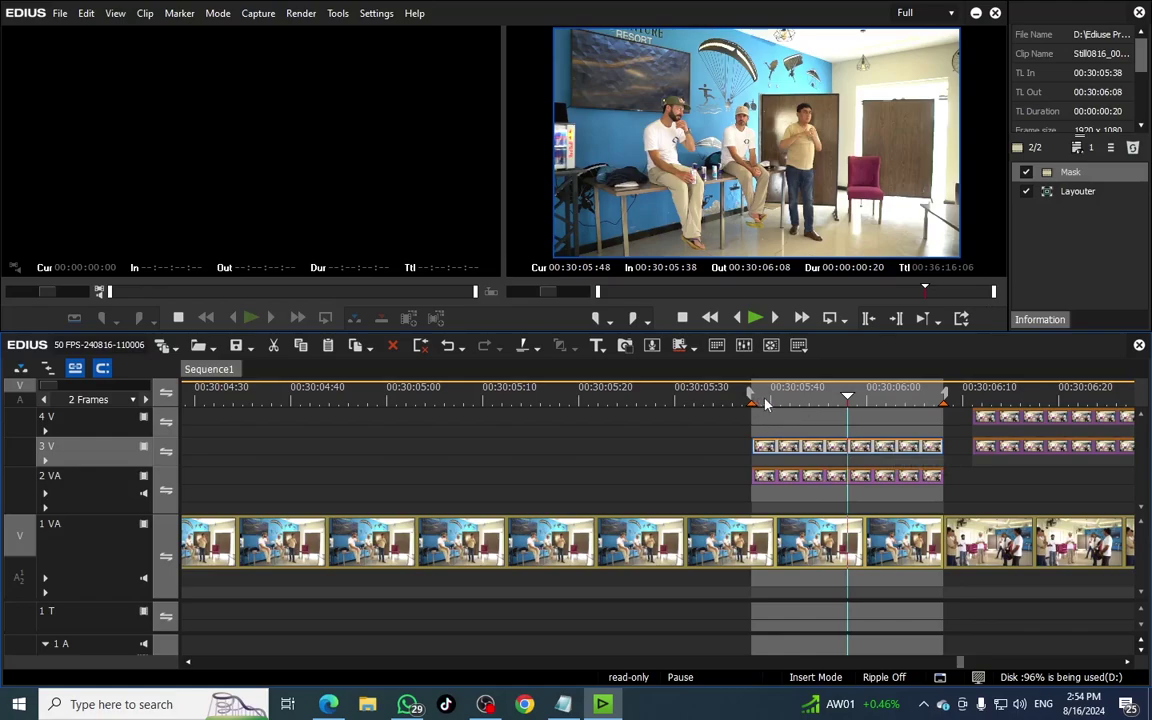
{"action": "double_click", "coordinate": [1070, 173]}
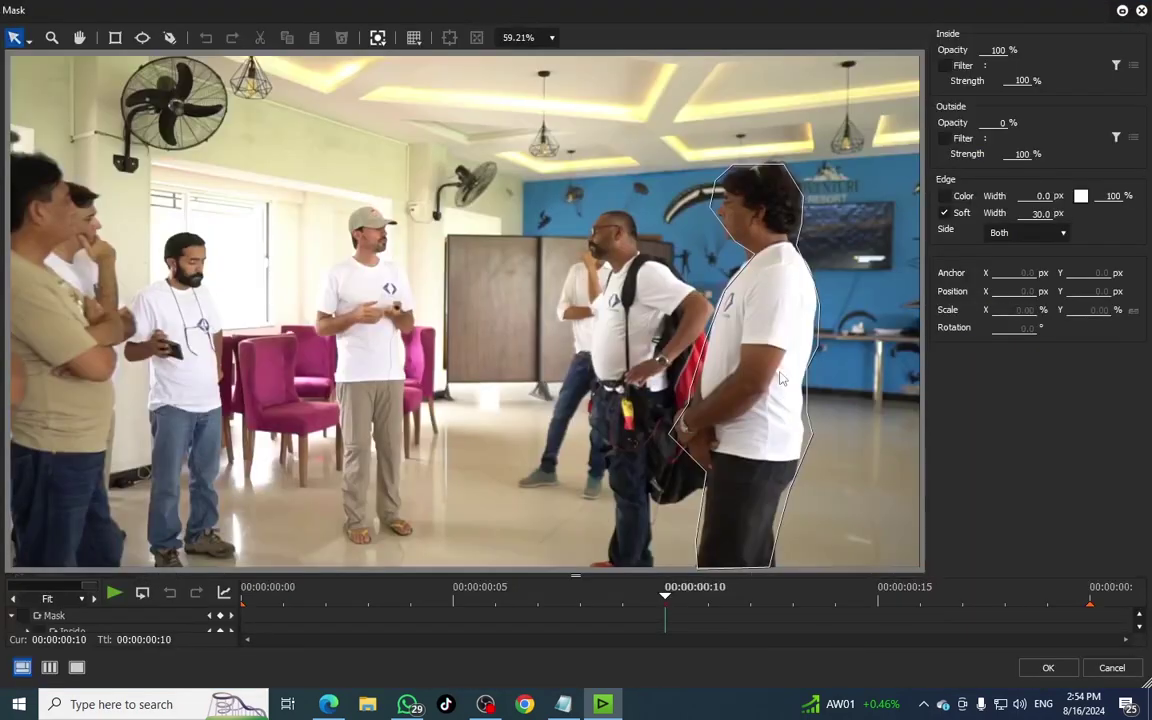
{"action": "left_click", "coordinate": [755, 415]}
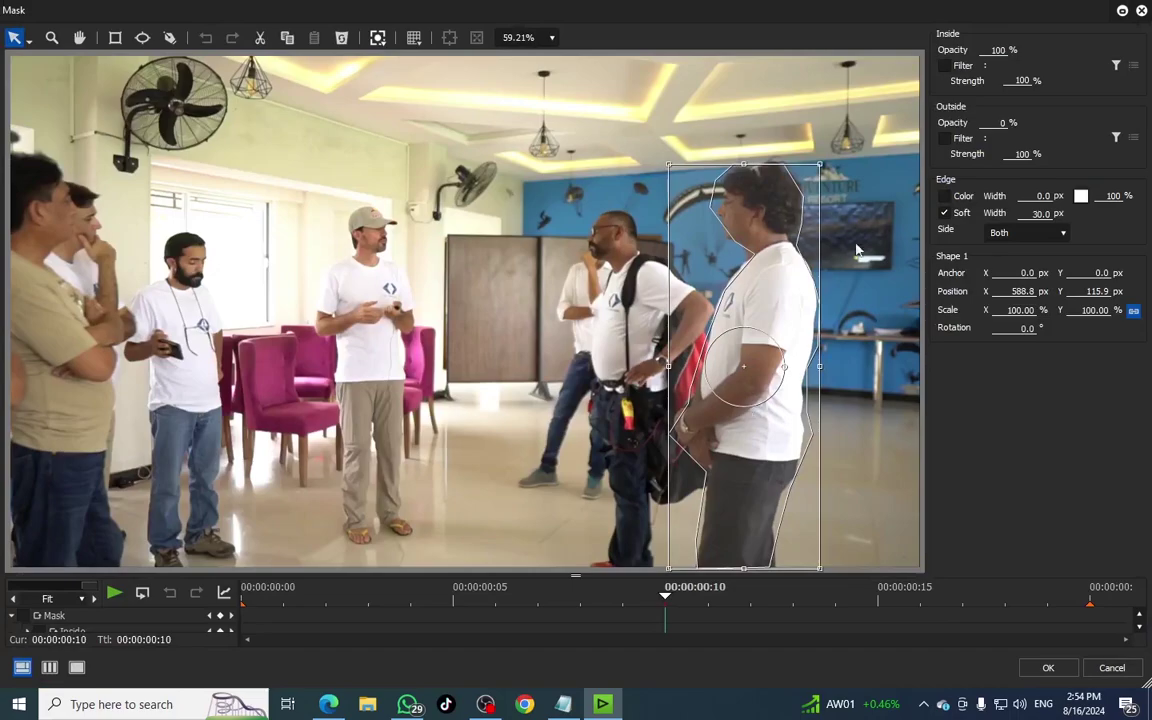
{"action": "key", "text": "Delete"}
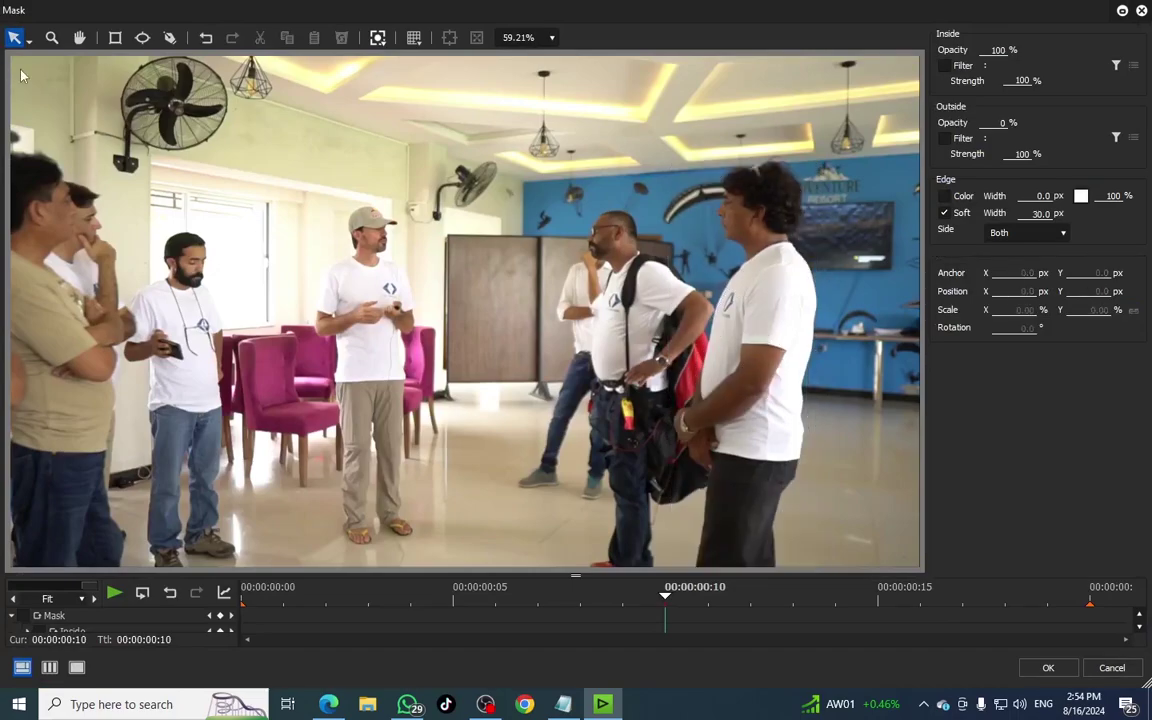
{"action": "left_click", "coordinate": [169, 38]}
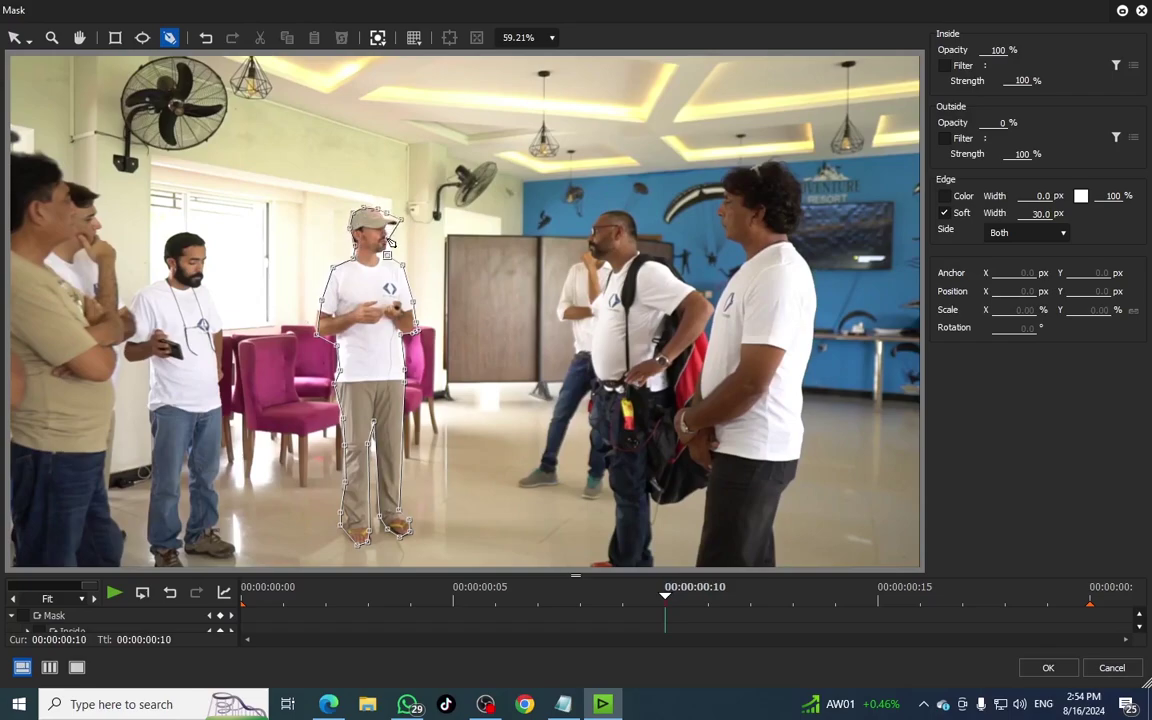
{"action": "left_click", "coordinate": [388, 254]}
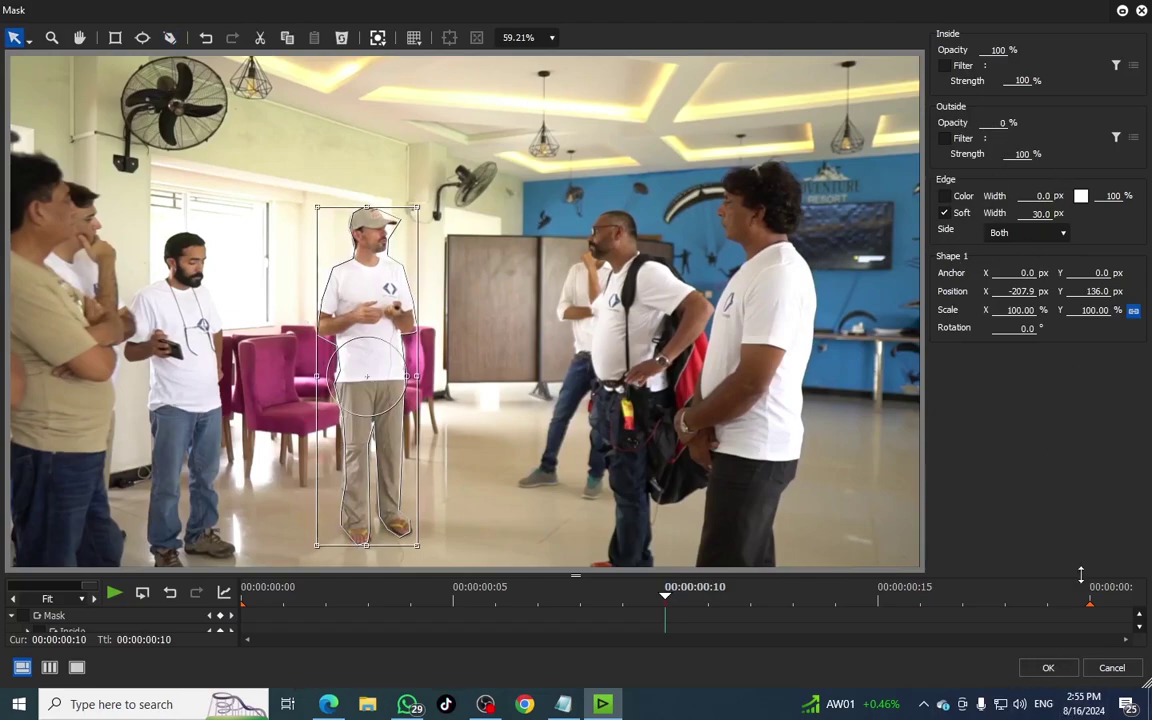
{"action": "left_click", "coordinate": [1062, 673]}
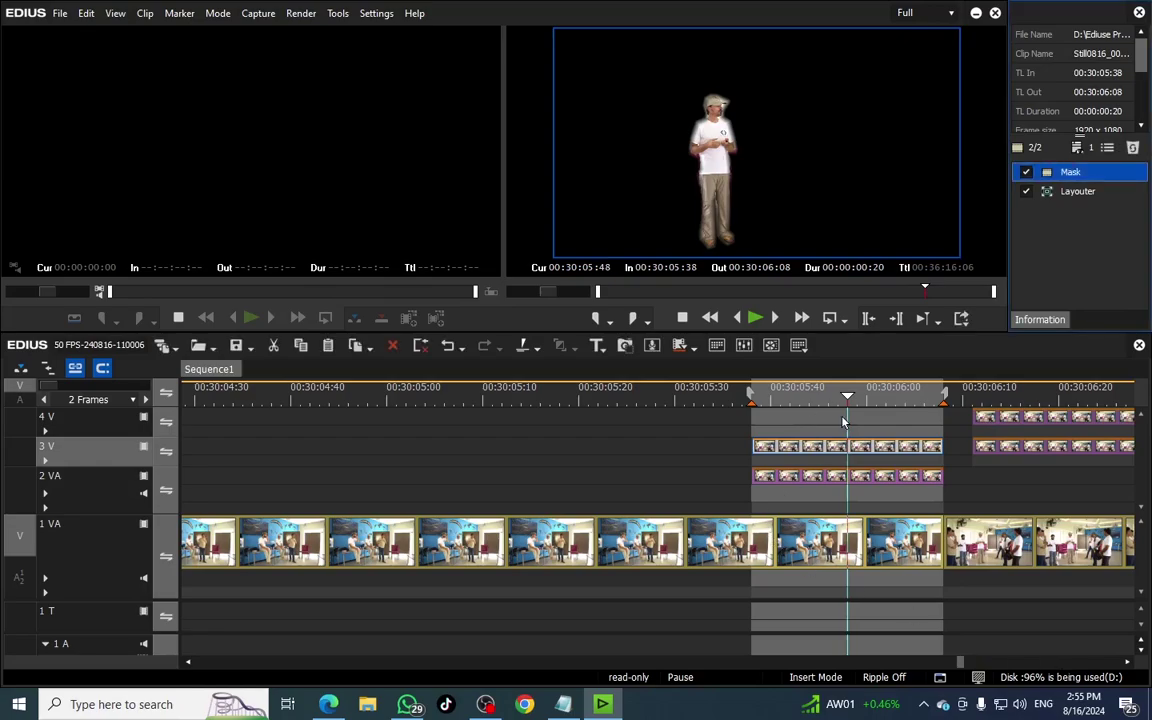
Delete all the copied Layouter keyframes, including the end position keyframe, from the still on track 3 V.
{"action": "left_click_drag", "start_coordinate": [843, 423], "coordinate": [753, 447]}
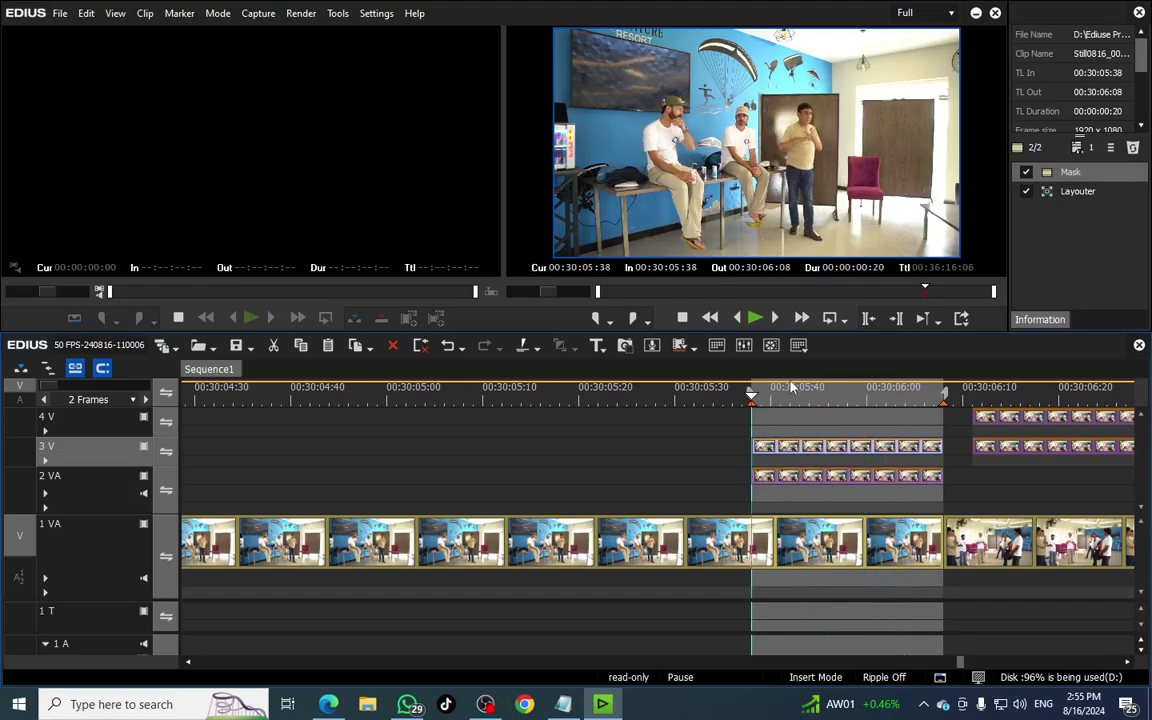
{"action": "left_click_drag", "start_coordinate": [805, 388], "coordinate": [843, 466]}
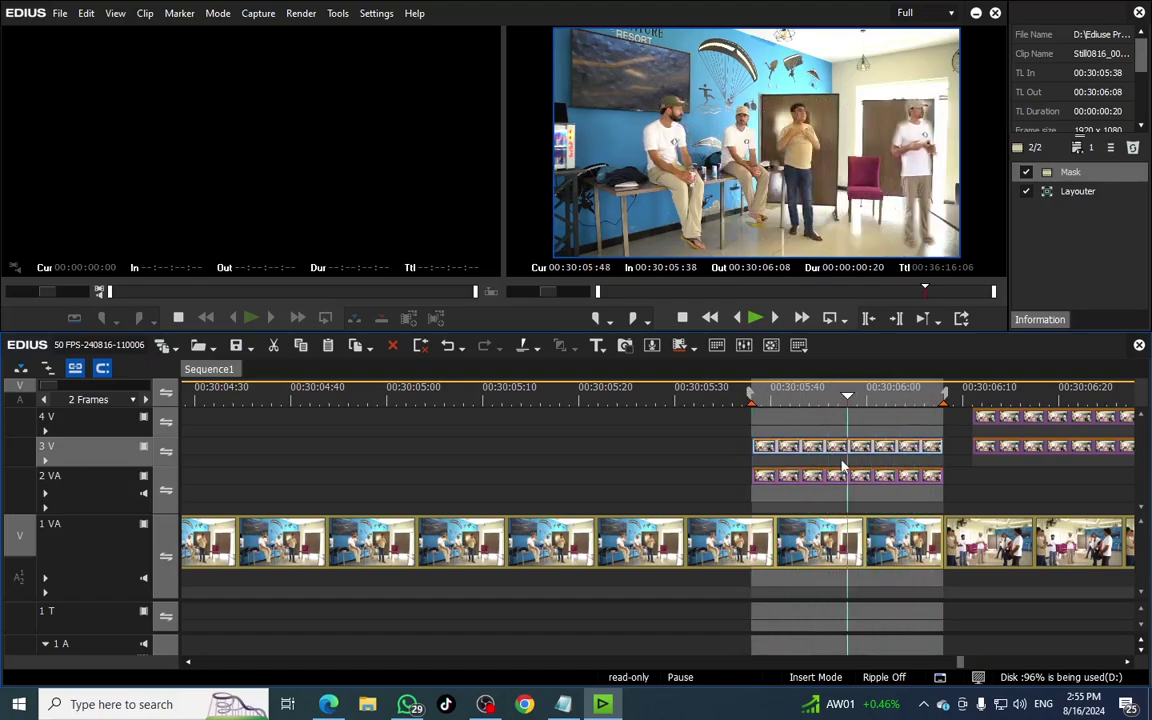
{"action": "double_click", "coordinate": [1066, 192]}
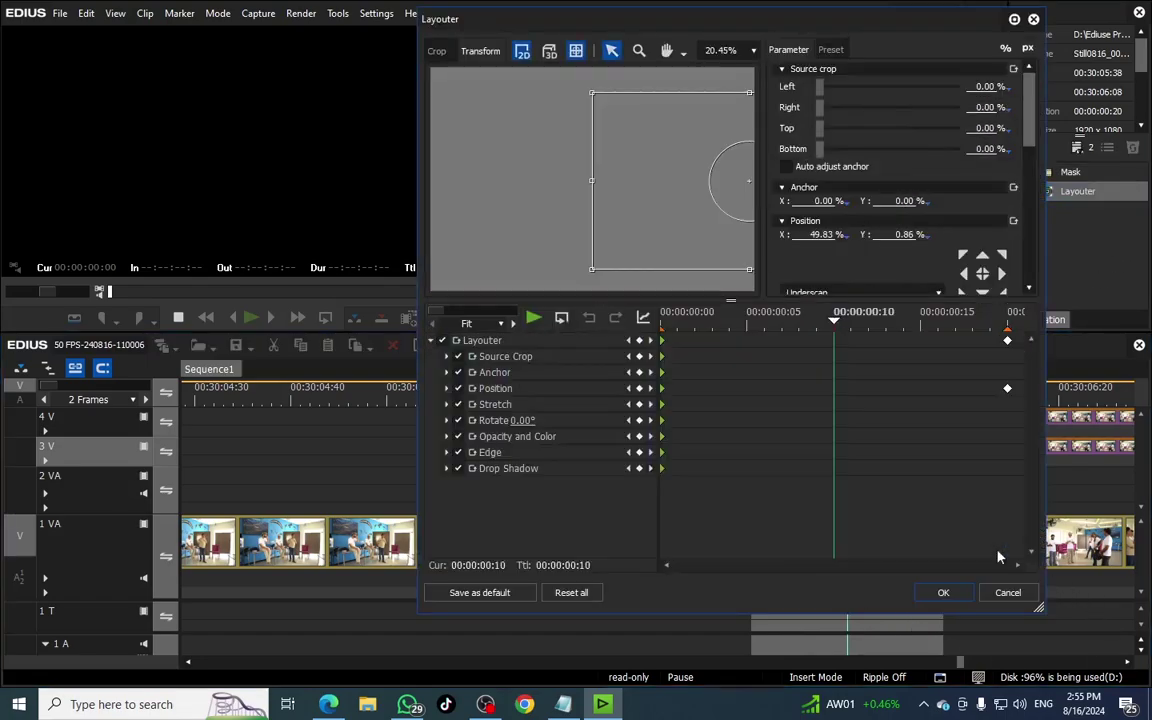
{"action": "left_click_drag", "start_coordinate": [836, 320], "coordinate": [480, 432]}
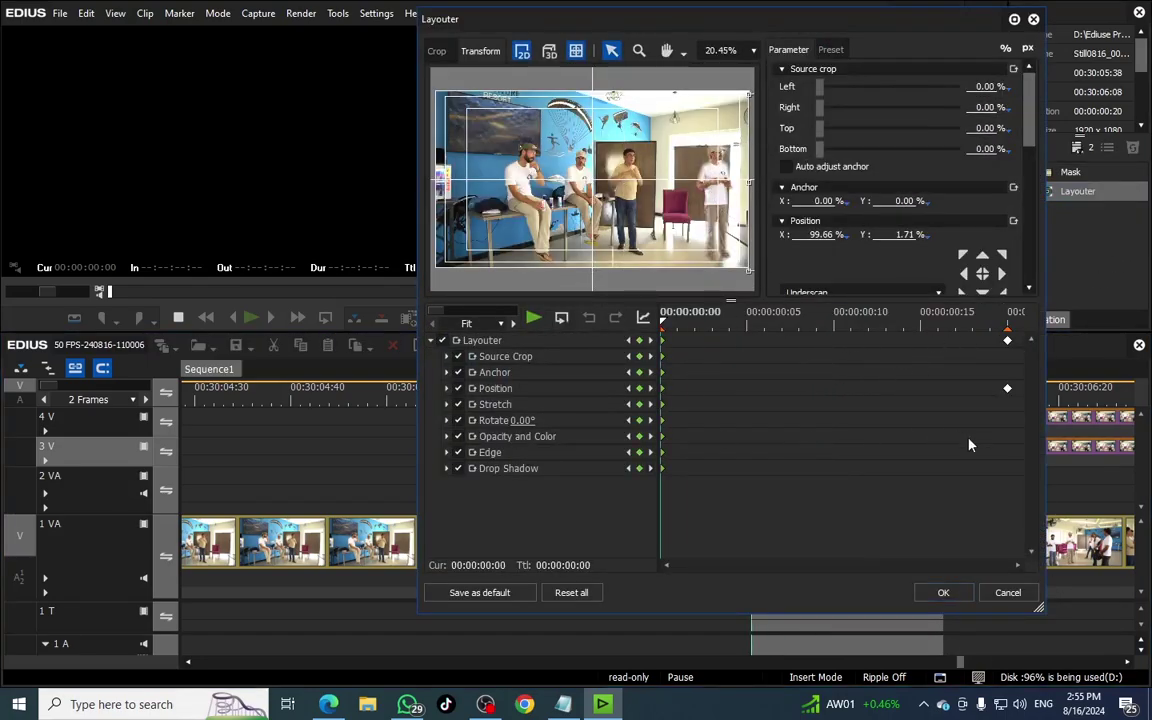
{"action": "mouse_move", "coordinate": [1013, 509]}
{"action": "left_mouse_down"}
{"action": "mouse_move", "coordinate": [362, 163]}
{"action": "mouse_move", "coordinate": [555, 358]}
{"action": "left_mouse_up"}
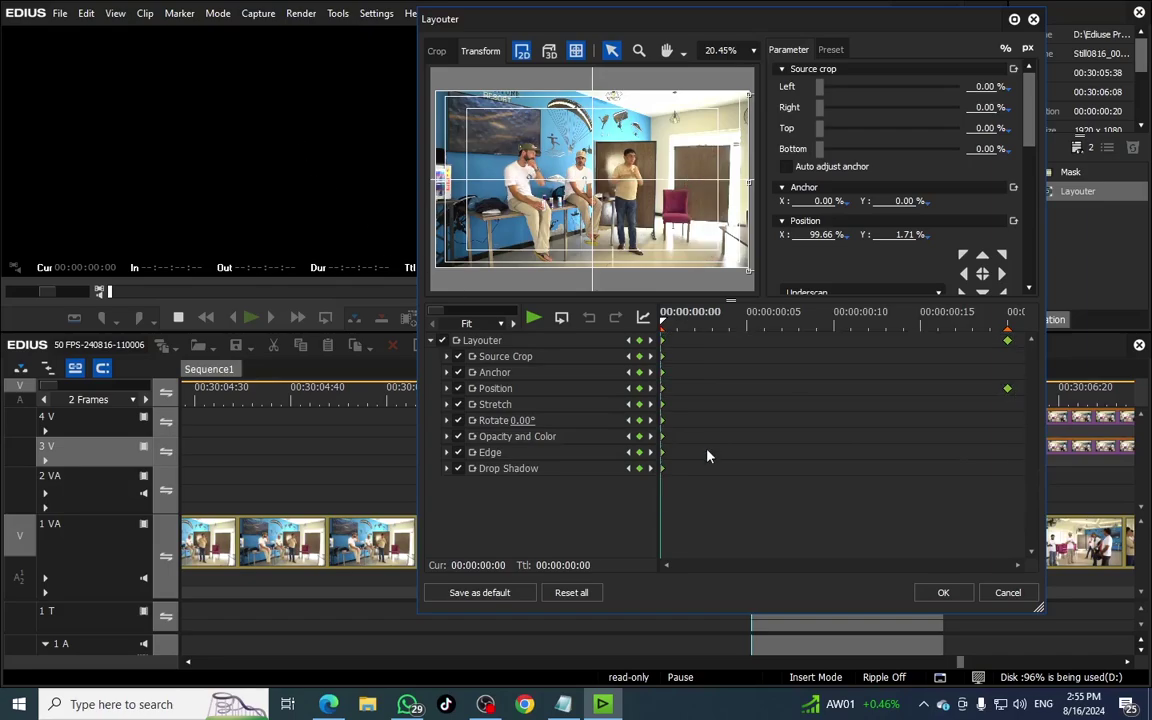
{"action": "key", "text": "Delete"}
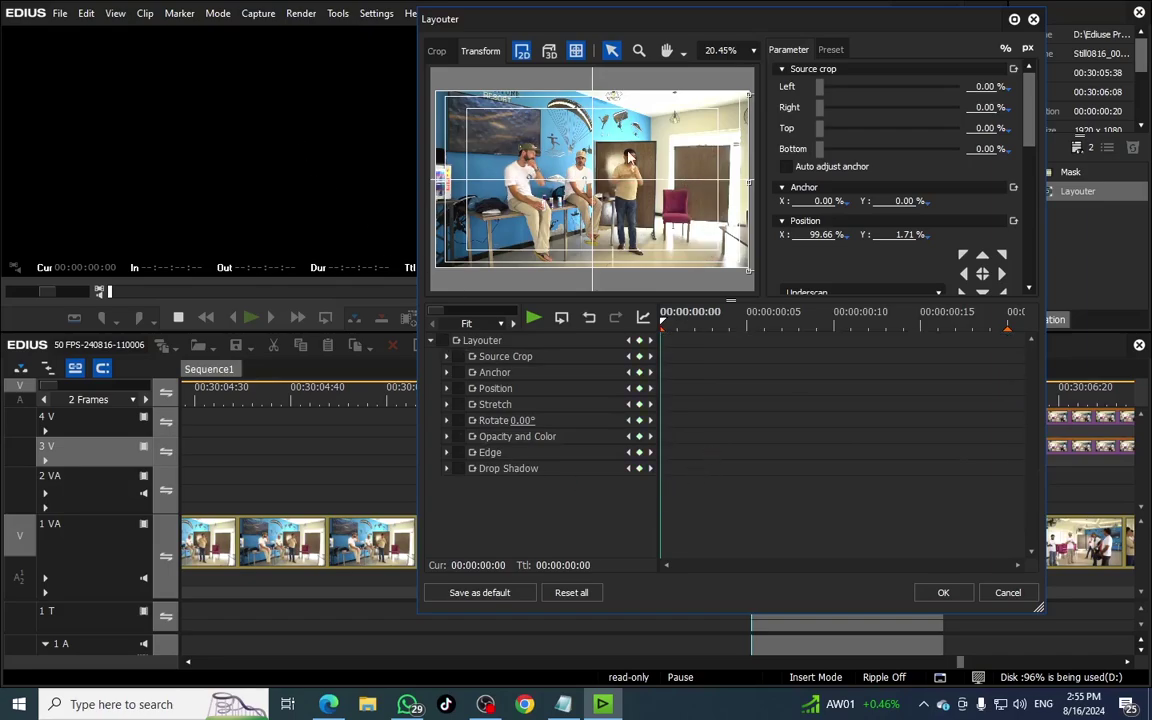
{"action": "left_click", "coordinate": [943, 593]}
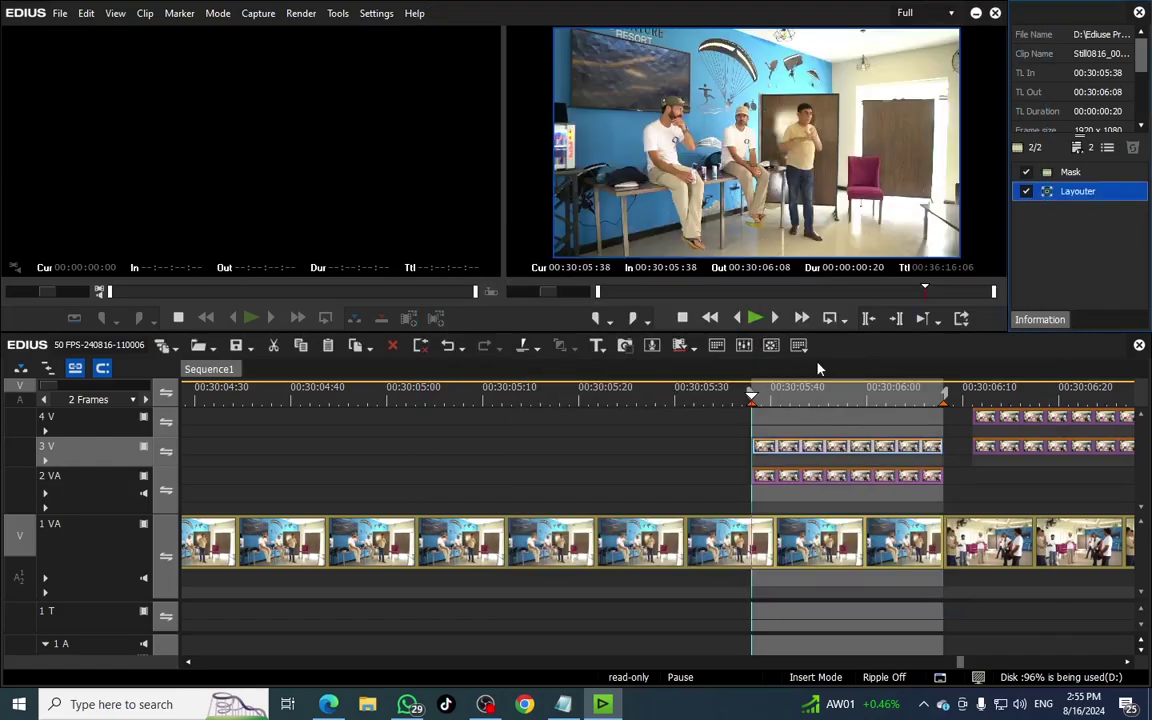
Reset the 3 V still's Layouter position to X 0% and Y 0%.
{"action": "double_click", "coordinate": [1070, 172]}
{"action": "left_click", "coordinate": [1048, 667]}
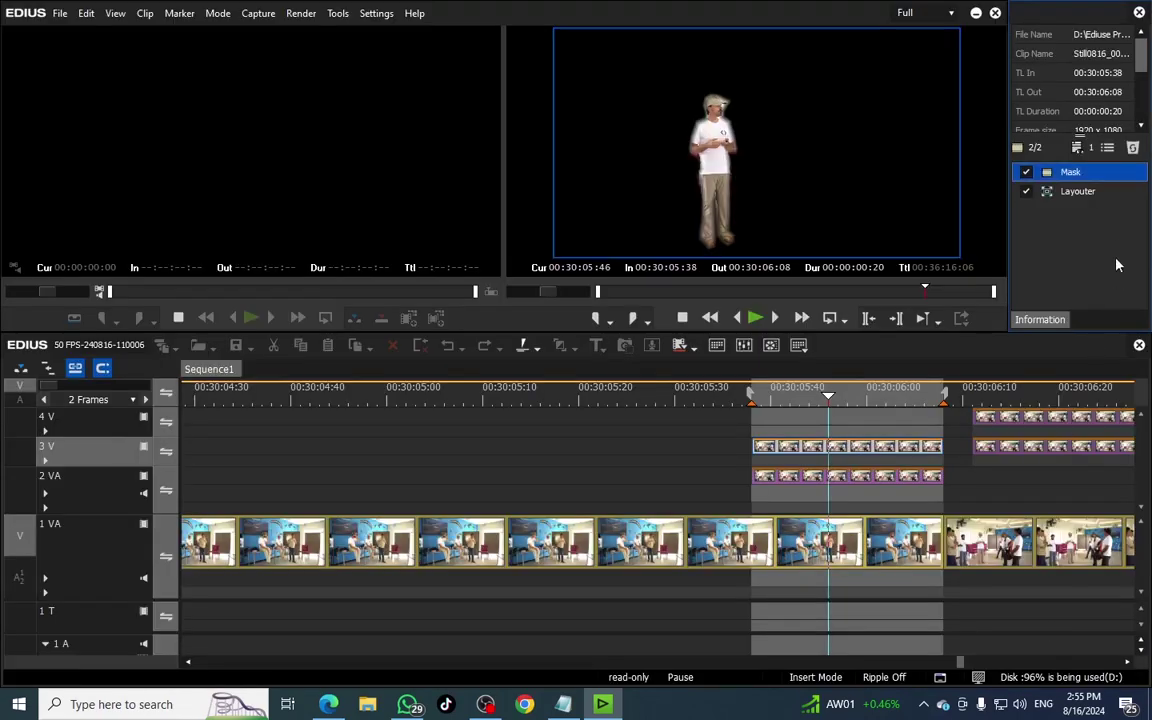
{"action": "left_click", "coordinate": [1077, 192]}
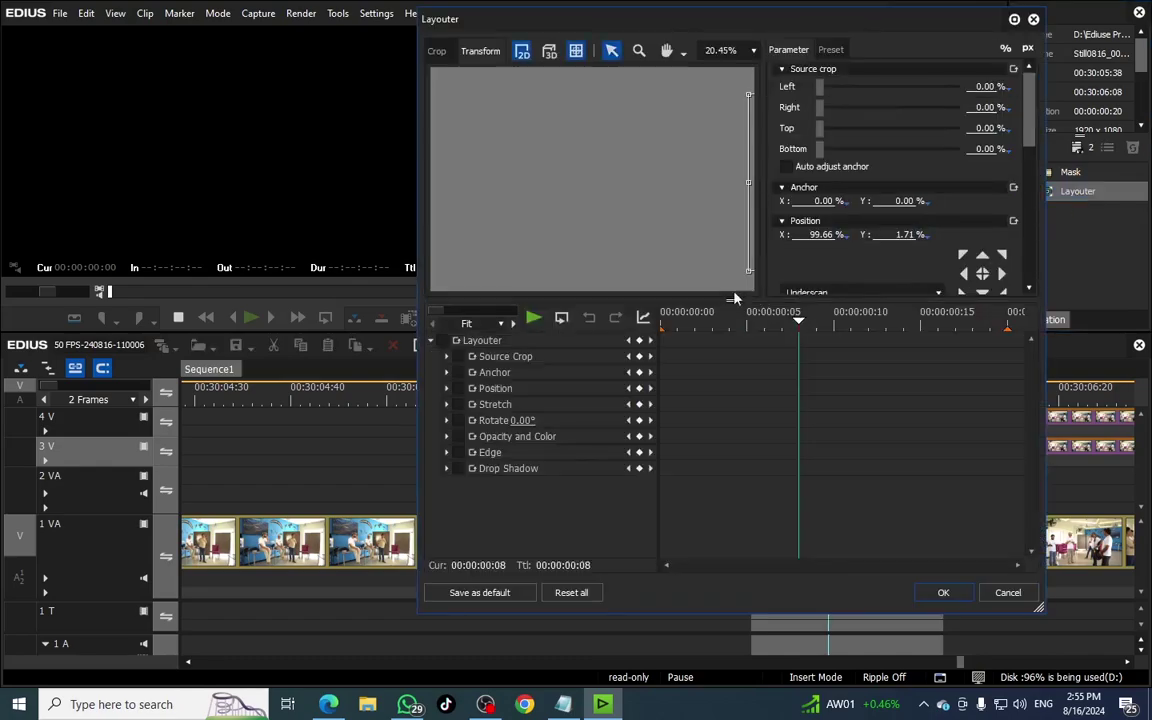
{"action": "scroll", "coordinate": [656, 250], "scroll_direction": "down", "scroll_amount": 7}
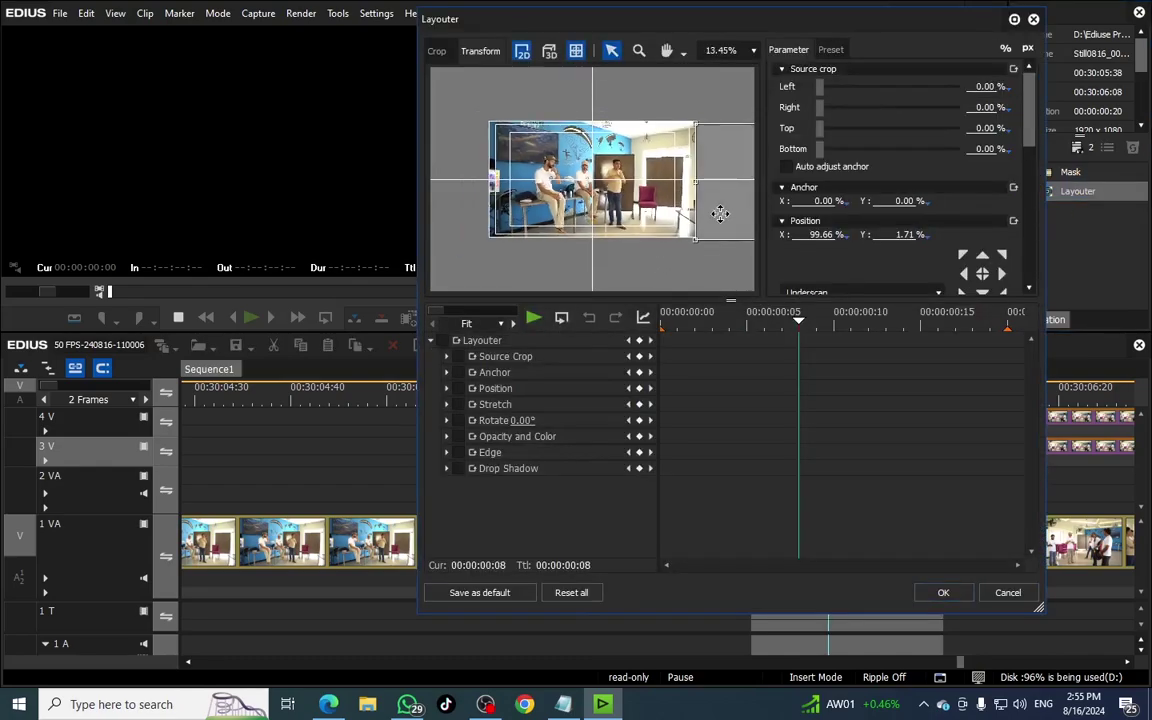
{"action": "left_click_drag", "start_coordinate": [744, 212], "coordinate": [578, 226]}
{"action": "double_click", "coordinate": [802, 240]}
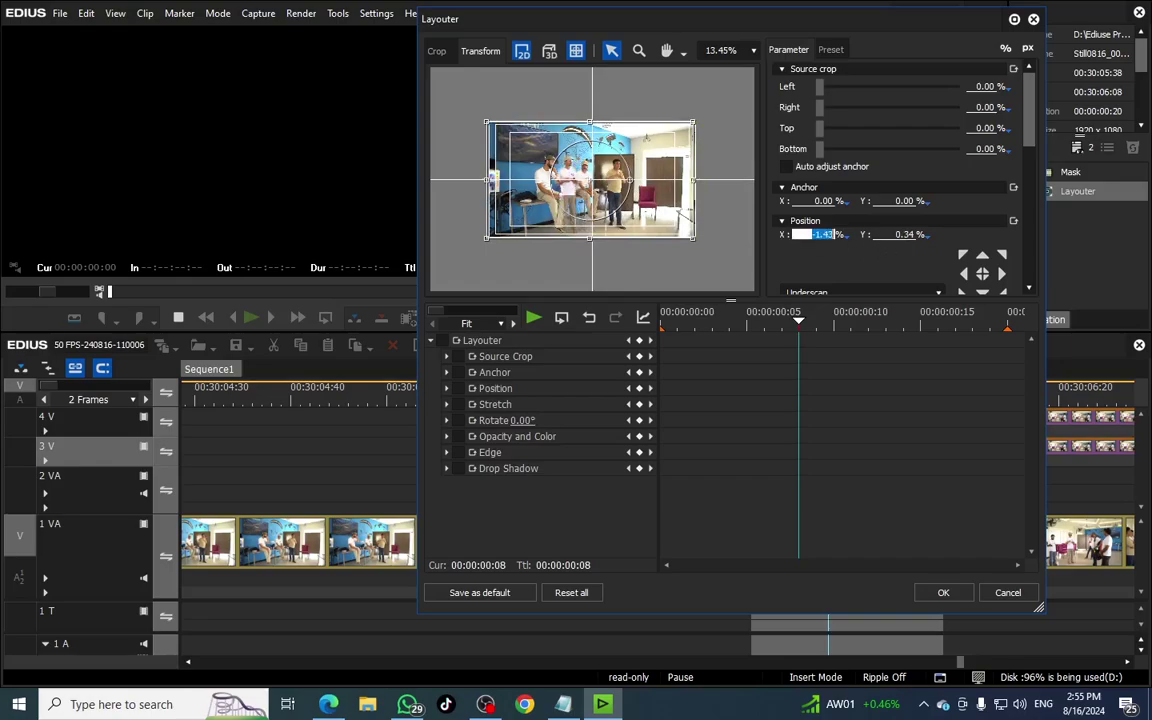
{"action": "type", "text": "0"}
{"action": "key", "text": "Tab"}
{"action": "type", "text": "0"}
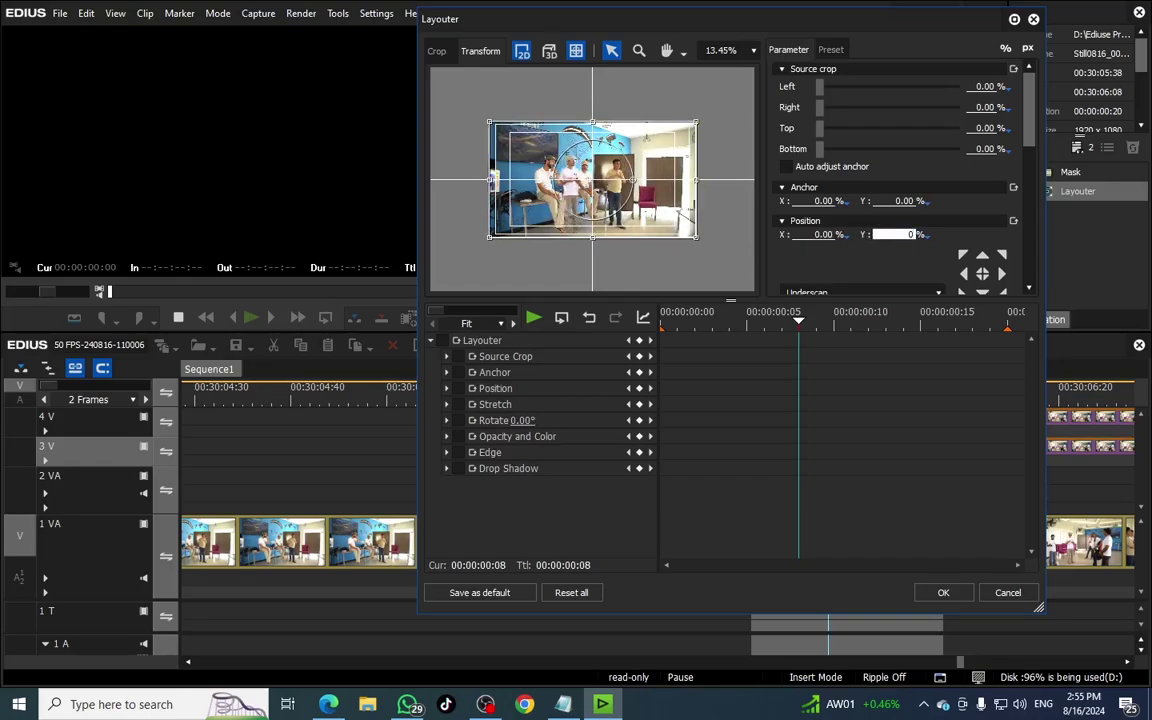
At 00:00:00:00, place the still above the frame at about X -37.6%, Y -103.3% and add starting Layouter keyframes.
{"action": "left_click_drag", "start_coordinate": [799, 319], "coordinate": [635, 365]}
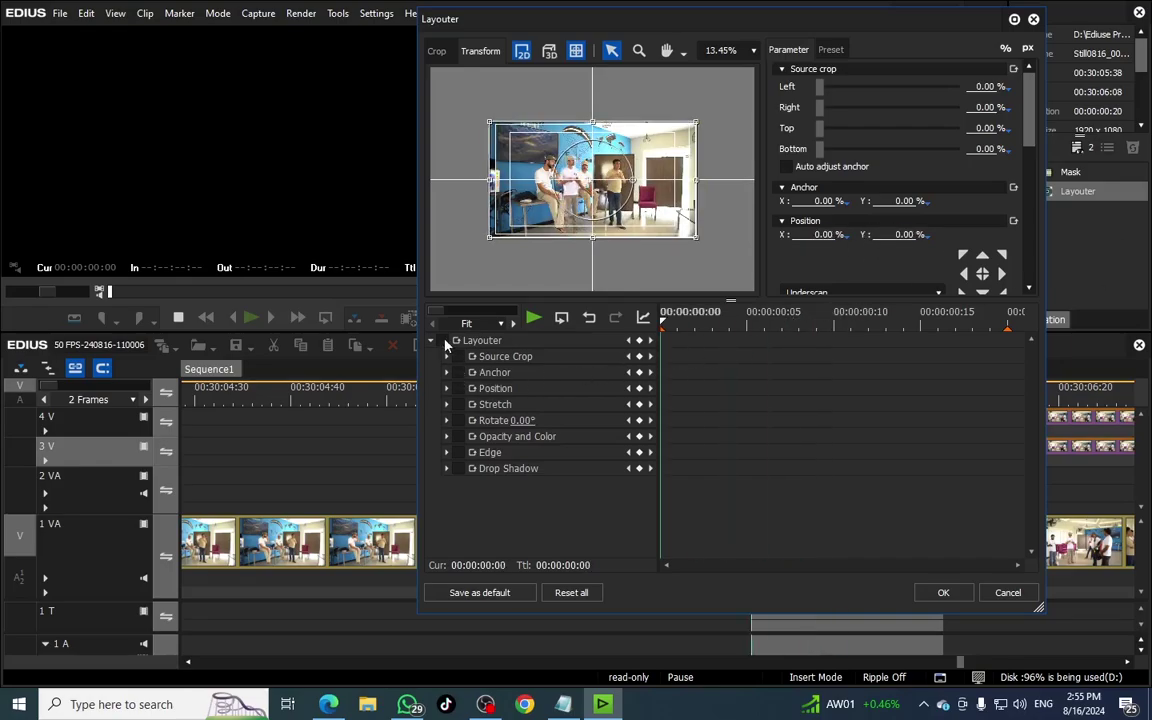
{"action": "left_click_drag", "start_coordinate": [613, 216], "coordinate": [534, 95]}
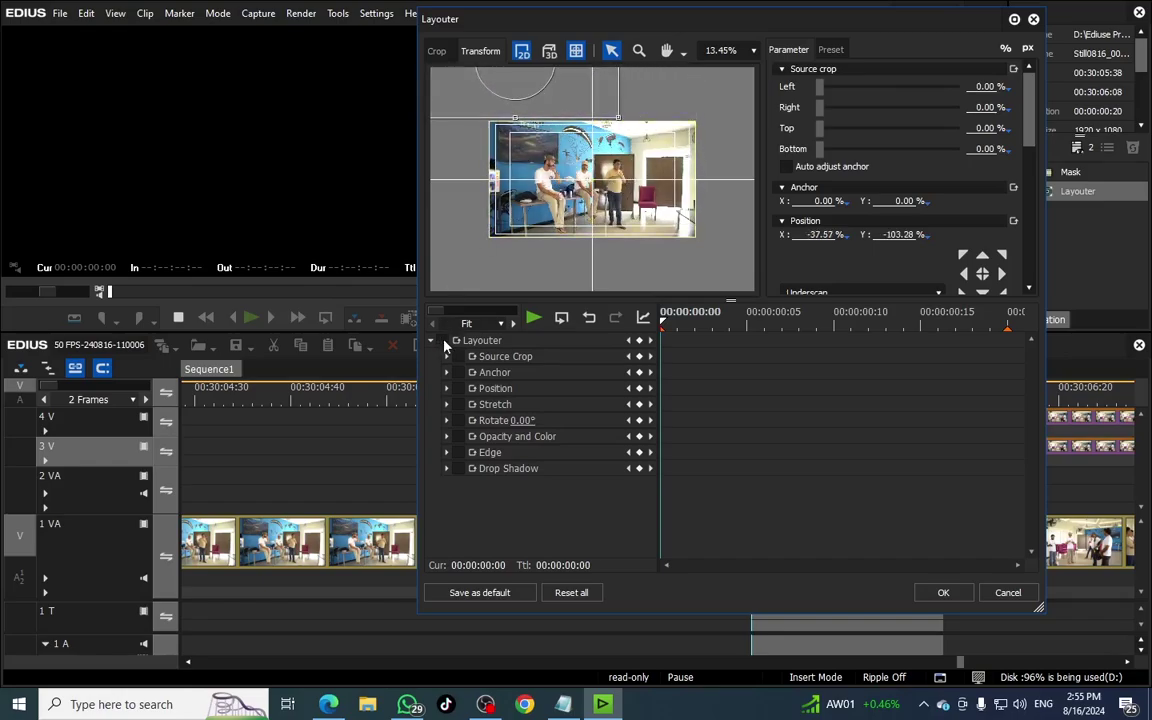
{"action": "left_click", "coordinate": [445, 344]}
{"action": "left_click", "coordinate": [641, 342]}
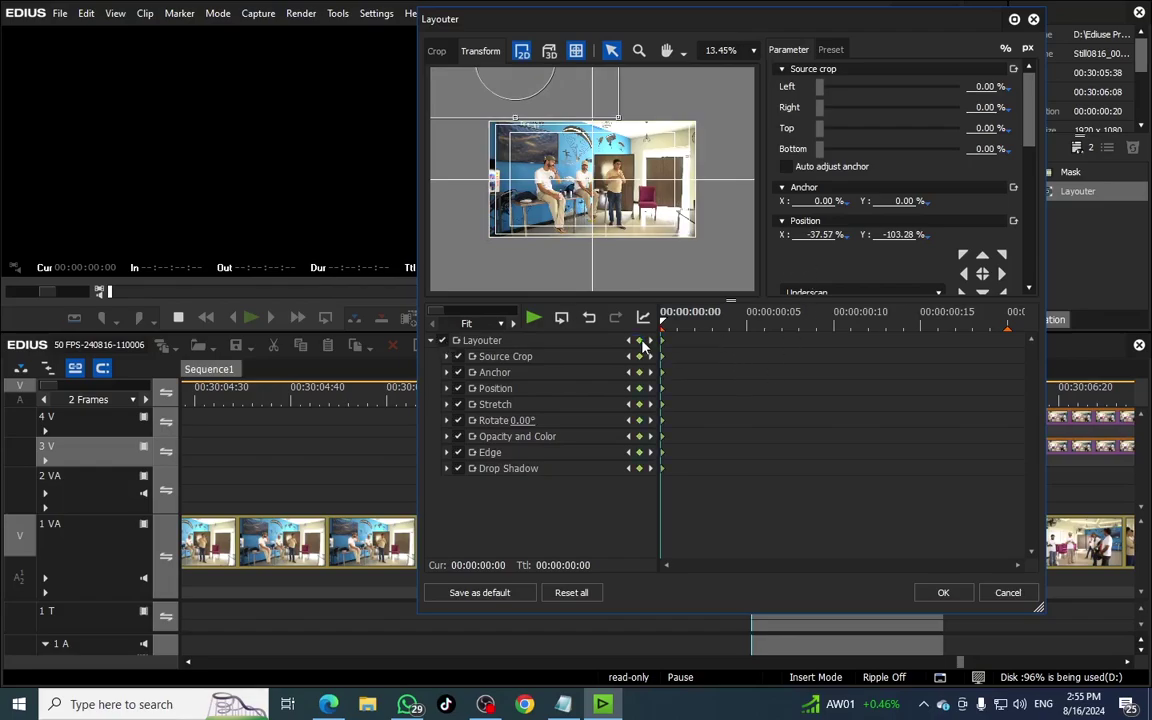
Set the still's position to X 0%, Y 0% at 00:00:00:20, apply the layout and play the transition.
{"action": "left_click_drag", "start_coordinate": [715, 329], "coordinate": [1007, 450]}
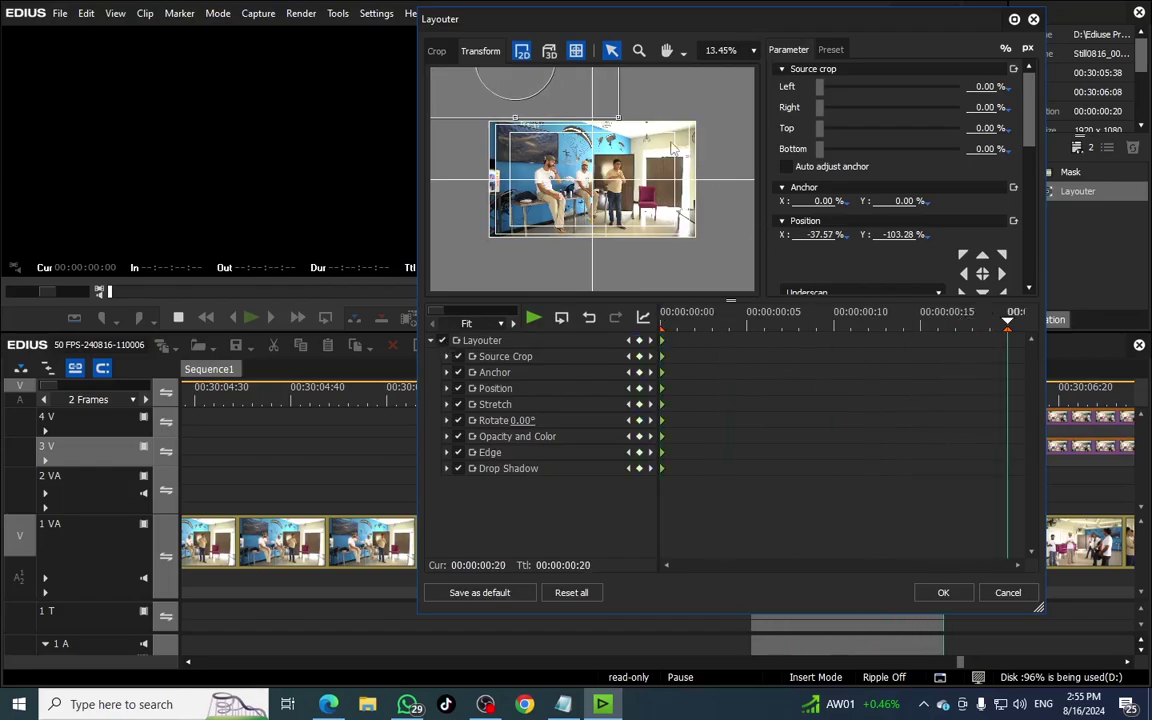
{"action": "left_click_drag", "start_coordinate": [570, 98], "coordinate": [651, 216]}
{"action": "left_click", "coordinate": [812, 236]}
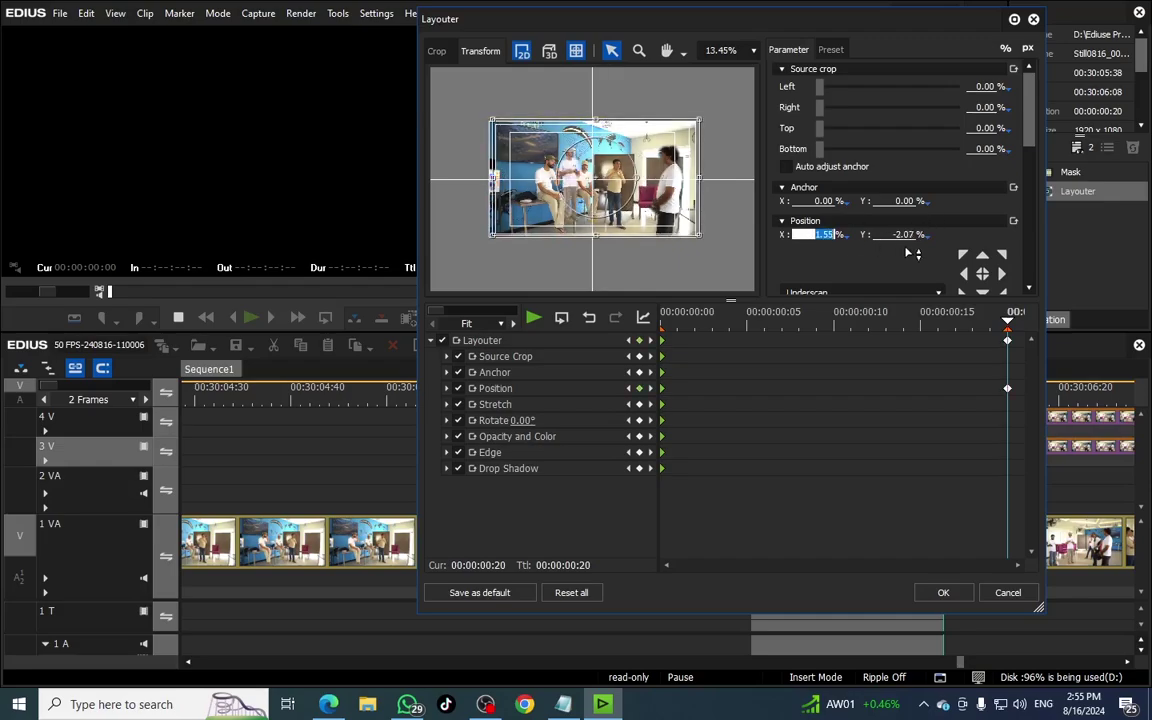
{"action": "type", "text": "0"}
{"action": "key", "text": "Tab"}
{"action": "type", "text": "0"}
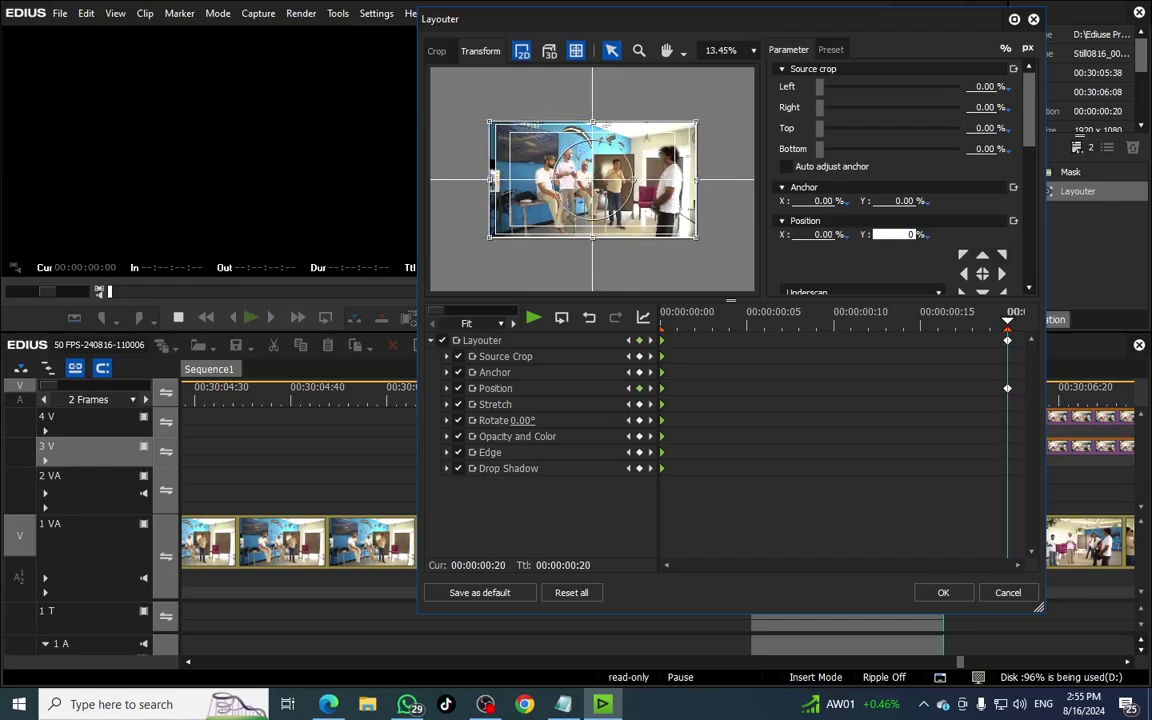
{"action": "left_click", "coordinate": [945, 592]}
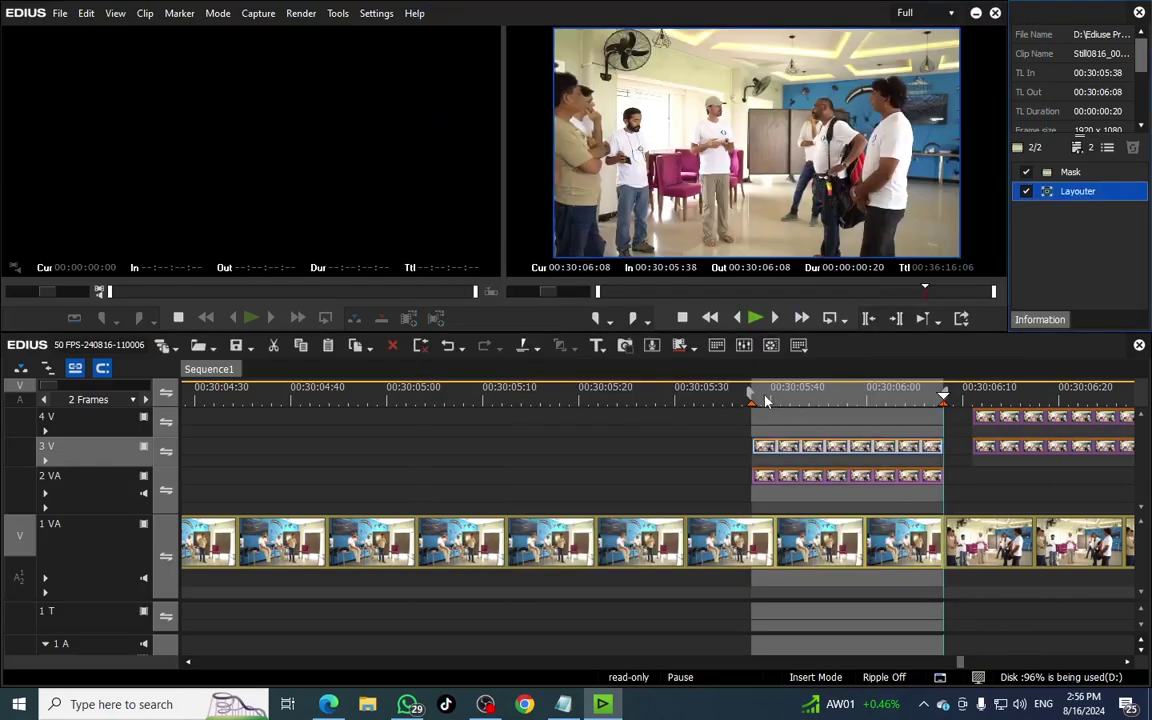
{"action": "key", "text": "space"}
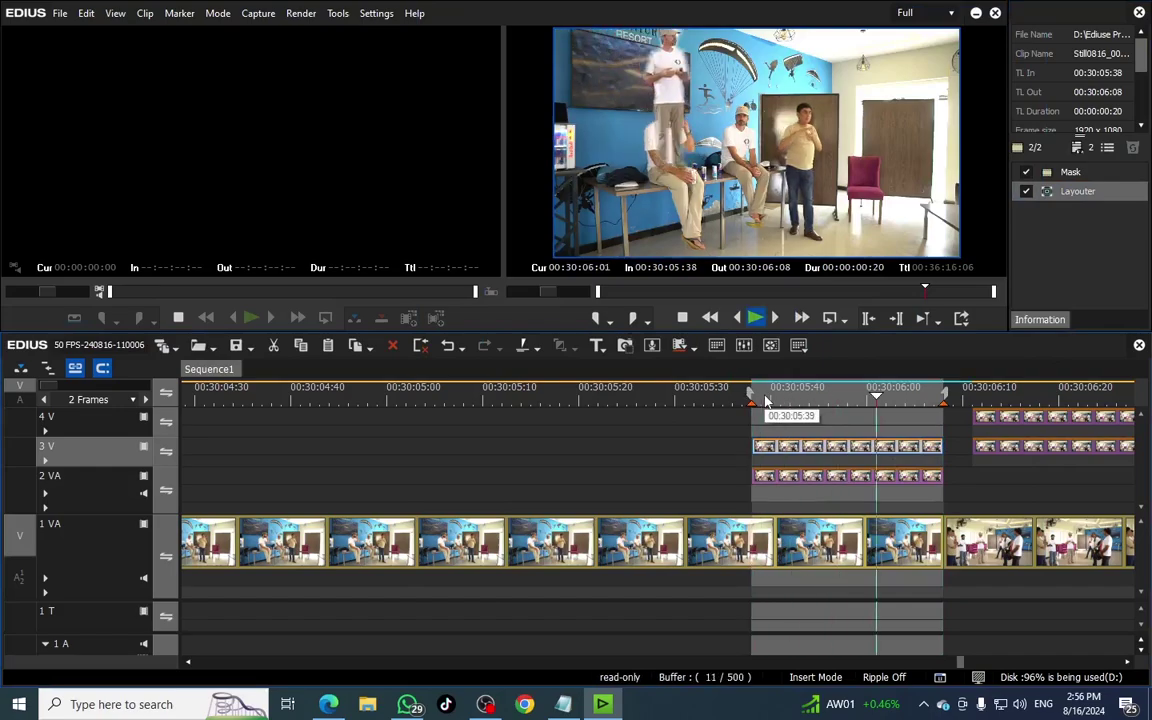
Add one V track above track 4 V.
{"action": "left_click_drag", "start_coordinate": [457, 398], "coordinate": [536, 470]}
{"action": "left_click", "coordinate": [125, 435]}
{"action": "right_click", "coordinate": [126, 435]}
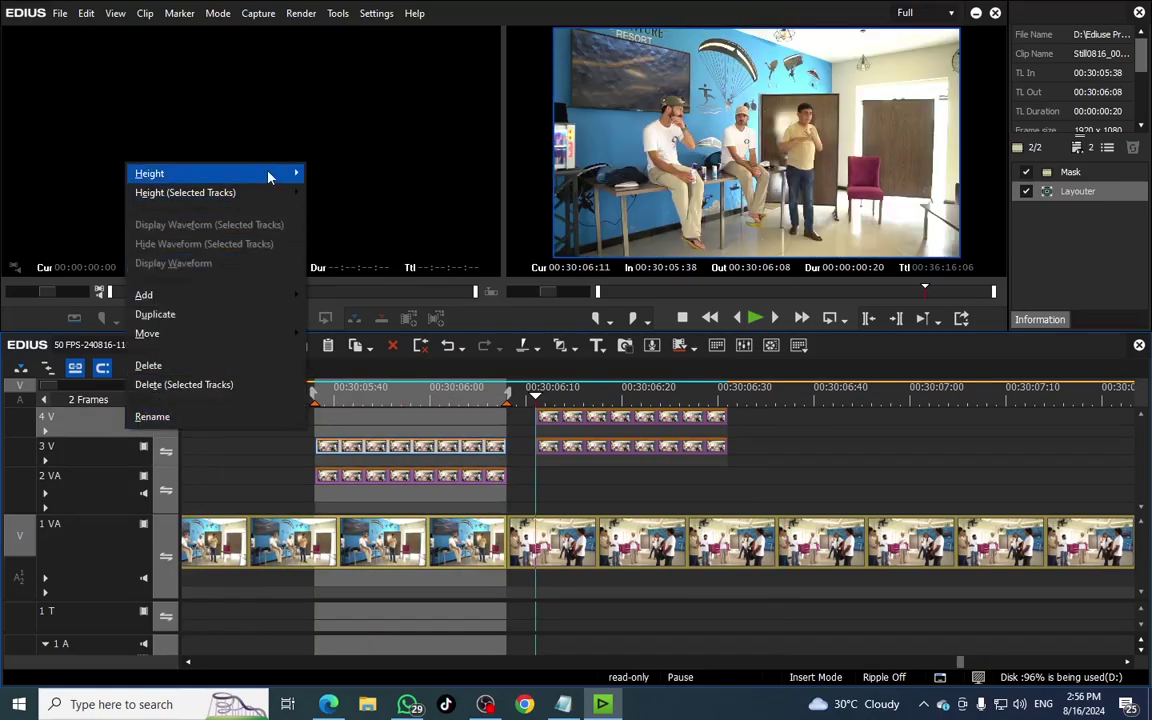
{"action": "mouse_move", "coordinate": [220, 297]}
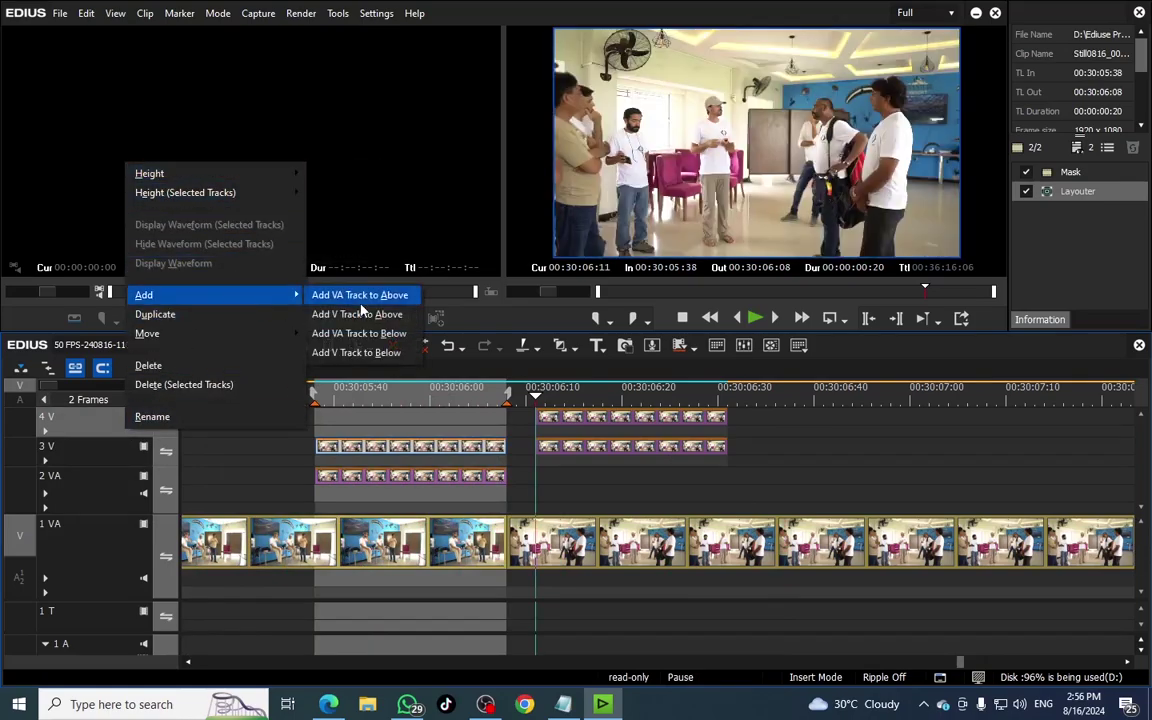
{"action": "left_click", "coordinate": [386, 314]}
{"action": "key", "text": "Return"}
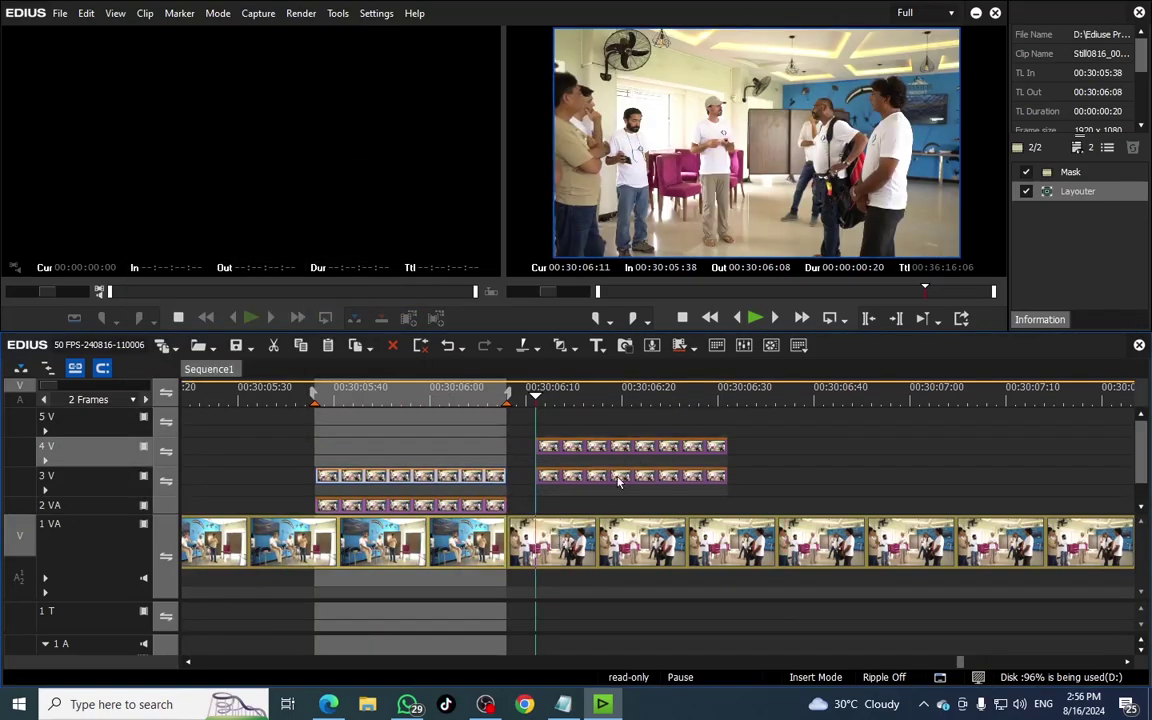
Move the two stills parked past the cut onto tracks 4 V and 5 V, starting at 00:30:05:38, and play the transition.
{"action": "left_click_drag", "start_coordinate": [565, 440], "coordinate": [413, 428]}
{"action": "left_click", "coordinate": [305, 395]}
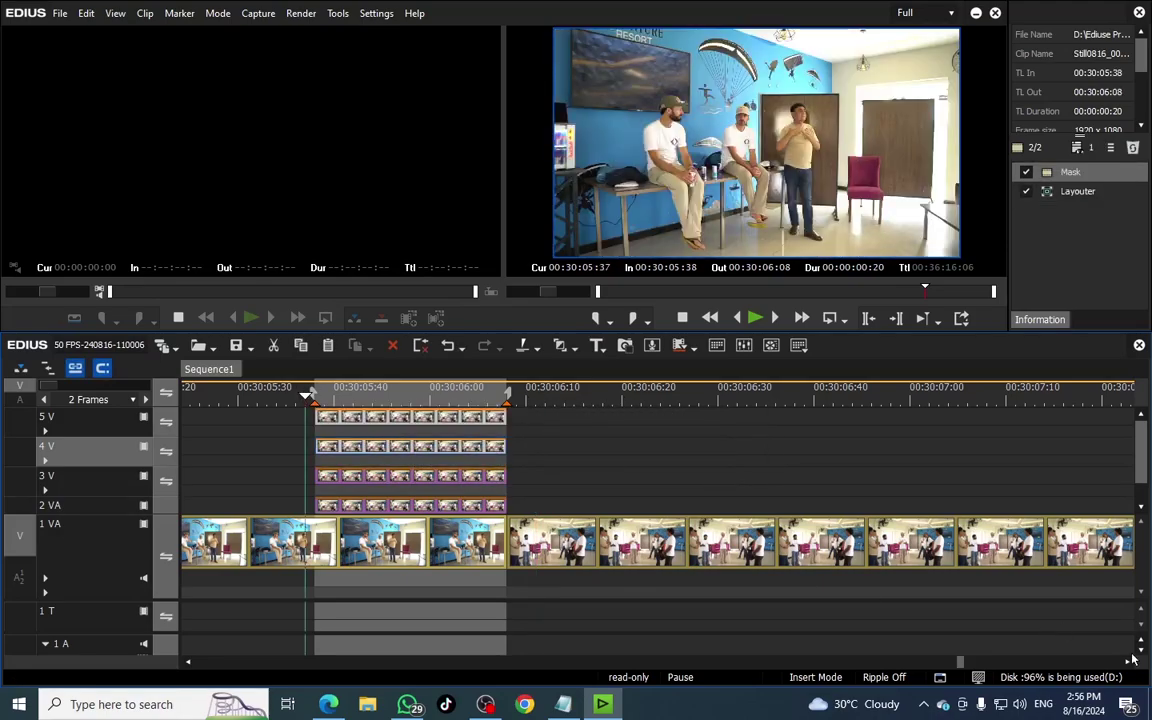
{"action": "key", "text": "space"}
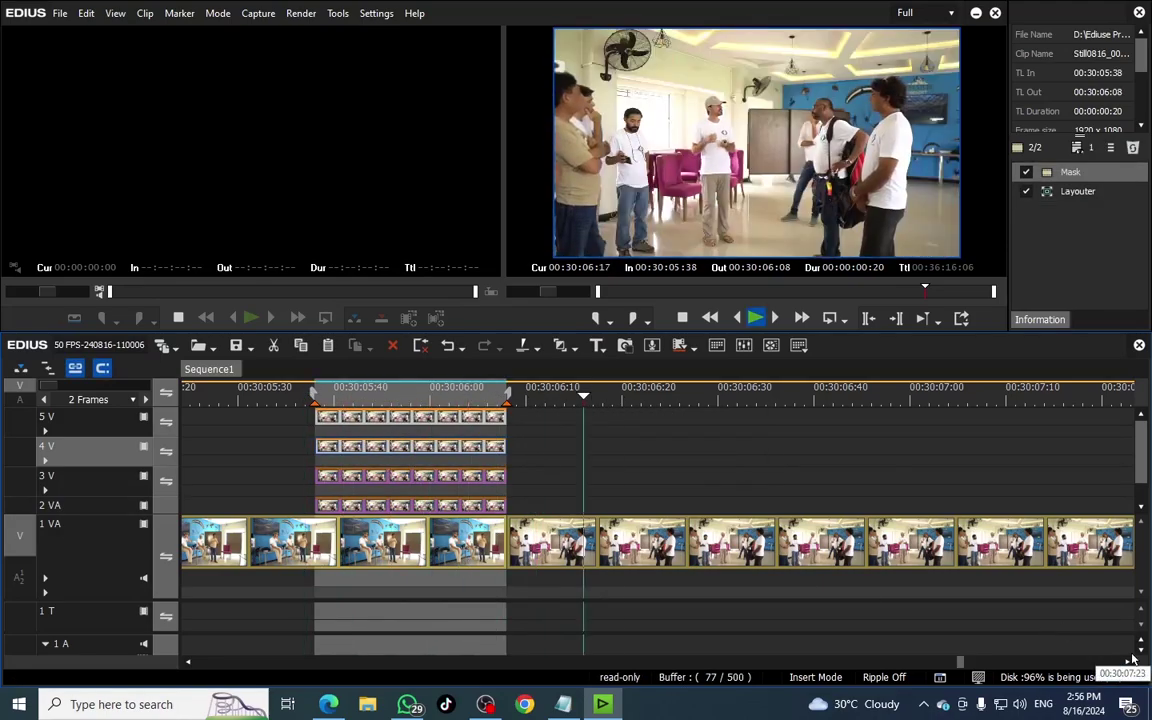
{"action": "key", "text": "space"}
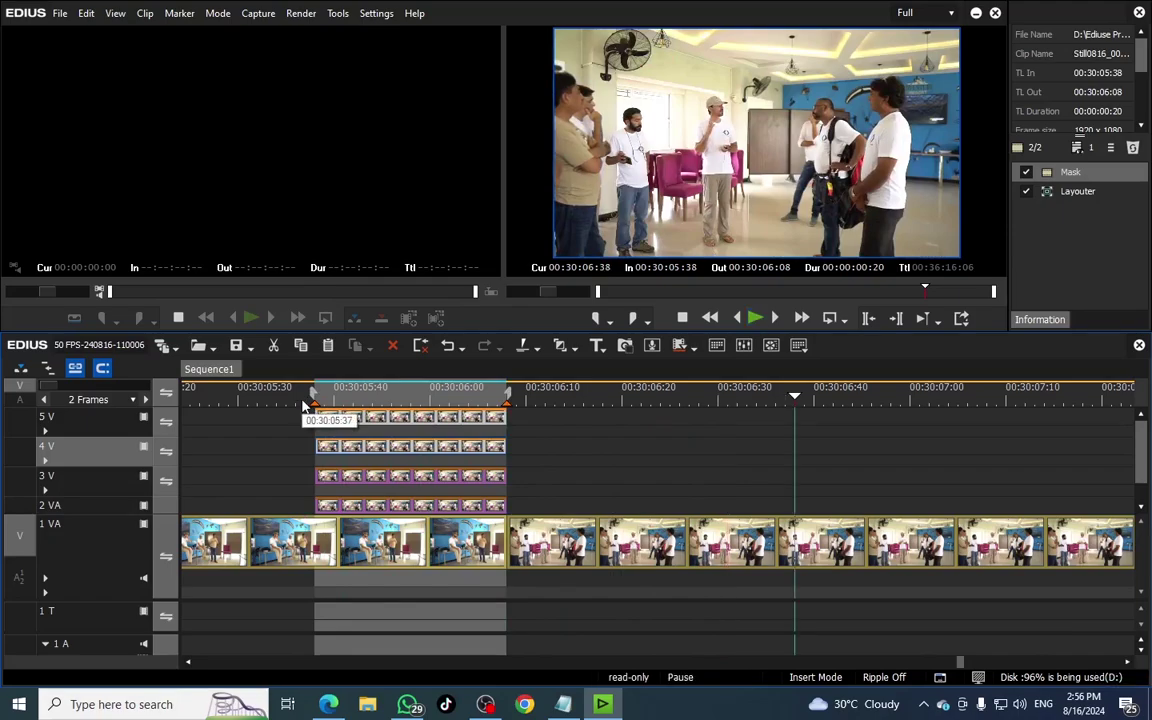
Mark the range around the stacked stills with an In point at 00:30:05:37 and an Out point at 00:30:06:10.
{"action": "left_click", "coordinate": [305, 404]}
{"action": "key", "text": "i"}
{"action": "left_click", "coordinate": [524, 402]}
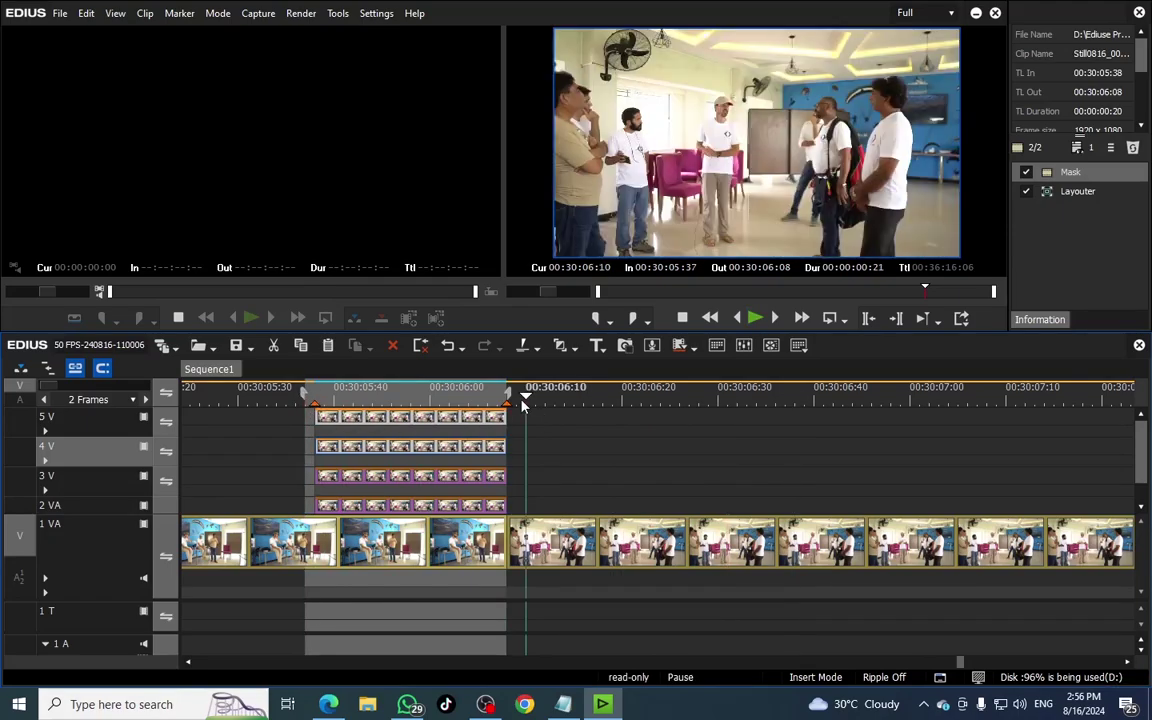
{"action": "key", "text": "o"}
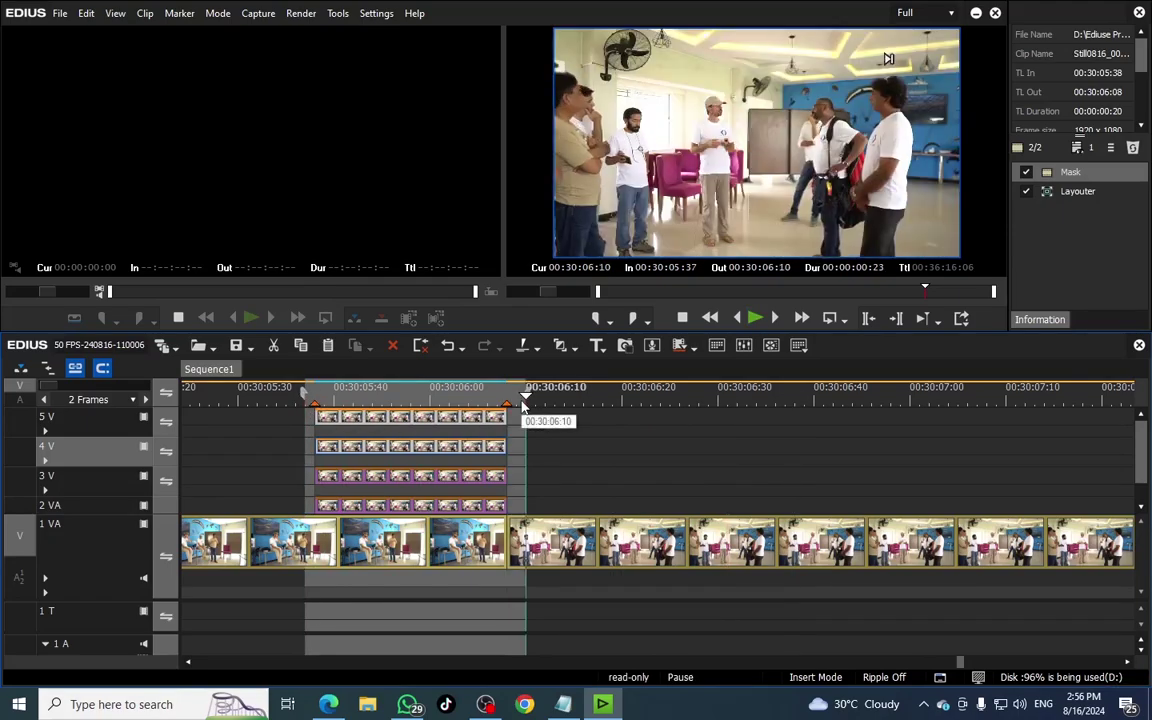
Render the marked In–Out range into a single clip on new track 6 V above the stills, and play and scrub the rendered transition.
{"action": "key", "text": "shift+q"}
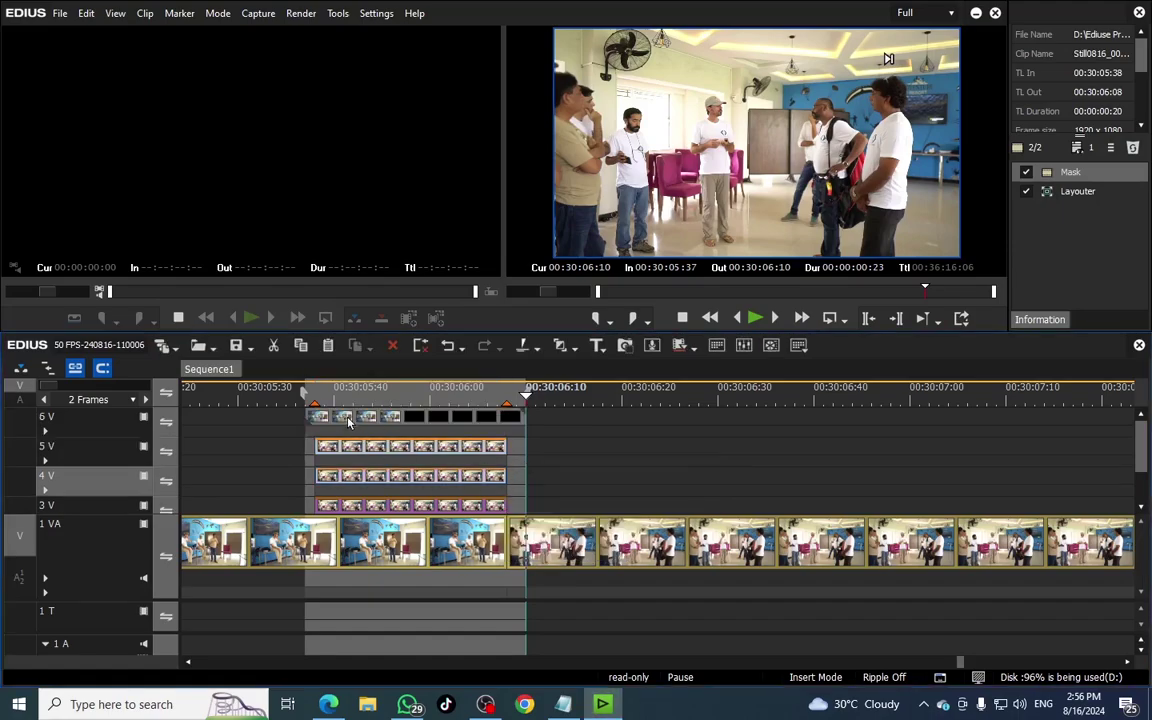
{"action": "left_click", "coordinate": [305, 398]}
{"action": "key", "text": "space"}
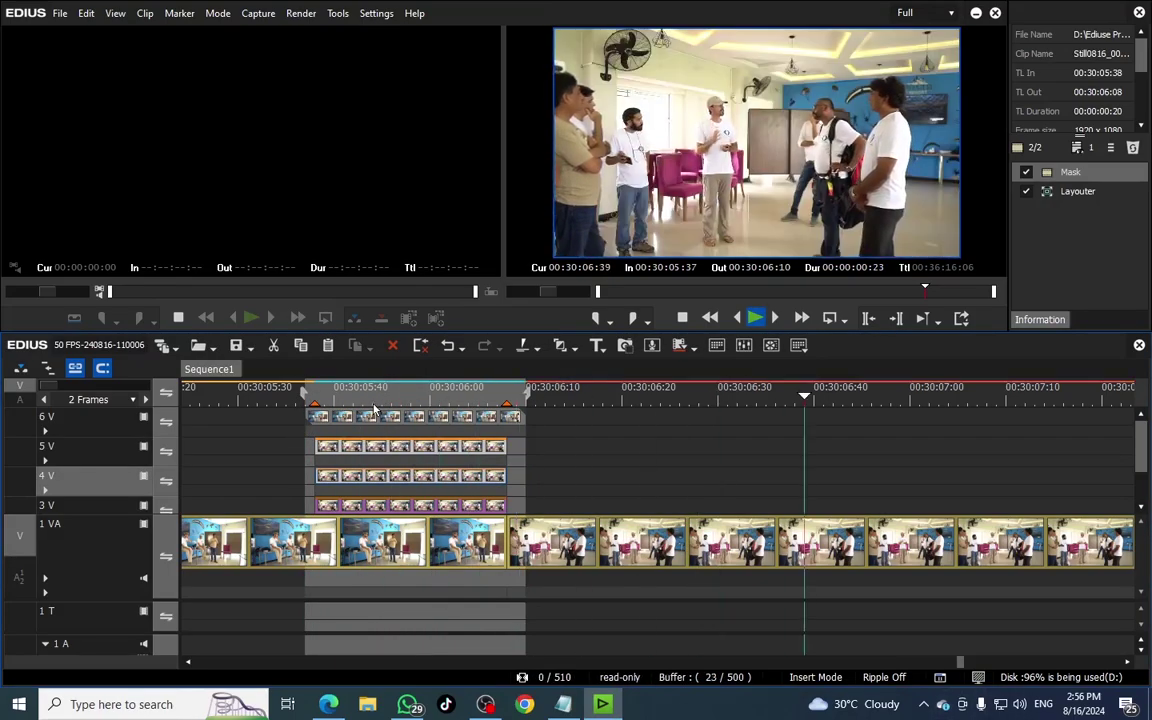
{"action": "left_click_drag", "start_coordinate": [372, 410], "coordinate": [395, 518]}
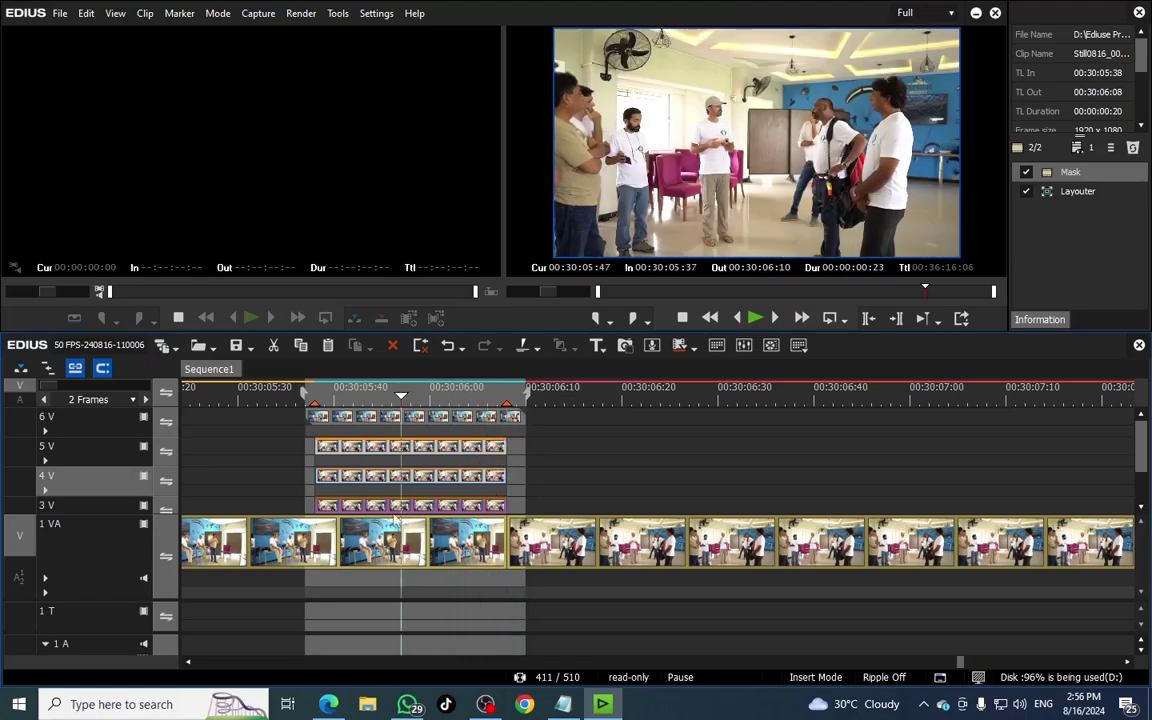
{"action": "key", "text": "space"}
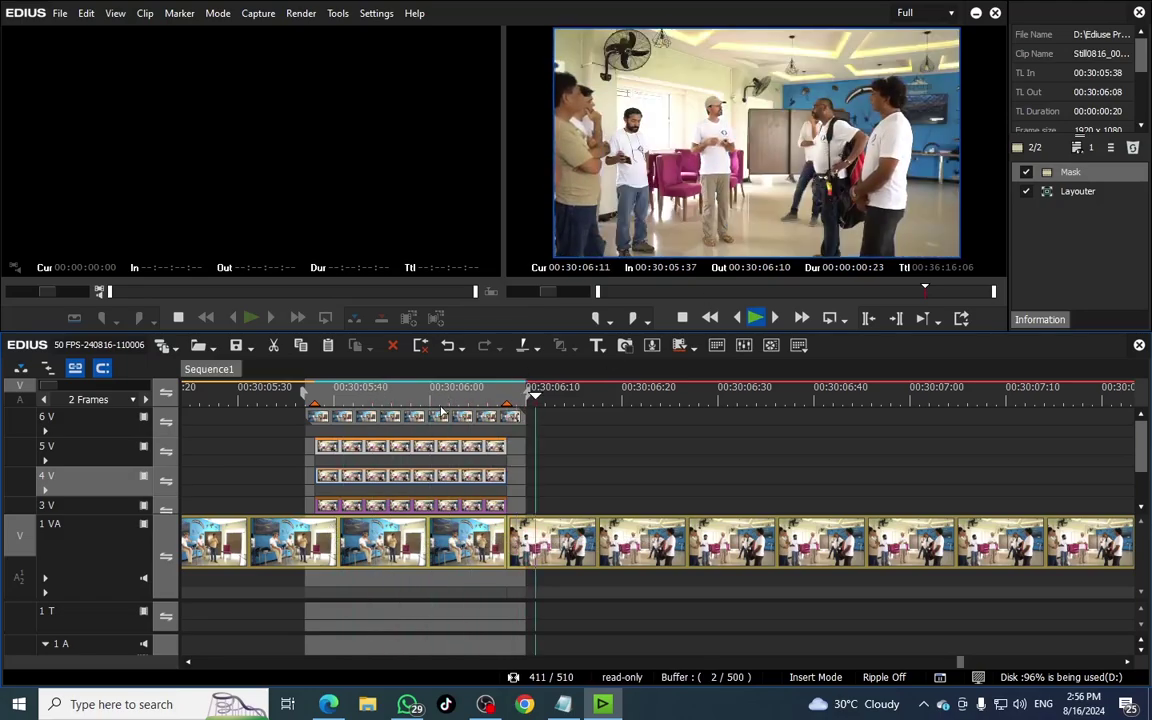
{"action": "key", "text": "space"}
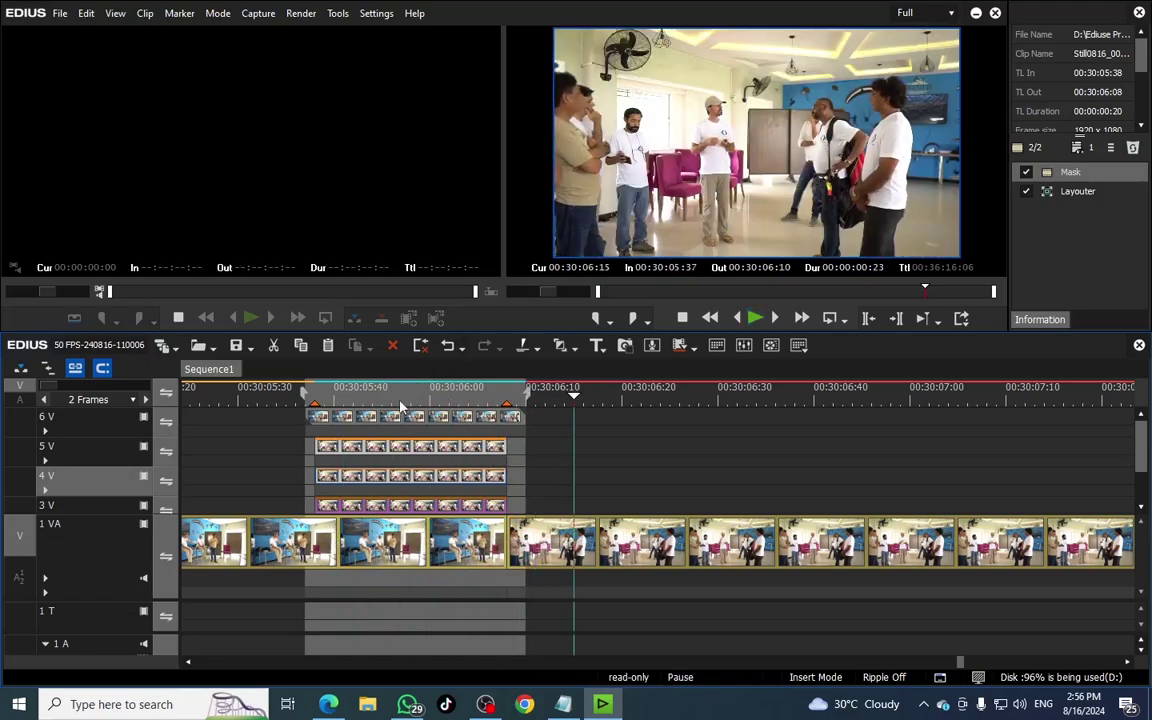
{"action": "left_click_drag", "start_coordinate": [400, 404], "coordinate": [766, 520]}
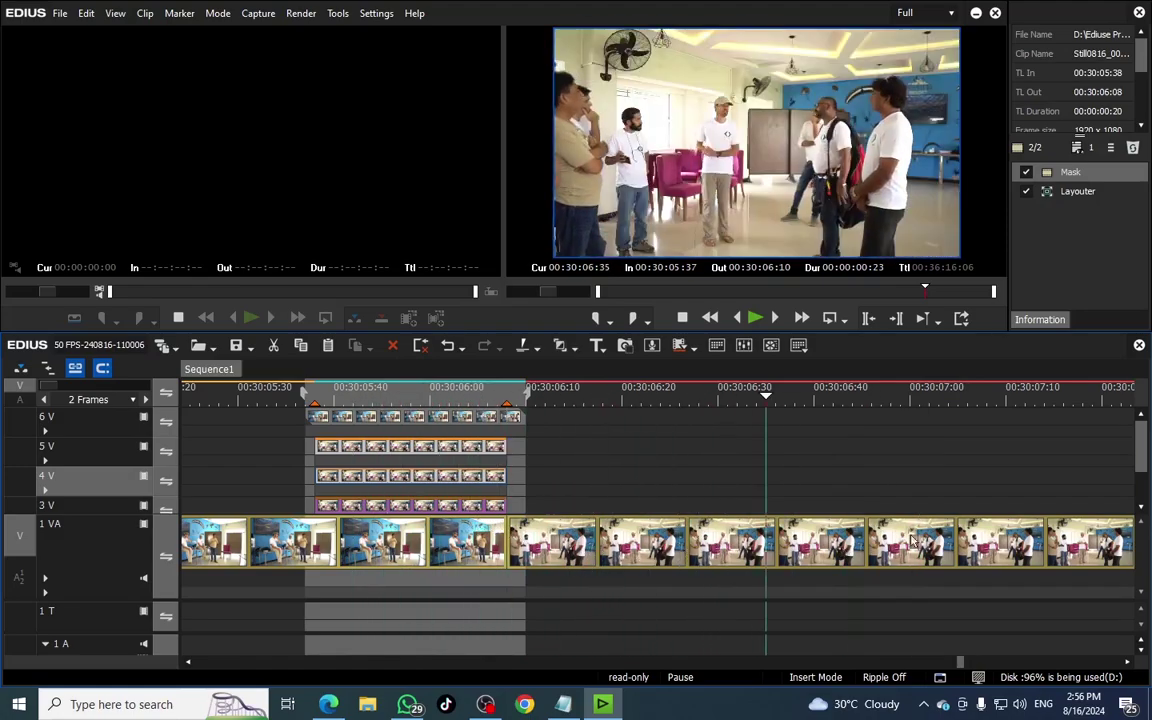